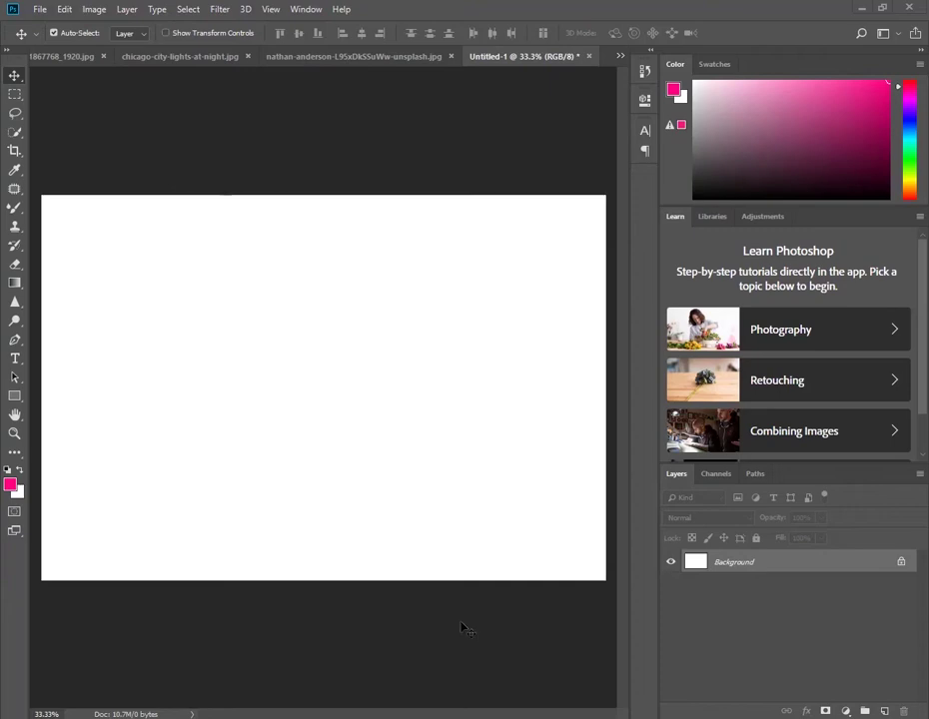
Step: Bring the Chicago city-lights photo to the front and choose the Pen tool
{"action": "left_click", "coordinate": [330, 58]}
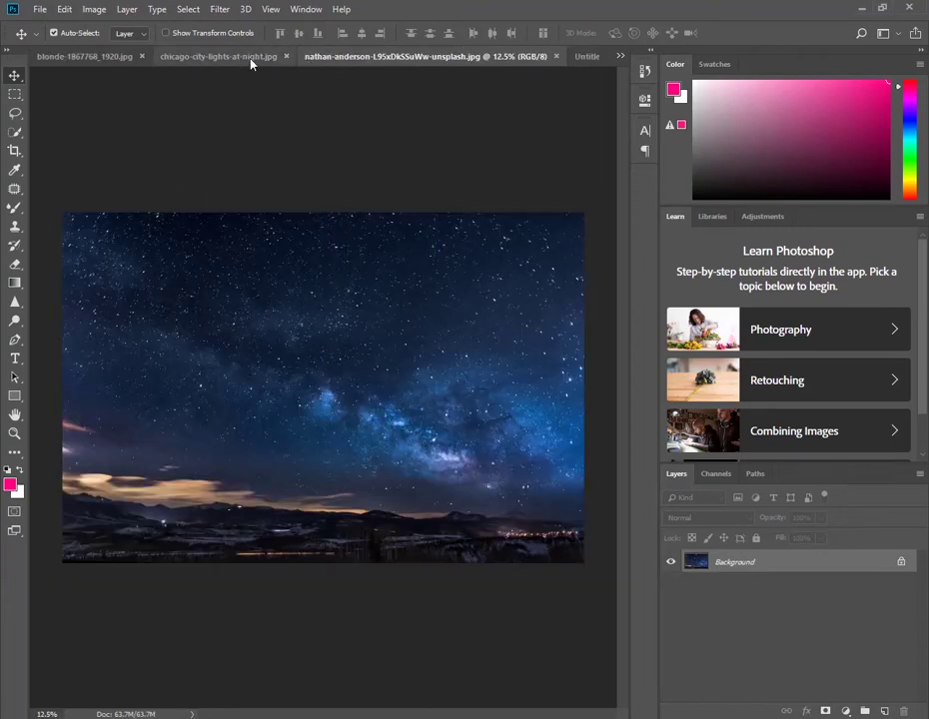
{"action": "left_click", "coordinate": [236, 57]}
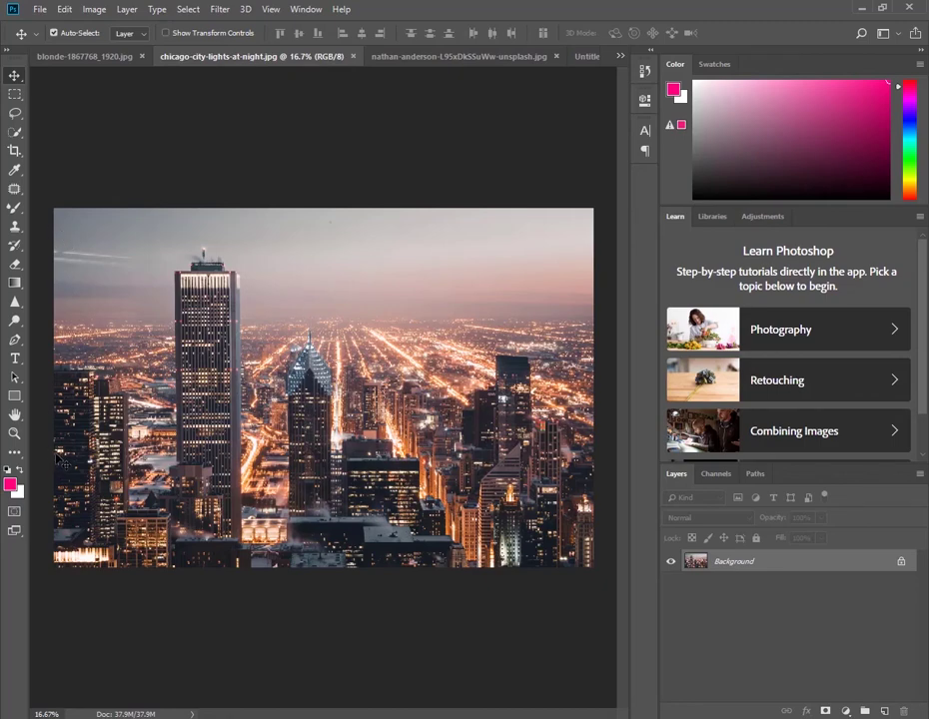
{"action": "left_click", "coordinate": [14, 339]}
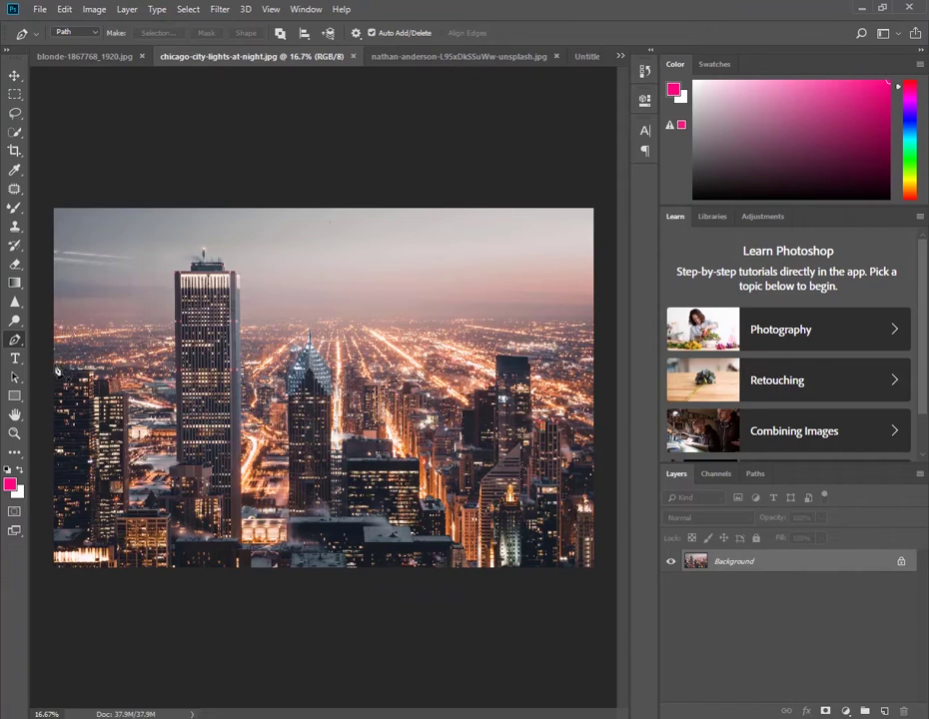
Step: Start the skyline path at the left edge and add the first roofline anchor
{"action": "scroll", "coordinate": [161, 387], "scroll_direction": "up", "scroll_amount": 2}
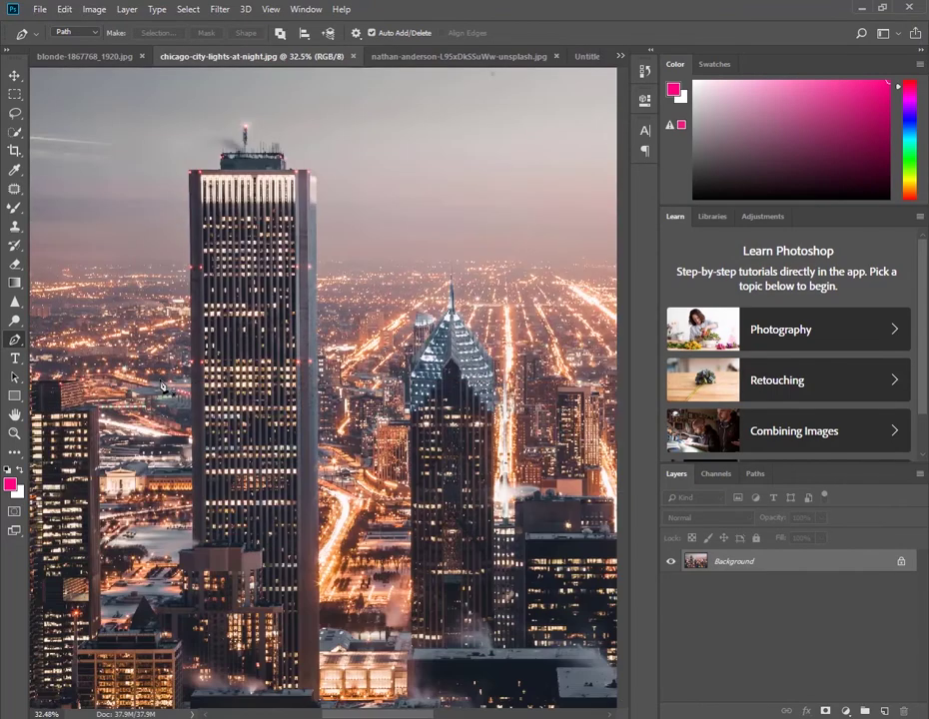
{"action": "left_click_drag", "start_coordinate": [113, 431], "coordinate": [178, 409]}
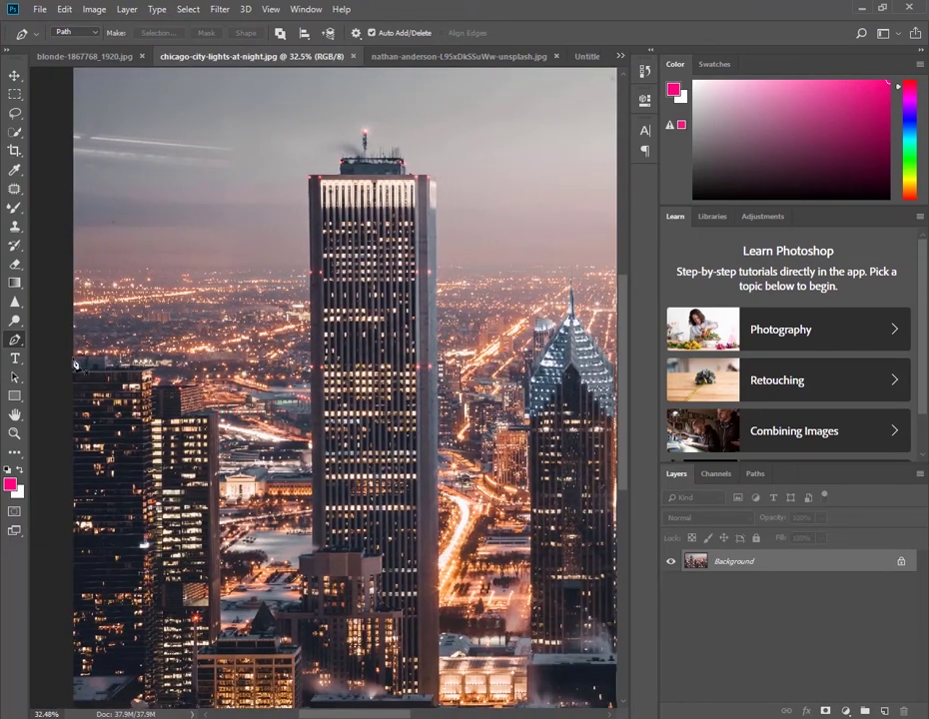
{"action": "left_click", "coordinate": [77, 360]}
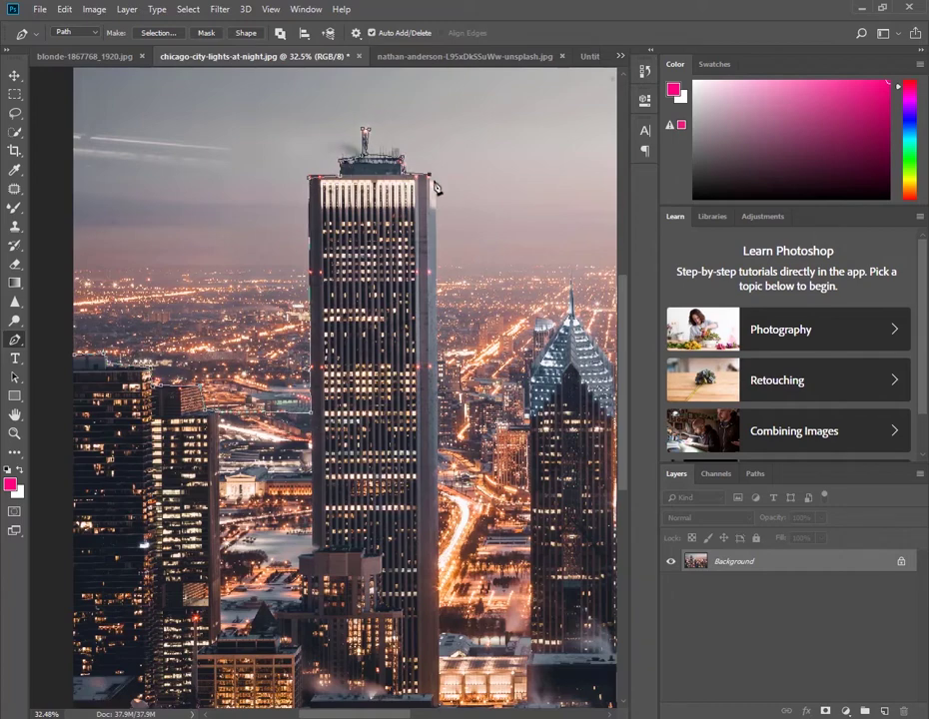
{"action": "scroll", "coordinate": [442, 400], "scroll_direction": "up", "scroll_amount": 5}
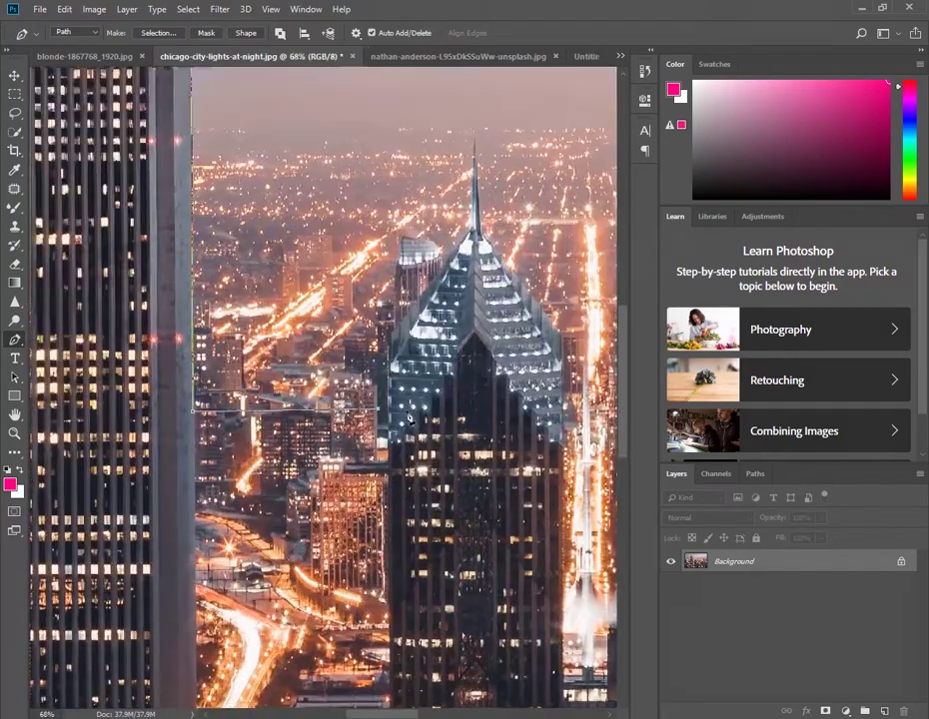
{"action": "scroll", "coordinate": [371, 307], "scroll_direction": "up", "scroll_amount": 3}
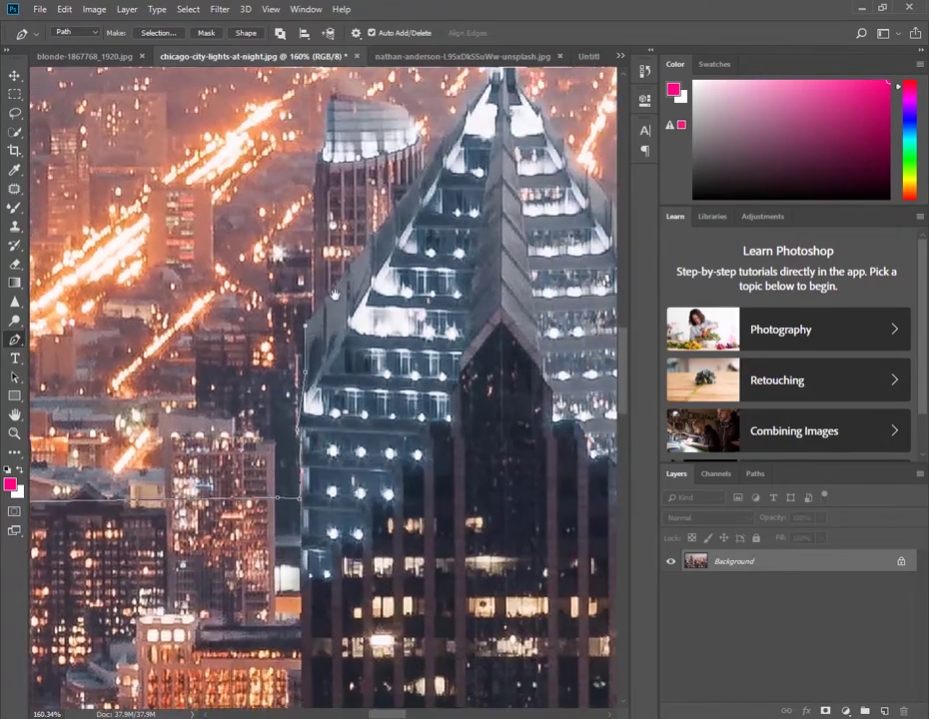
{"action": "scroll", "coordinate": [354, 254], "scroll_direction": "right", "scroll_amount": 3}
{"action": "scroll", "coordinate": [354, 254], "scroll_direction": "up", "scroll_amount": 2}
{"action": "scroll", "coordinate": [357, 264], "scroll_direction": "up", "scroll_amount": 1}
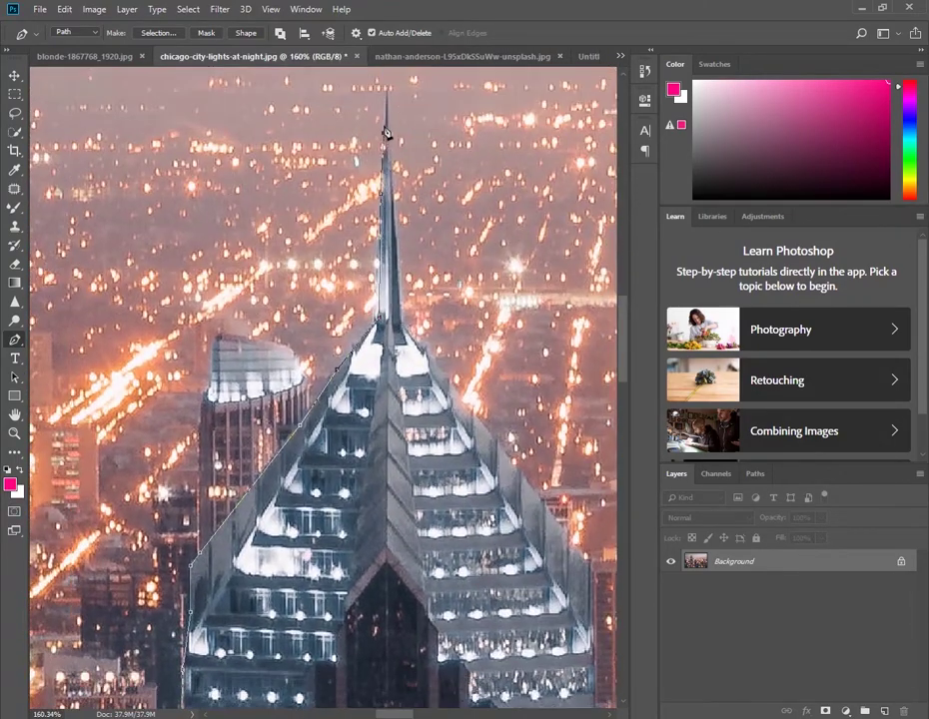
{"action": "scroll", "coordinate": [361, 284], "scroll_direction": "up", "scroll_amount": 2}
{"action": "scroll", "coordinate": [361, 284], "scroll_direction": "right", "scroll_amount": 1}
{"action": "scroll", "coordinate": [369, 319], "scroll_direction": "down", "scroll_amount": 3}
{"action": "scroll", "coordinate": [370, 320], "scroll_direction": "right", "scroll_amount": 2}
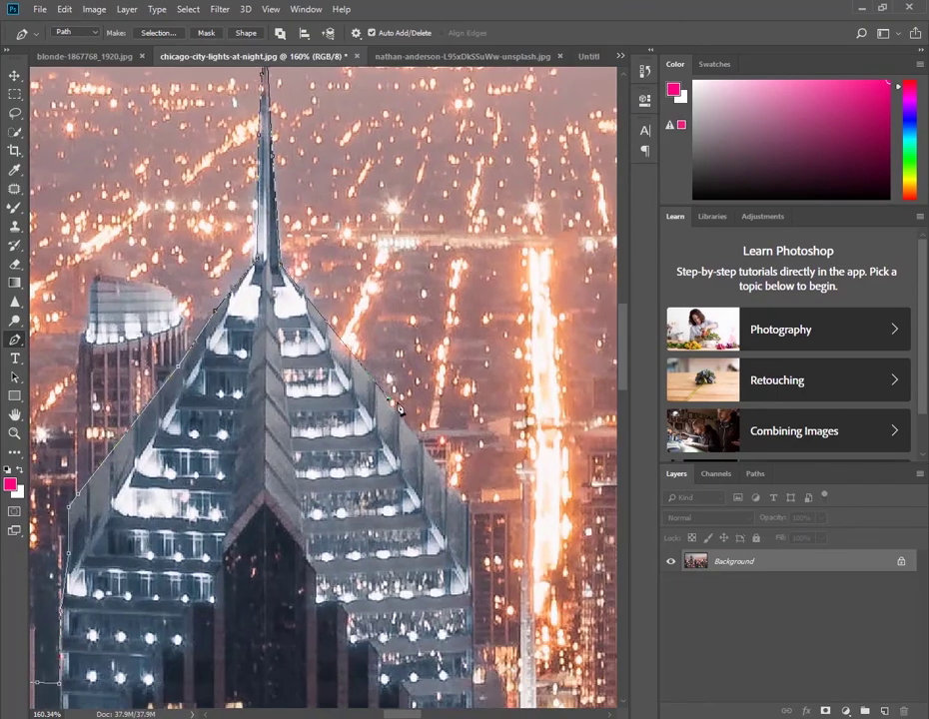
{"action": "scroll", "coordinate": [389, 419], "scroll_direction": "down", "scroll_amount": 3}
{"action": "scroll", "coordinate": [389, 419], "scroll_direction": "right", "scroll_amount": 2}
{"action": "scroll", "coordinate": [397, 455], "scroll_direction": "down", "scroll_amount": 3}
{"action": "scroll", "coordinate": [419, 449], "scroll_direction": "right", "scroll_amount": 2}
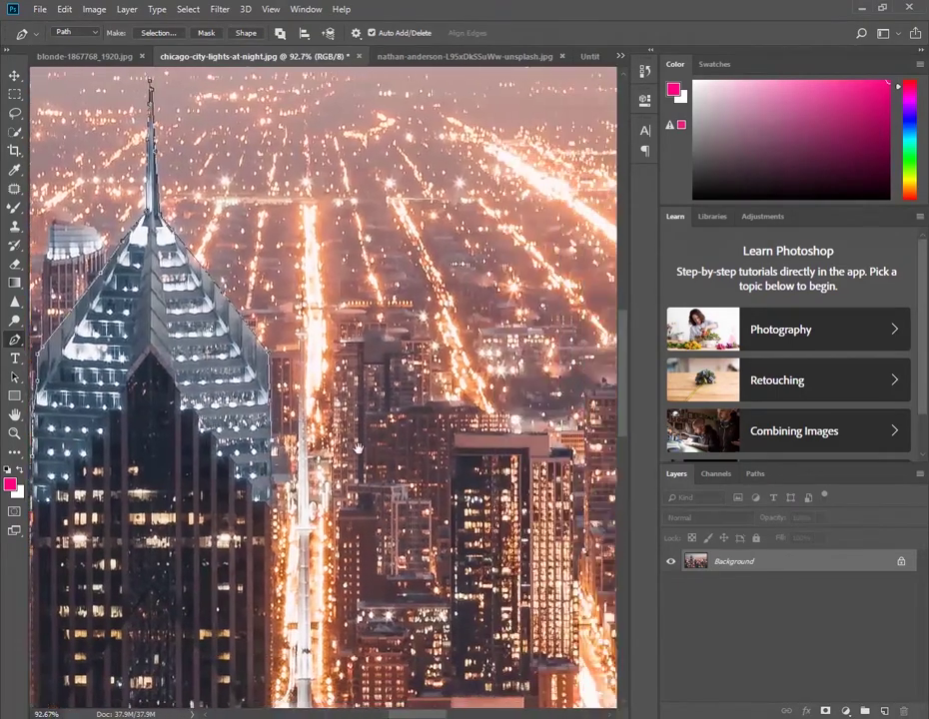
{"action": "scroll", "coordinate": [439, 444], "scroll_direction": "right", "scroll_amount": 1}
{"action": "left_click", "coordinate": [435, 439]}
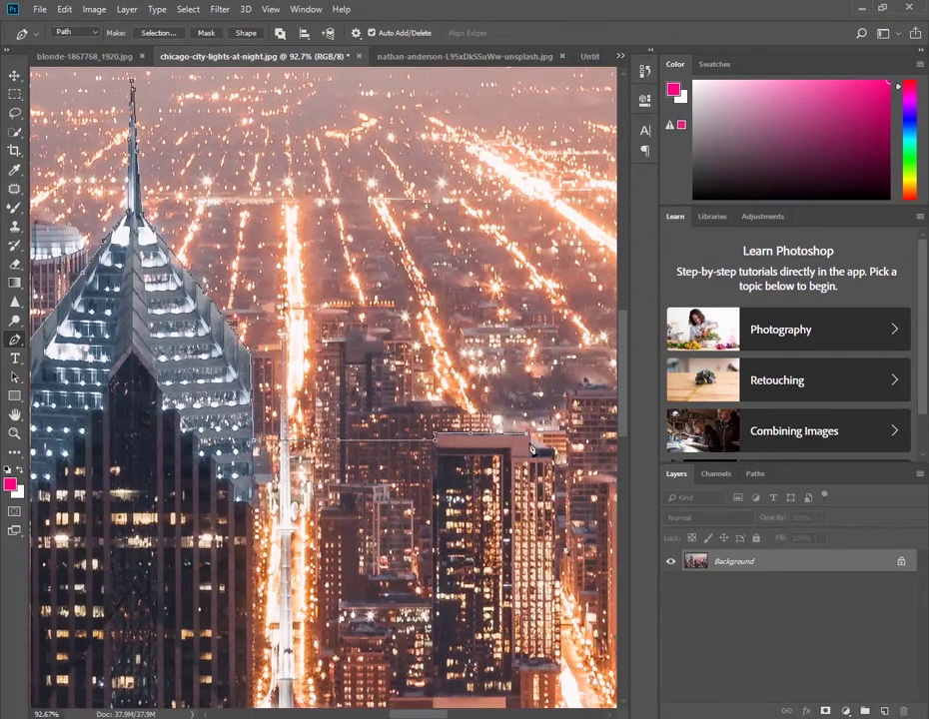
Step: Trace anchors around the building roofs and the rooftops further right
{"action": "left_click_drag", "start_coordinate": [569, 403], "coordinate": [301, 394]}
{"action": "left_click", "coordinate": [301, 389]}
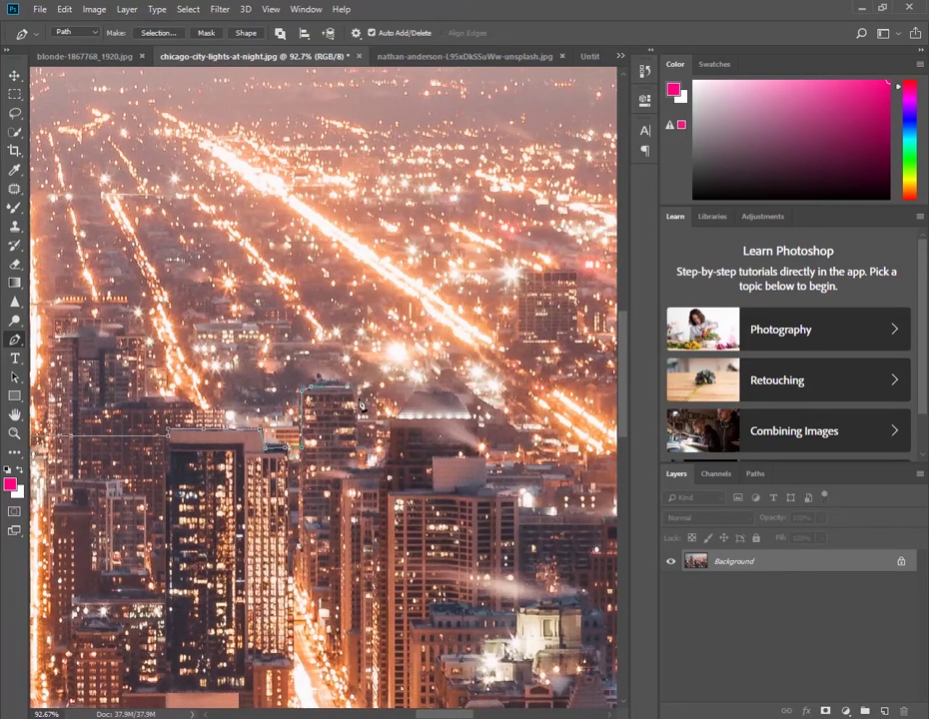
{"action": "left_click", "coordinate": [356, 389]}
{"action": "left_click", "coordinate": [357, 439]}
{"action": "left_click", "coordinate": [391, 437]}
{"action": "left_click", "coordinate": [474, 397]}
{"action": "left_click", "coordinate": [522, 434]}
{"action": "left_click_drag", "start_coordinate": [536, 462], "coordinate": [296, 434]}
{"action": "left_click", "coordinate": [316, 404]}
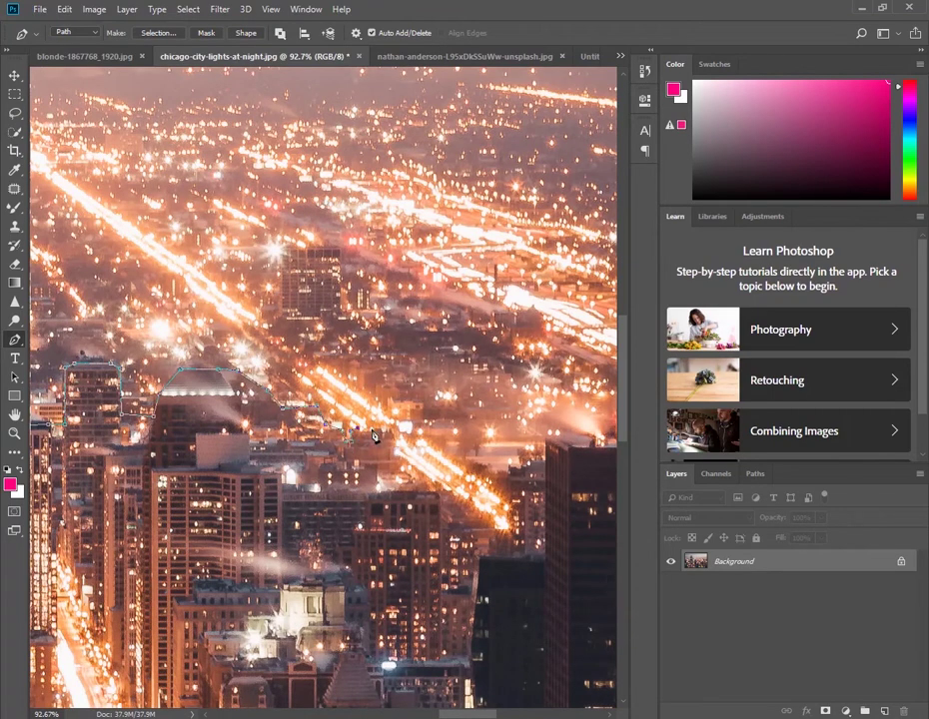
Step: Trace the CNA building roof and view the whole photo with the closed path
{"action": "left_click_drag", "start_coordinate": [556, 464], "coordinate": [291, 459]}
{"action": "left_click", "coordinate": [245, 440]}
{"action": "left_click", "coordinate": [261, 418]}
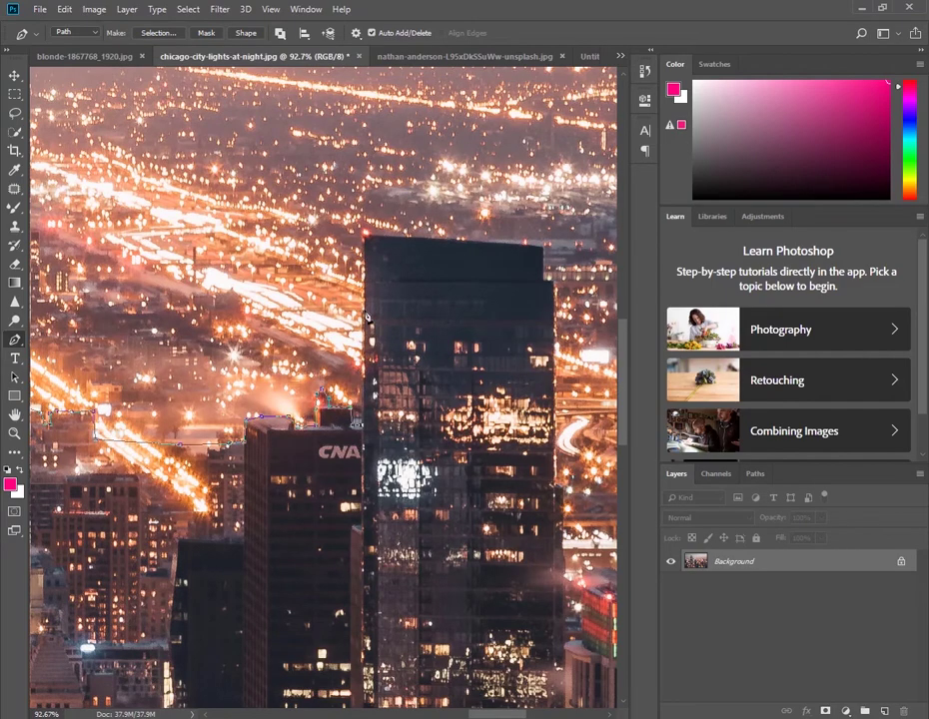
{"action": "left_click_drag", "start_coordinate": [543, 257], "coordinate": [363, 311]}
{"action": "scroll", "coordinate": [362, 370], "scroll_direction": "down", "scroll_amount": 5}
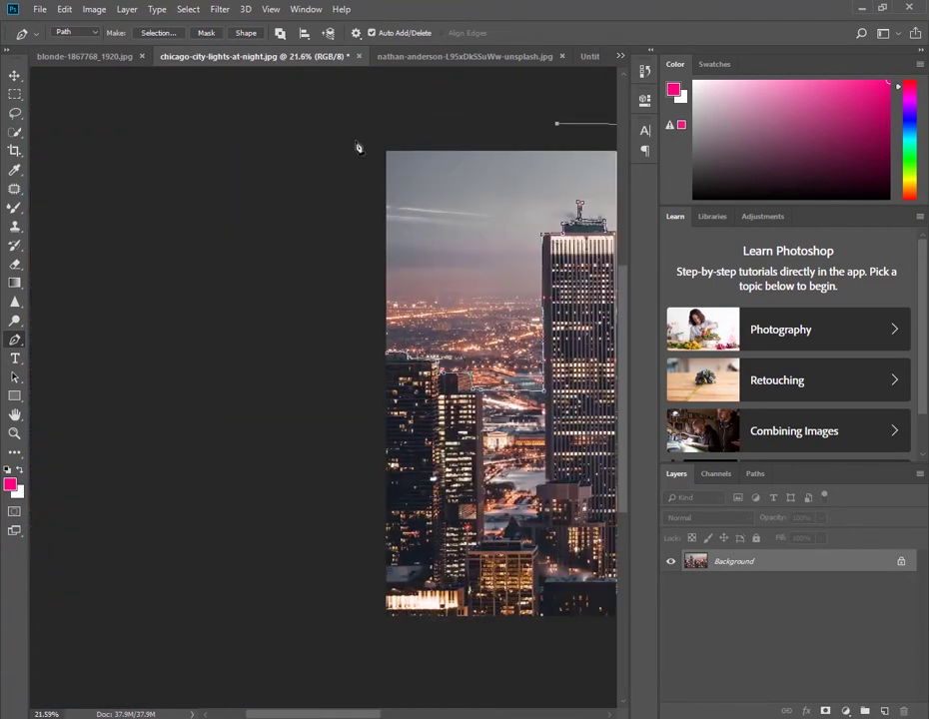
{"action": "scroll", "coordinate": [387, 459], "scroll_direction": "down", "scroll_amount": 2}
Step: Turn the closed skyline path into a selection
{"action": "right_click", "coordinate": [349, 286]}
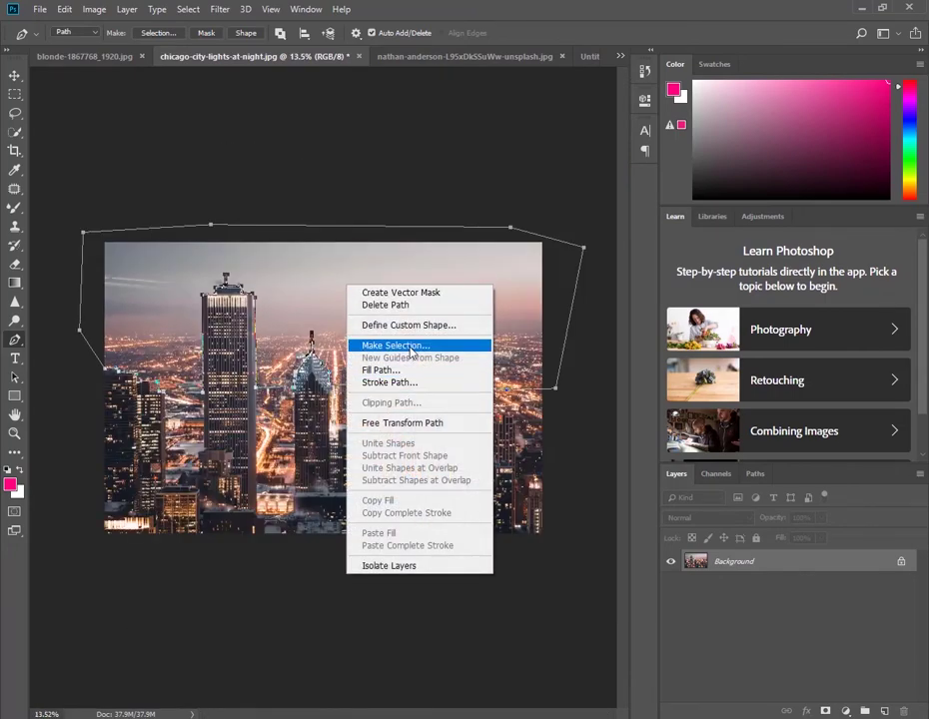
{"action": "left_click", "coordinate": [410, 347]}
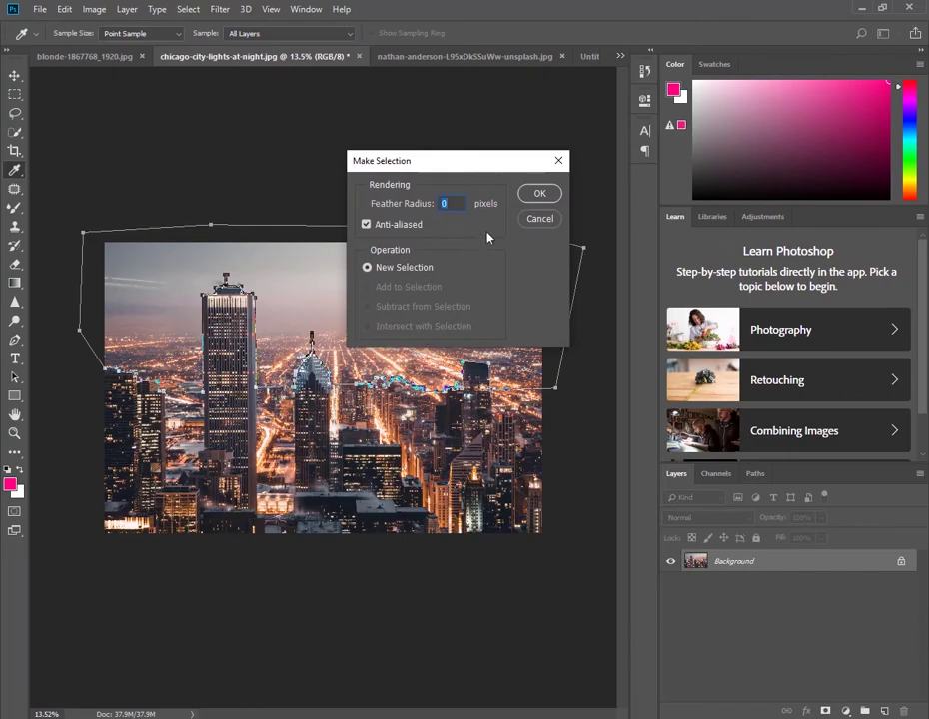
{"action": "left_click", "coordinate": [539, 194]}
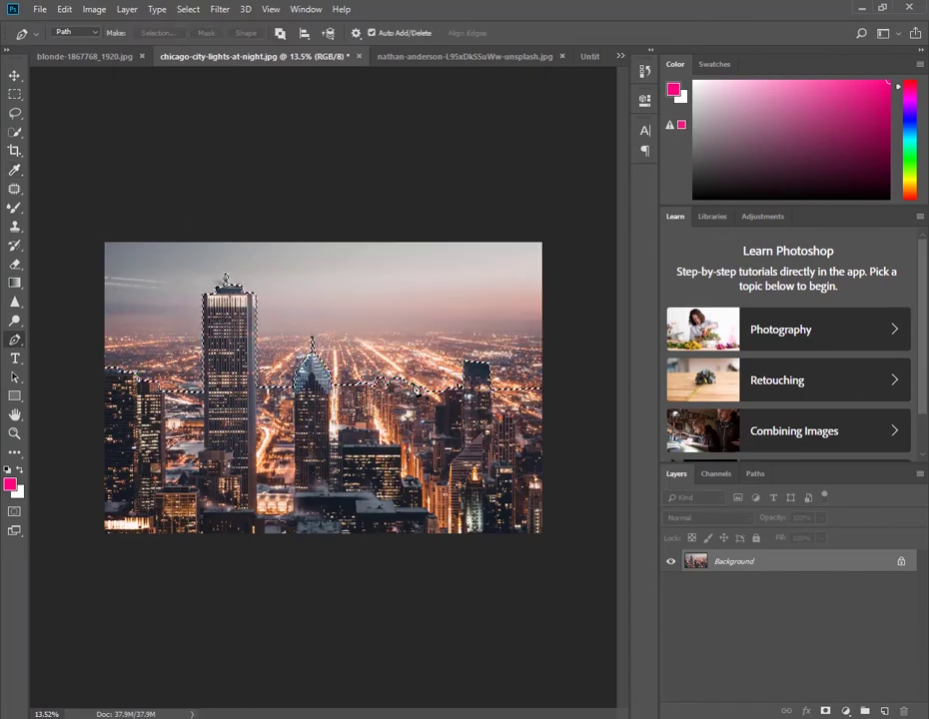
Step: Unlock the Background as Layer 0, delete the selected sky, and deselect
{"action": "left_click", "coordinate": [900, 561]}
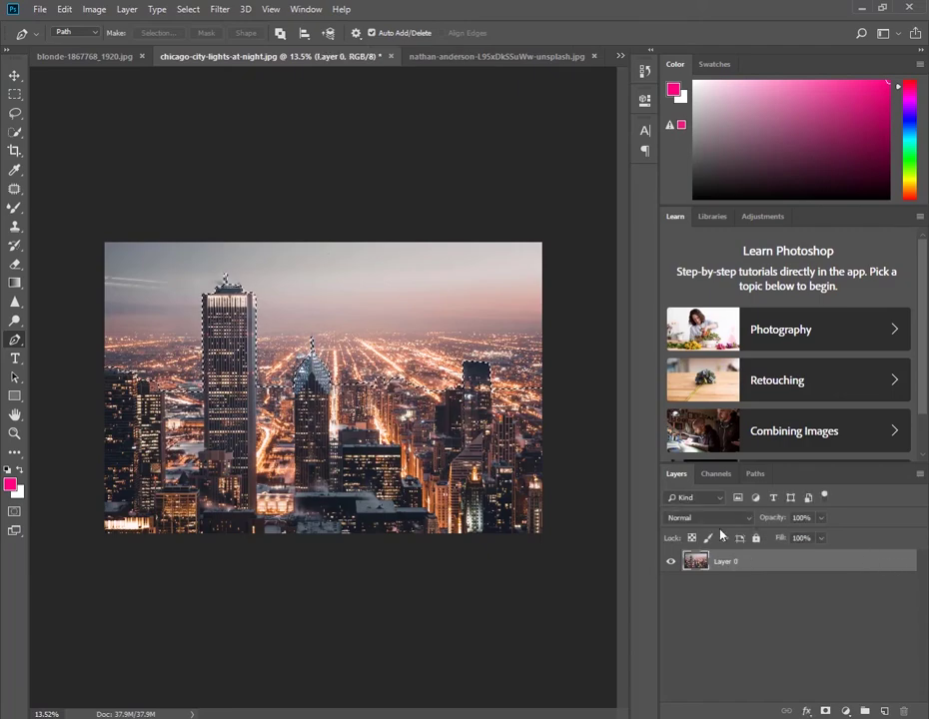
{"action": "key", "text": "Delete"}
{"action": "key", "text": "ctrl+d"}
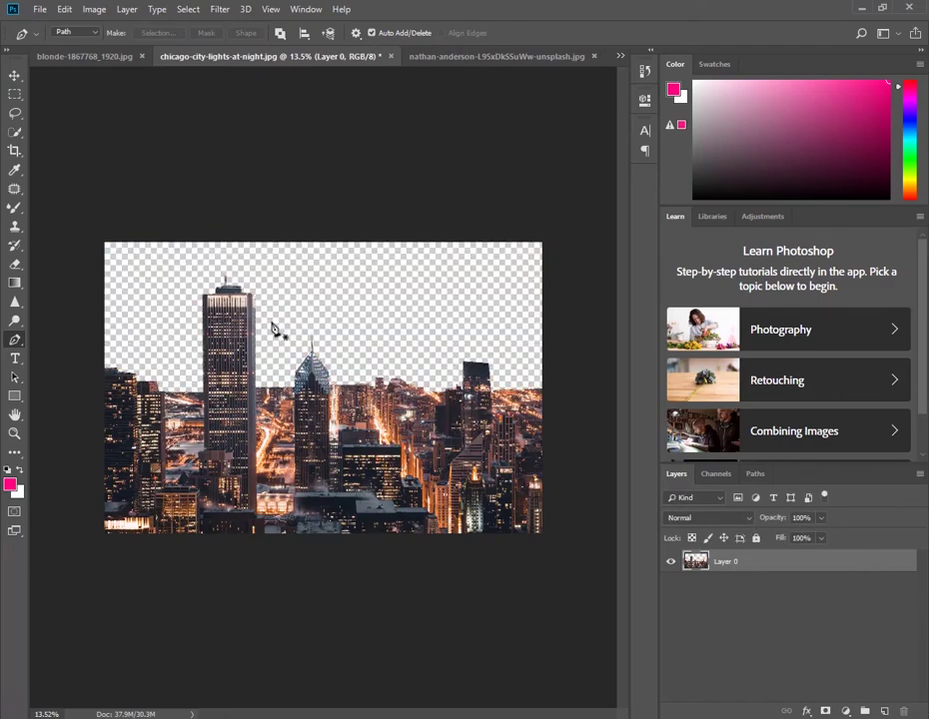
{"action": "left_click", "coordinate": [15, 75]}
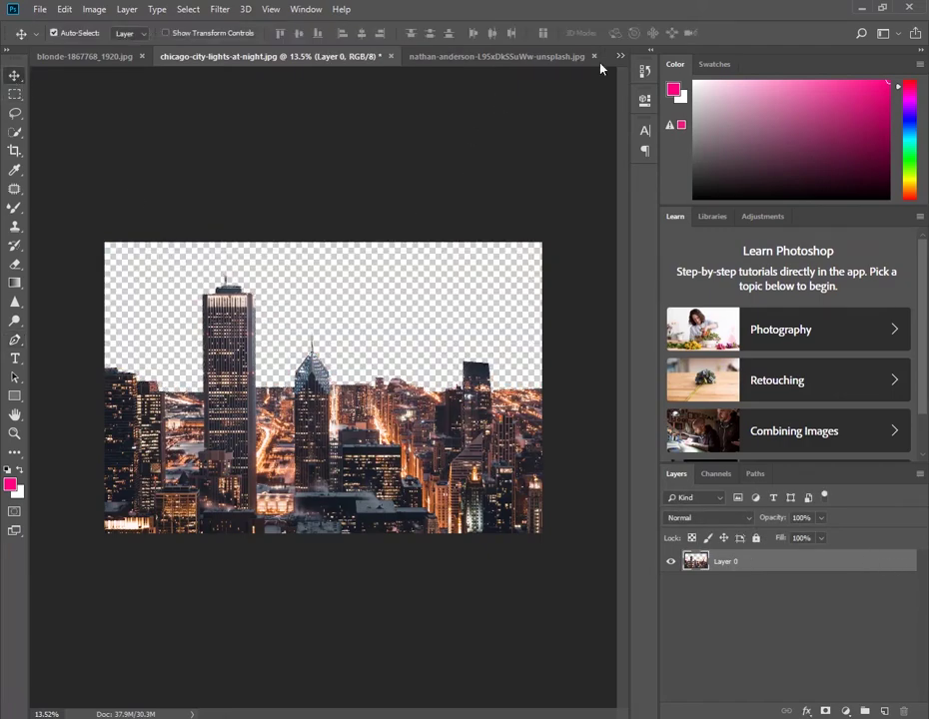
{"action": "left_click", "coordinate": [619, 57]}
Step: Float Untitled-1 and drag the cut-out skyline into it as Layer 1
{"action": "left_click", "coordinate": [679, 123]}
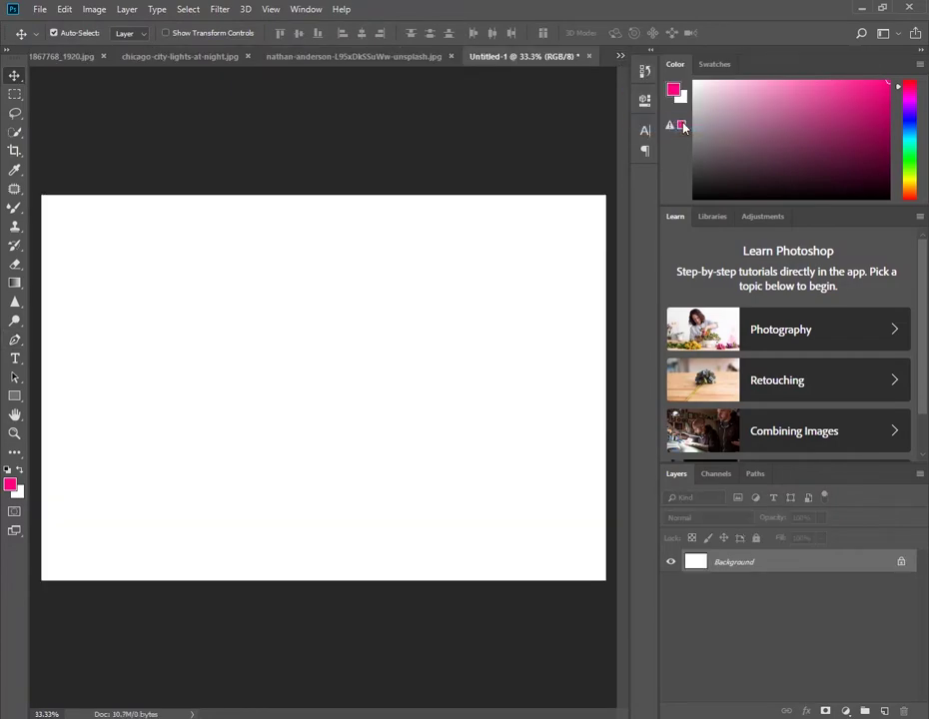
{"action": "left_click_drag", "start_coordinate": [497, 57], "coordinate": [497, 77]}
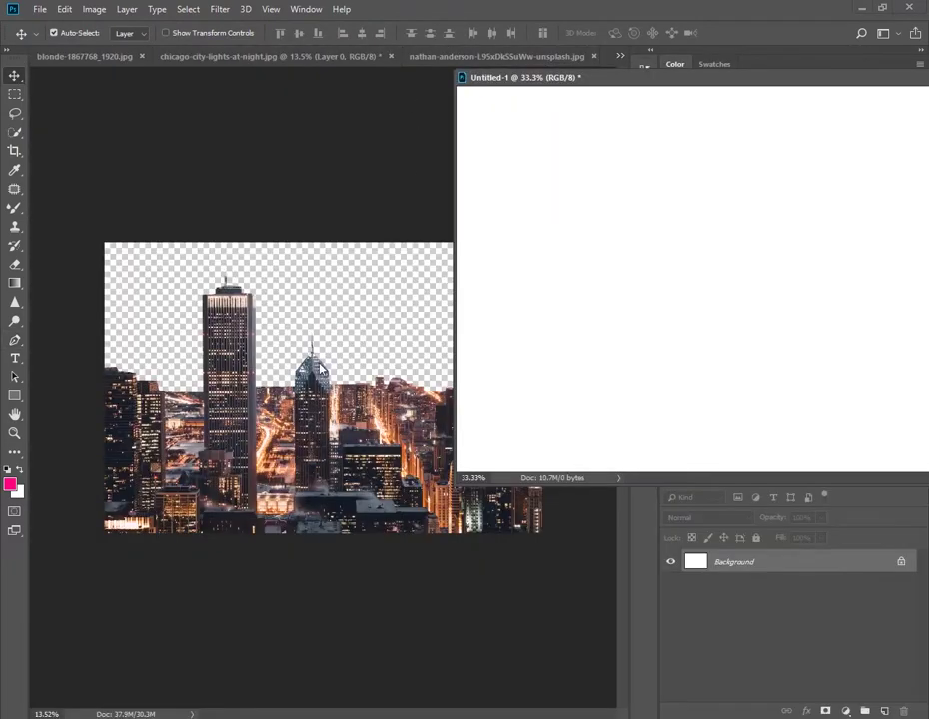
{"action": "left_click_drag", "start_coordinate": [197, 342], "coordinate": [537, 296]}
{"action": "key", "text": "ctrl+0"}
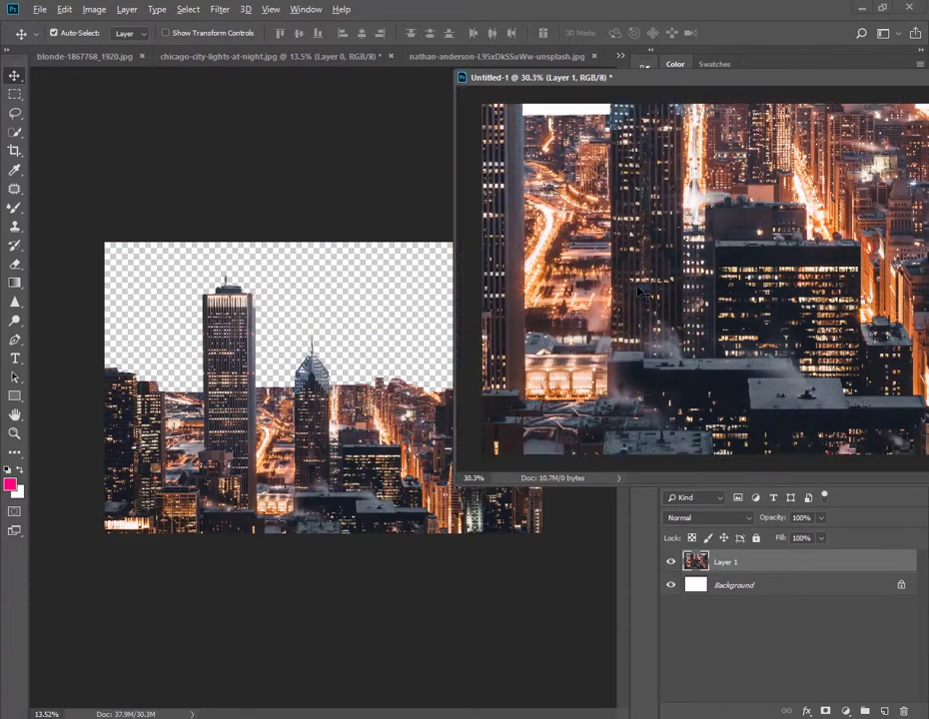
{"action": "left_click_drag", "start_coordinate": [674, 79], "coordinate": [372, 168]}
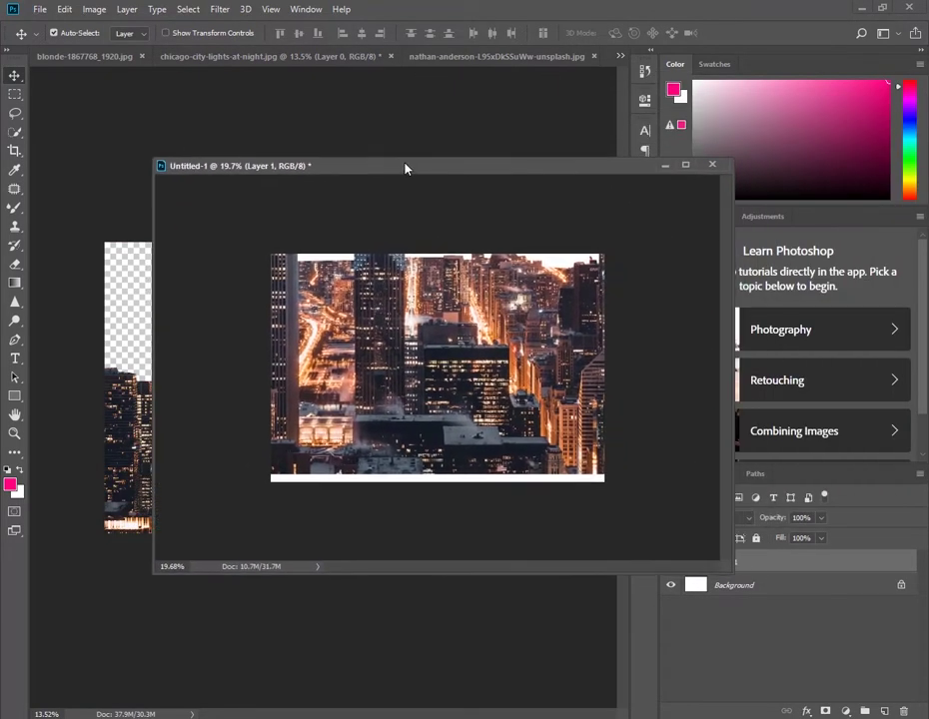
Step: Close the Chicago photo without saving and return to the Untitled-1 window
{"action": "left_click", "coordinate": [537, 57]}
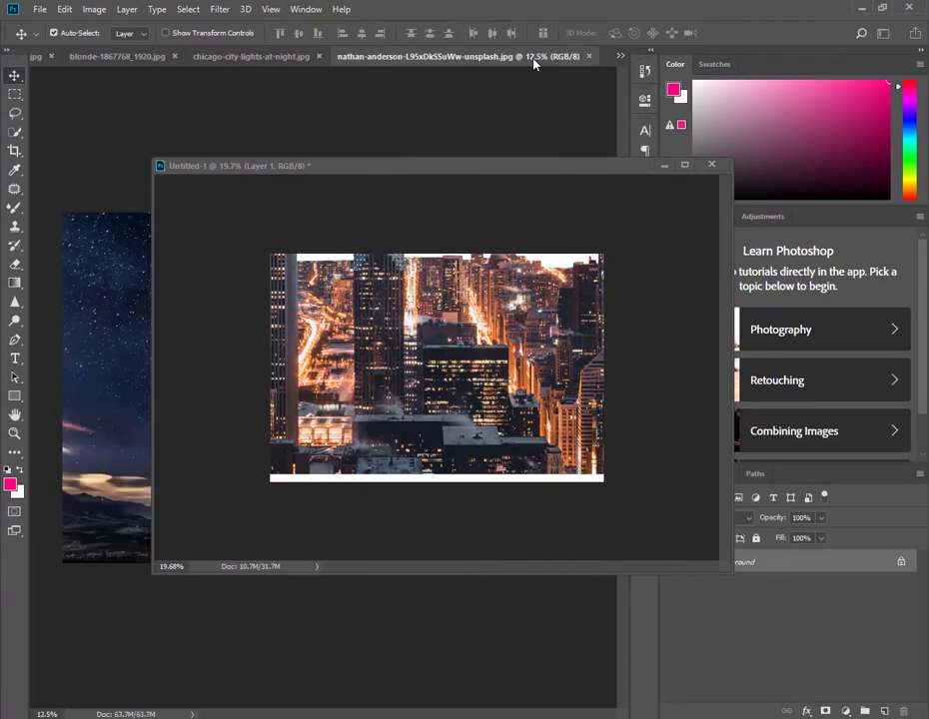
{"action": "left_click", "coordinate": [247, 58]}
{"action": "left_click", "coordinate": [391, 56]}
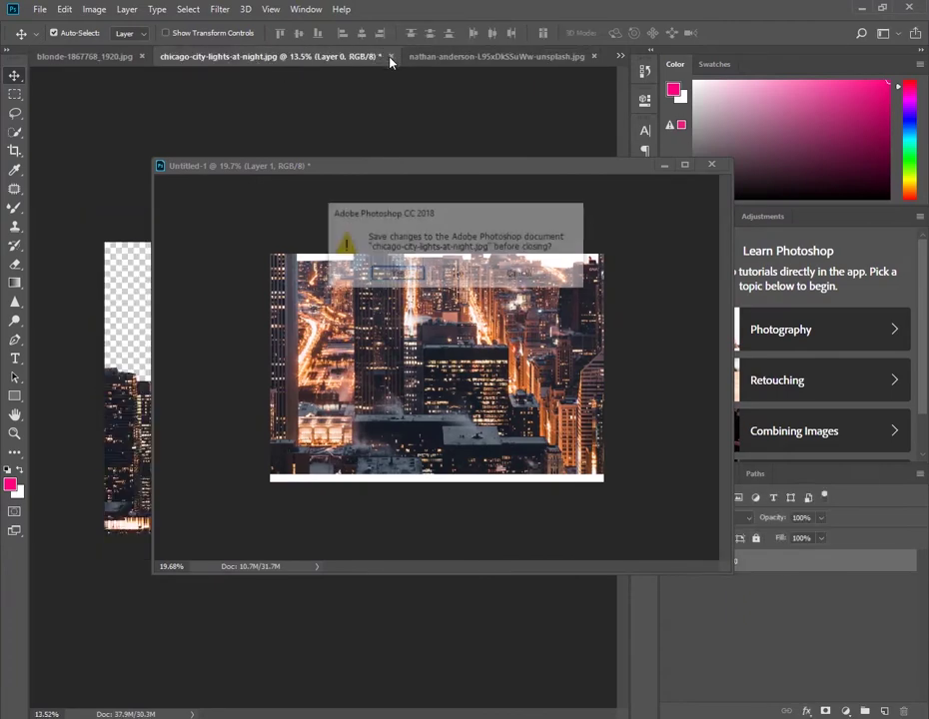
{"action": "left_click", "coordinate": [458, 447]}
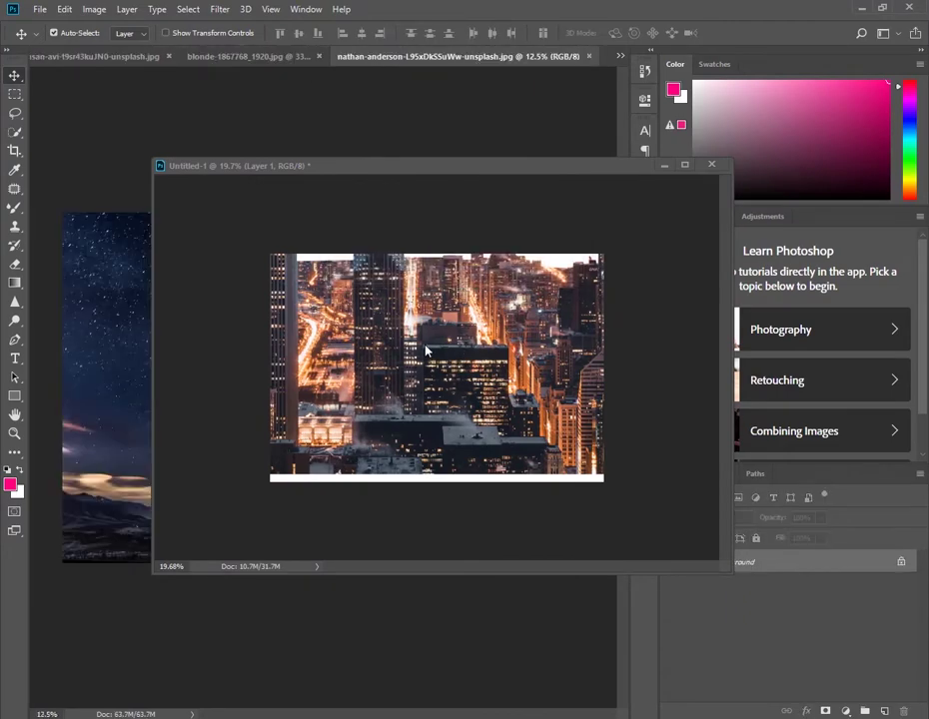
{"action": "left_click", "coordinate": [426, 349]}
Step: Scale the city layer to span the canvas bottom, then drag in the starry sky photo
{"action": "key", "text": "ctrl+t"}
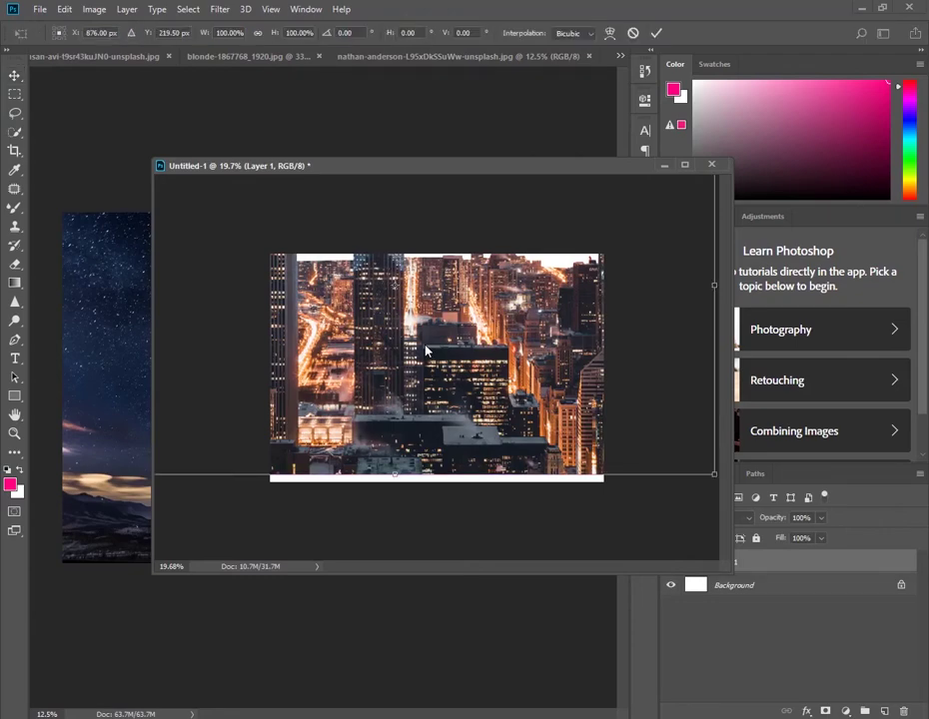
{"action": "key", "text": "ctrl+0"}
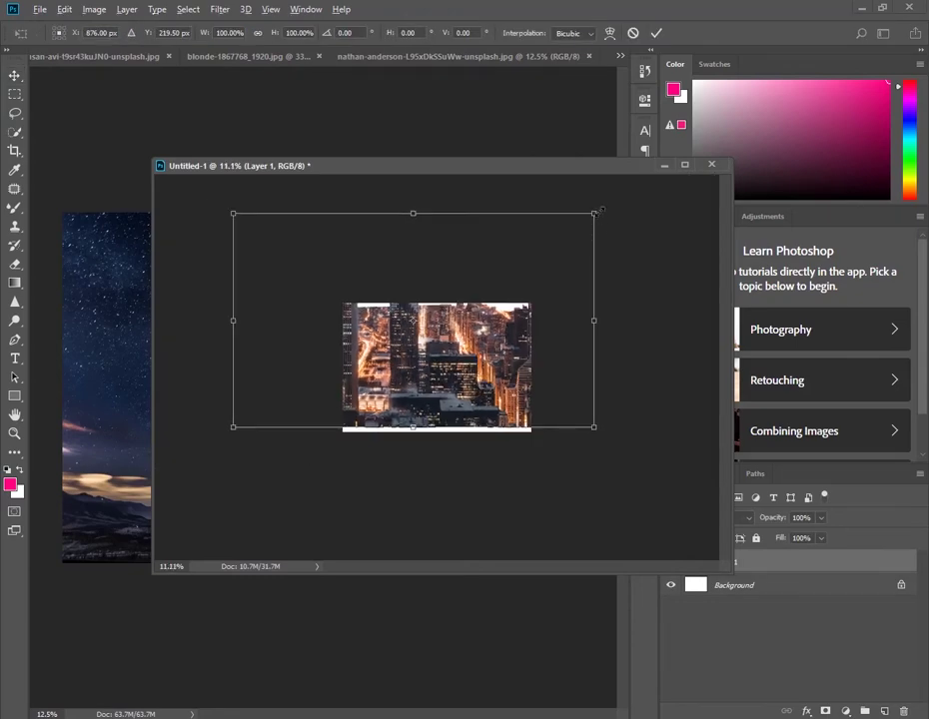
{"action": "left_click_drag", "start_coordinate": [595, 211], "coordinate": [491, 273]}
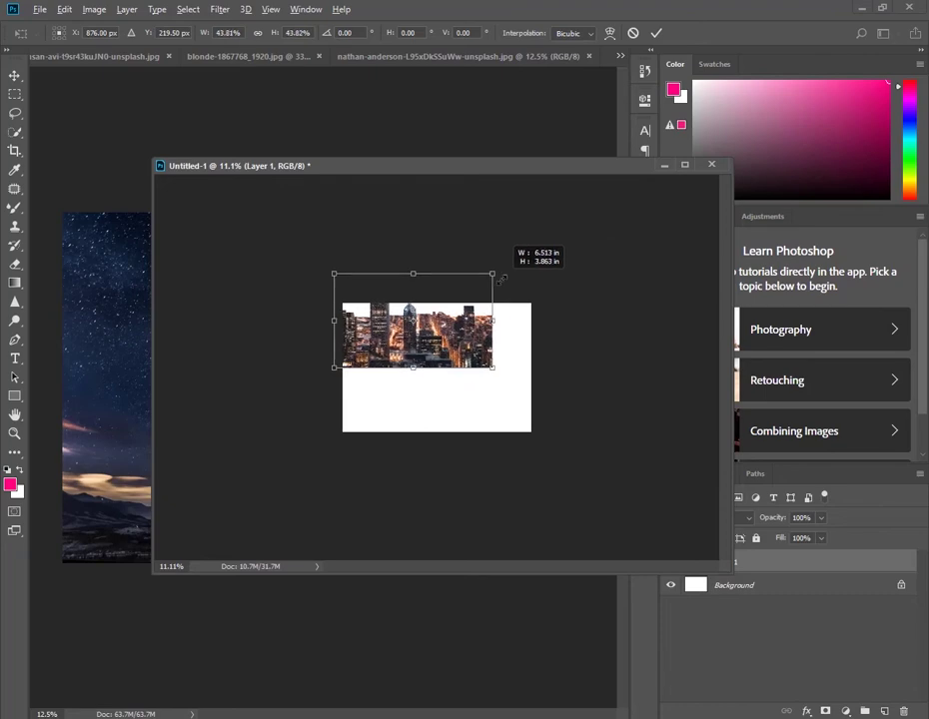
{"action": "left_click_drag", "start_coordinate": [469, 317], "coordinate": [466, 377]}
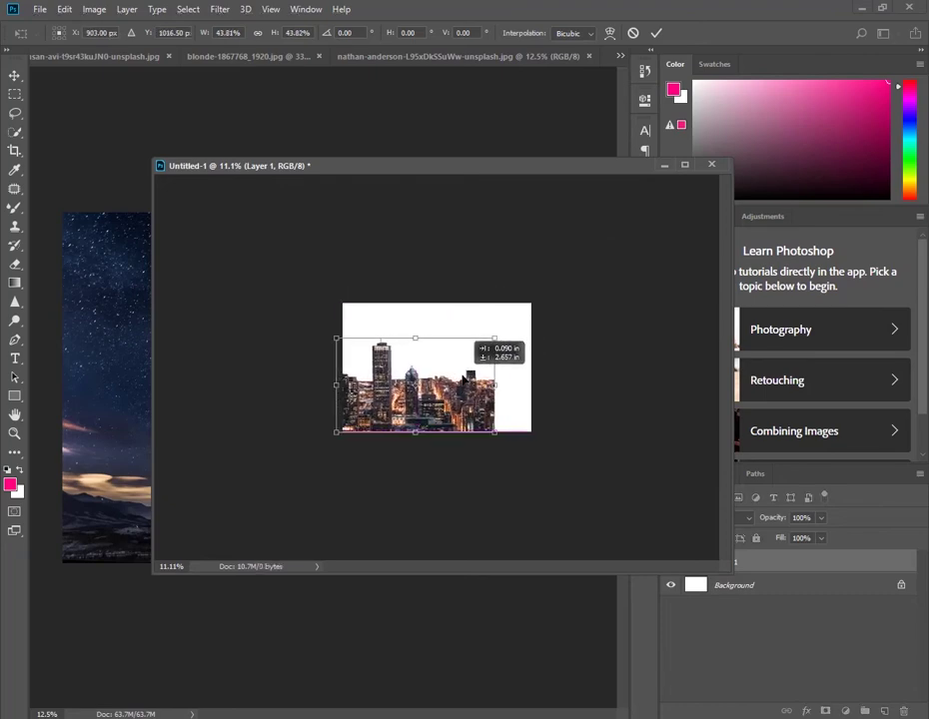
{"action": "left_click_drag", "start_coordinate": [500, 338], "coordinate": [531, 317]}
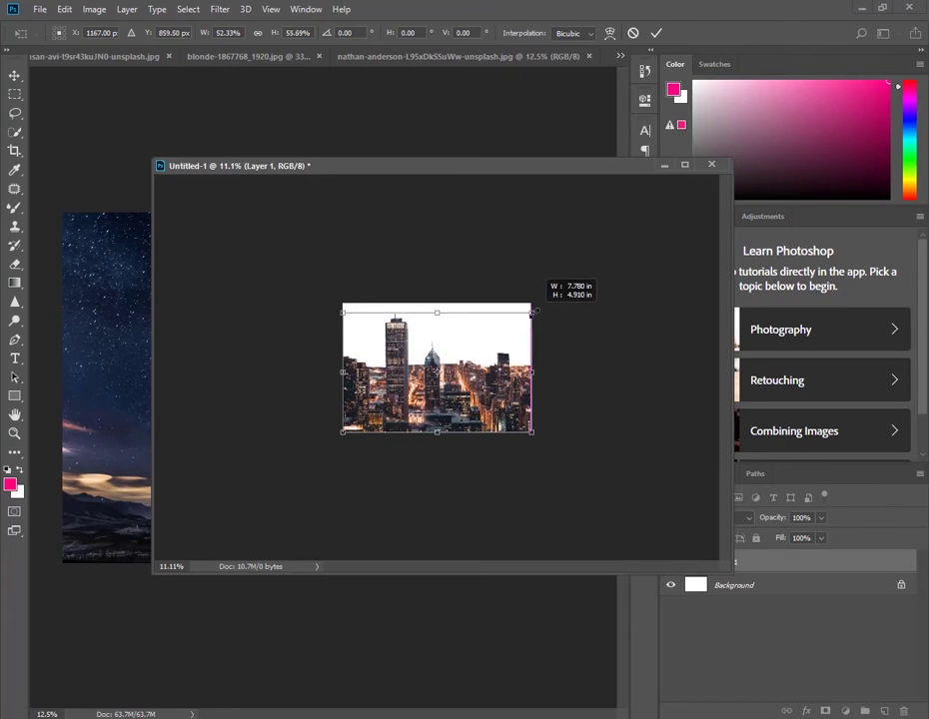
{"action": "left_click_drag", "start_coordinate": [534, 316], "coordinate": [536, 316]}
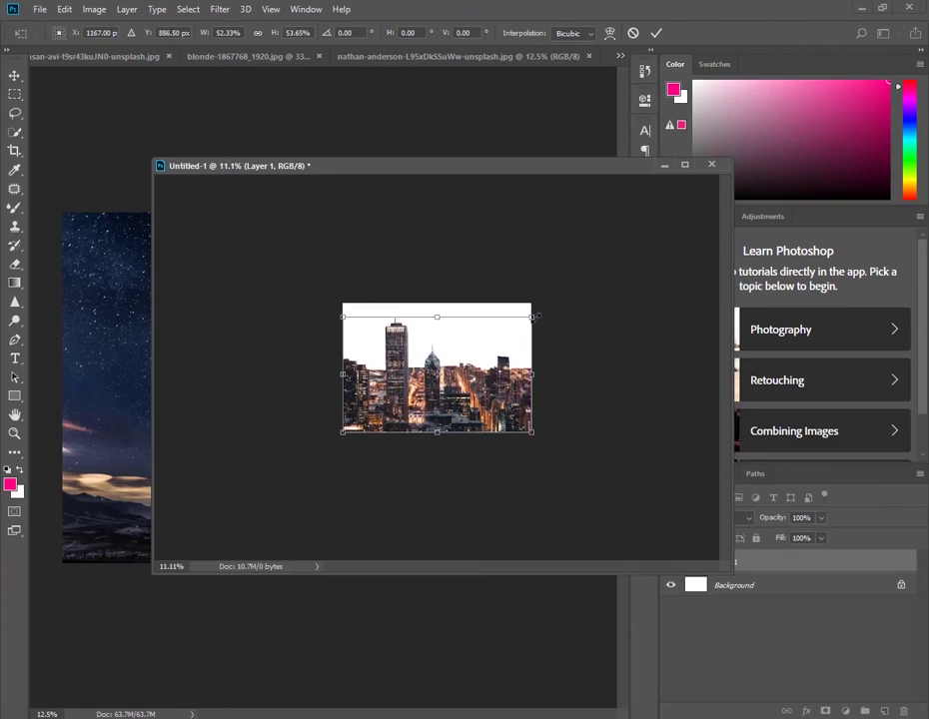
{"action": "key", "text": "Return"}
{"action": "mouse_move", "coordinate": [122, 312]}
{"action": "left_mouse_down"}
{"action": "mouse_move", "coordinate": [436, 265]}
{"action": "mouse_move", "coordinate": [445, 310]}
{"action": "left_mouse_up"}
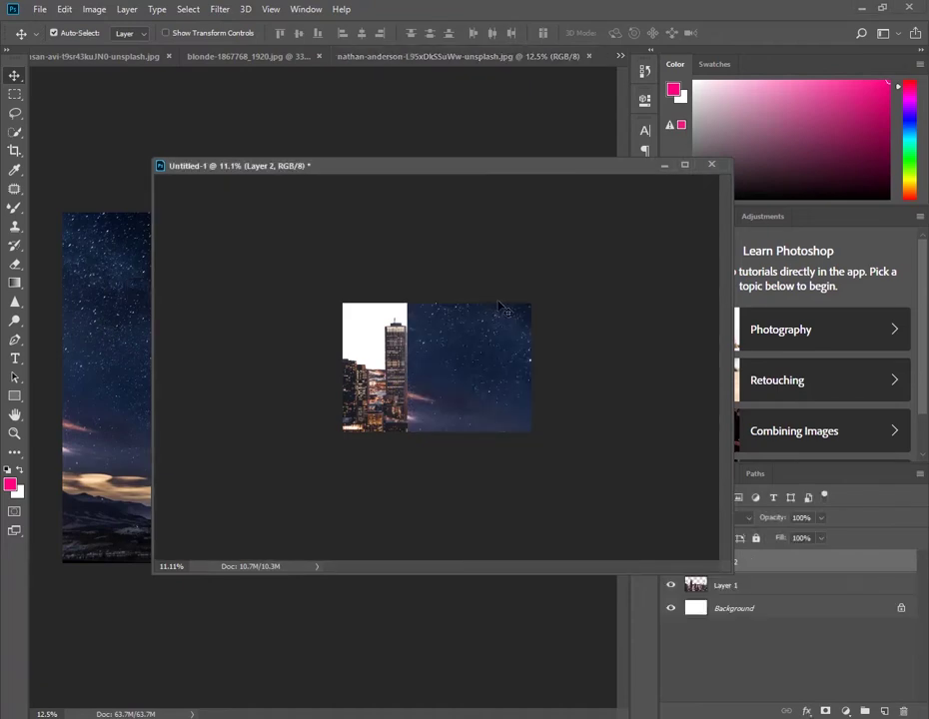
Step: Scale the starry sky layer down to about 40% so it covers the canvas width
{"action": "left_click_drag", "start_coordinate": [456, 363], "coordinate": [384, 362]}
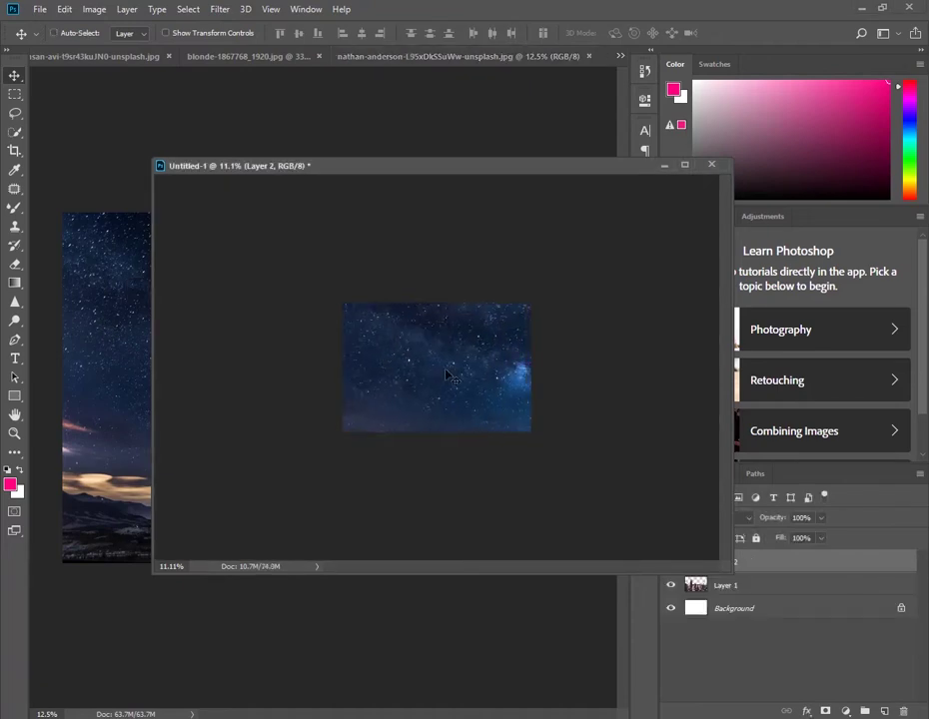
{"action": "key", "text": "ctrl+t"}
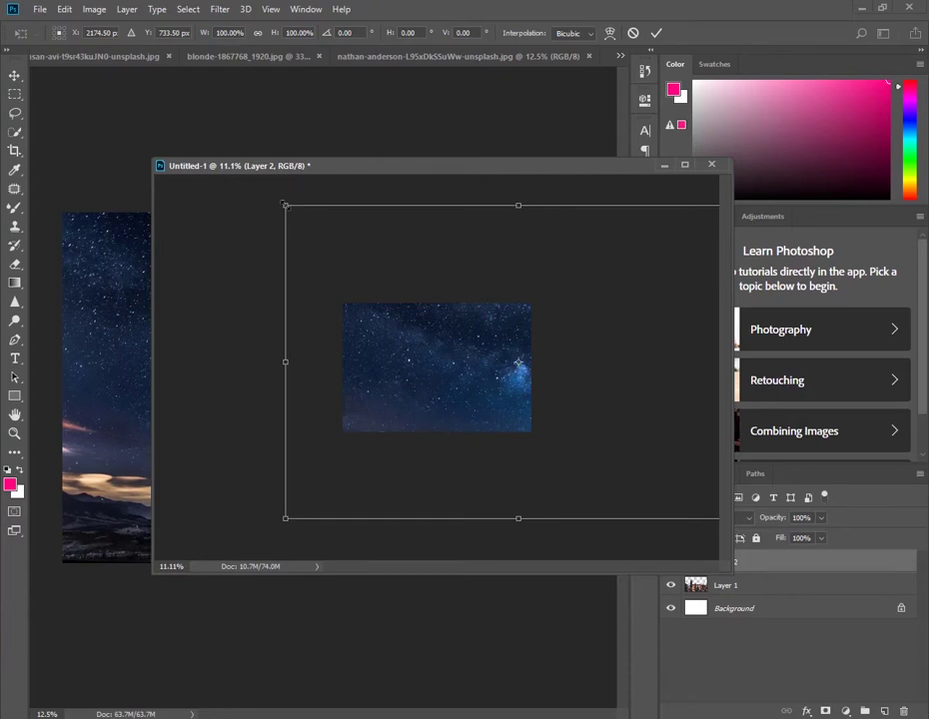
{"action": "left_click_drag", "start_coordinate": [284, 205], "coordinate": [438, 305]}
{"action": "mouse_move", "coordinate": [468, 351]}
{"action": "left_mouse_down"}
{"action": "mouse_move", "coordinate": [374, 351]}
{"action": "mouse_move", "coordinate": [373, 342]}
{"action": "left_mouse_up"}
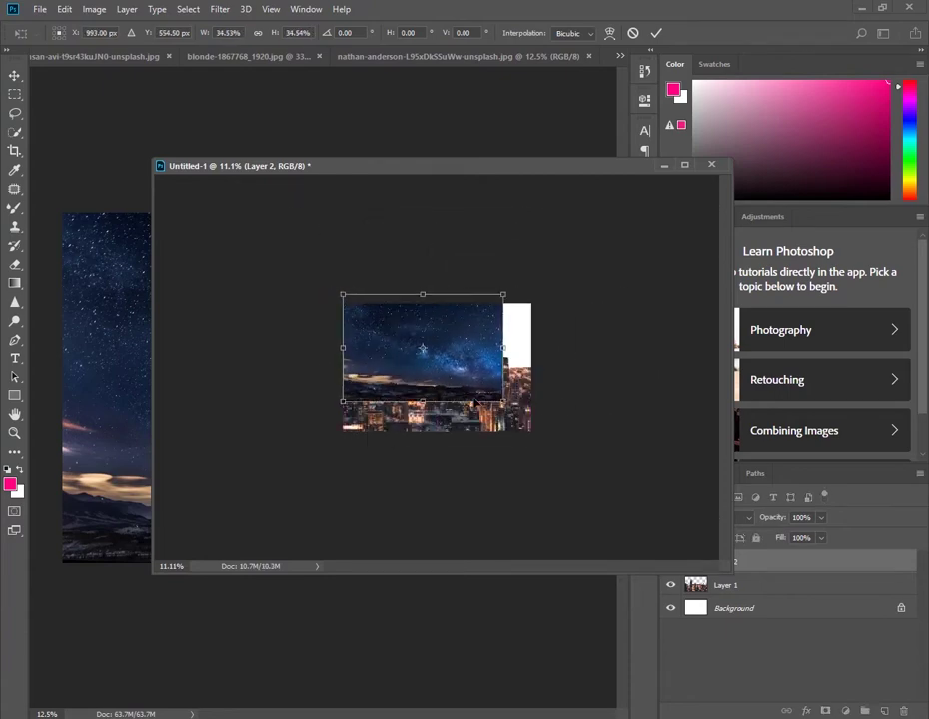
{"action": "left_click_drag", "start_coordinate": [502, 403], "coordinate": [534, 413]}
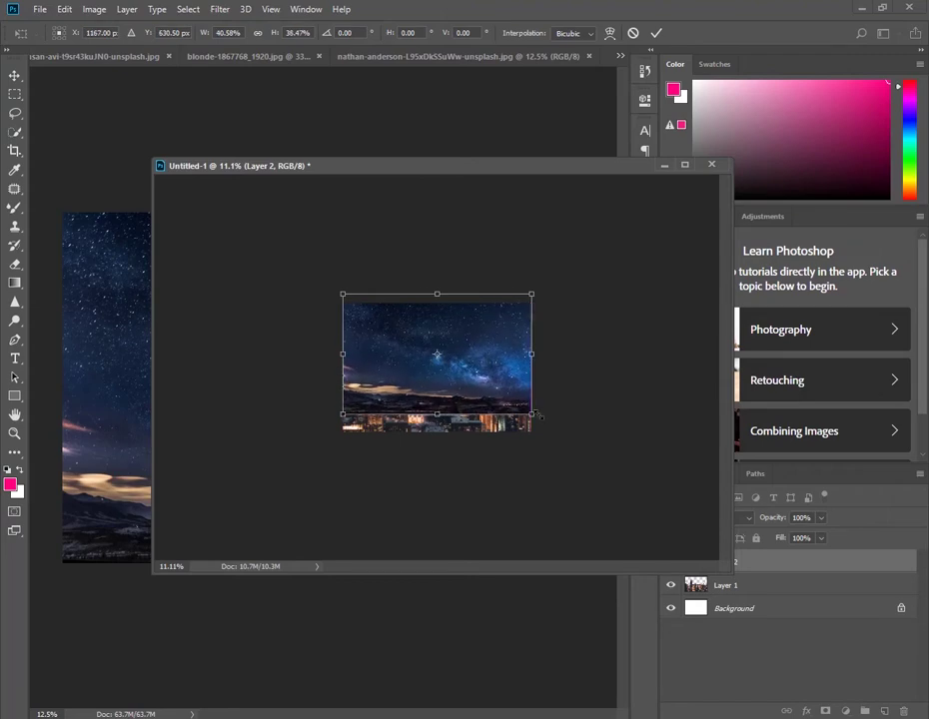
{"action": "key", "text": "Return"}
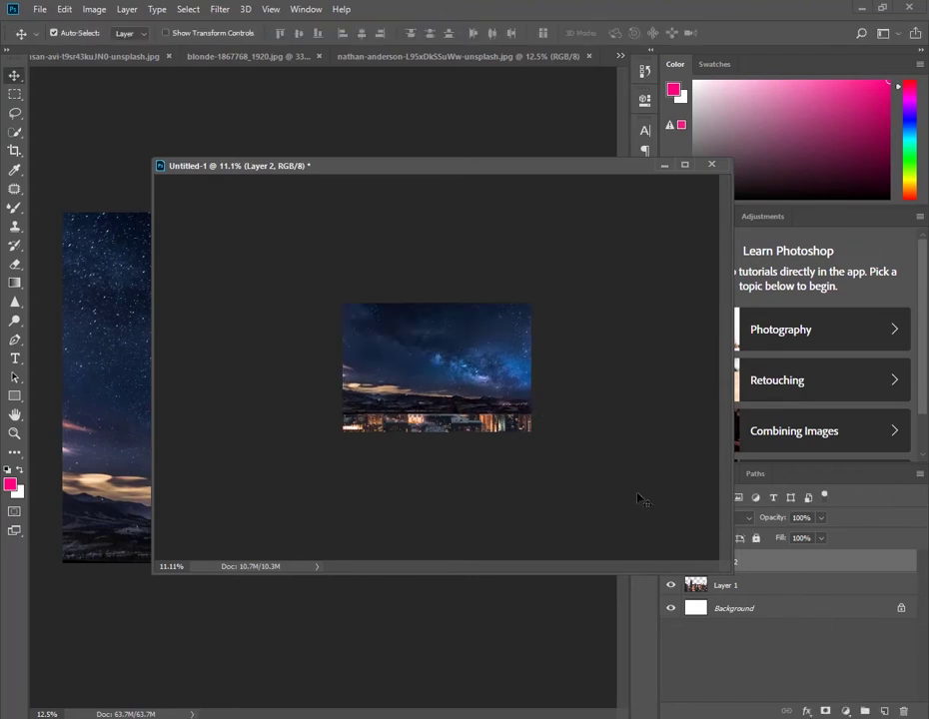
Step: Move Layer 2 beneath Layer 1 and close the unused night-sky photo
{"action": "left_click_drag", "start_coordinate": [775, 568], "coordinate": [775, 593]}
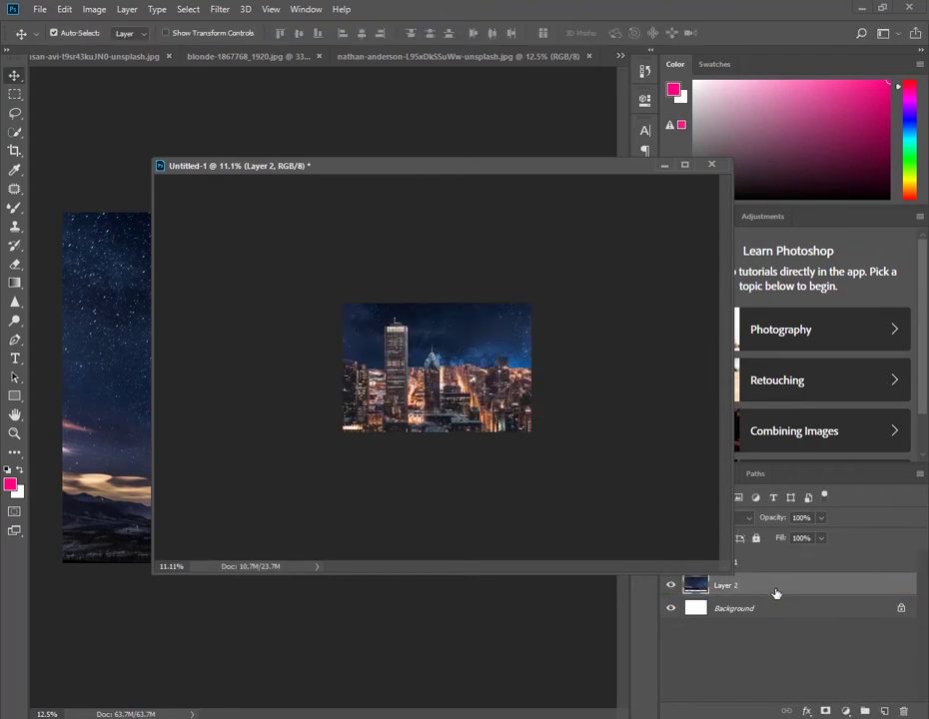
{"action": "left_click_drag", "start_coordinate": [458, 171], "coordinate": [398, 213]}
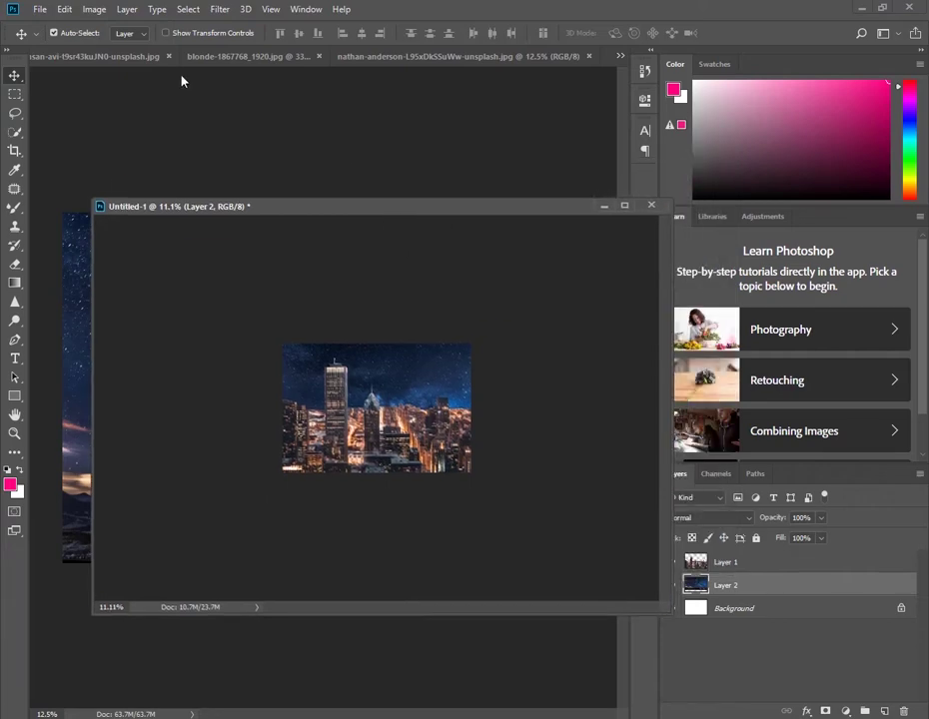
{"action": "left_click", "coordinate": [172, 58]}
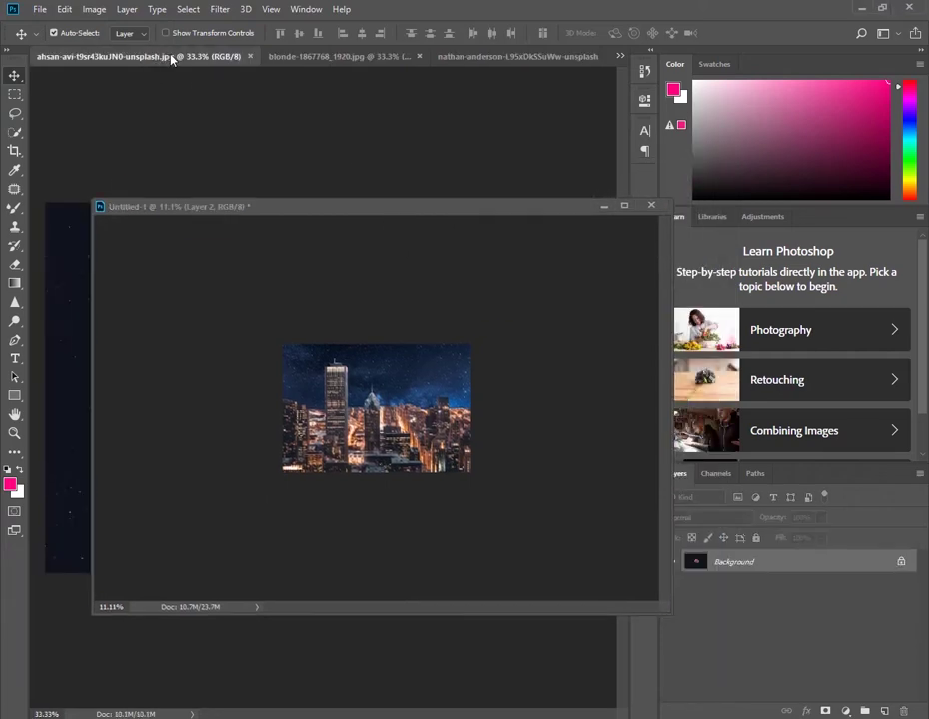
{"action": "left_click", "coordinate": [250, 56]}
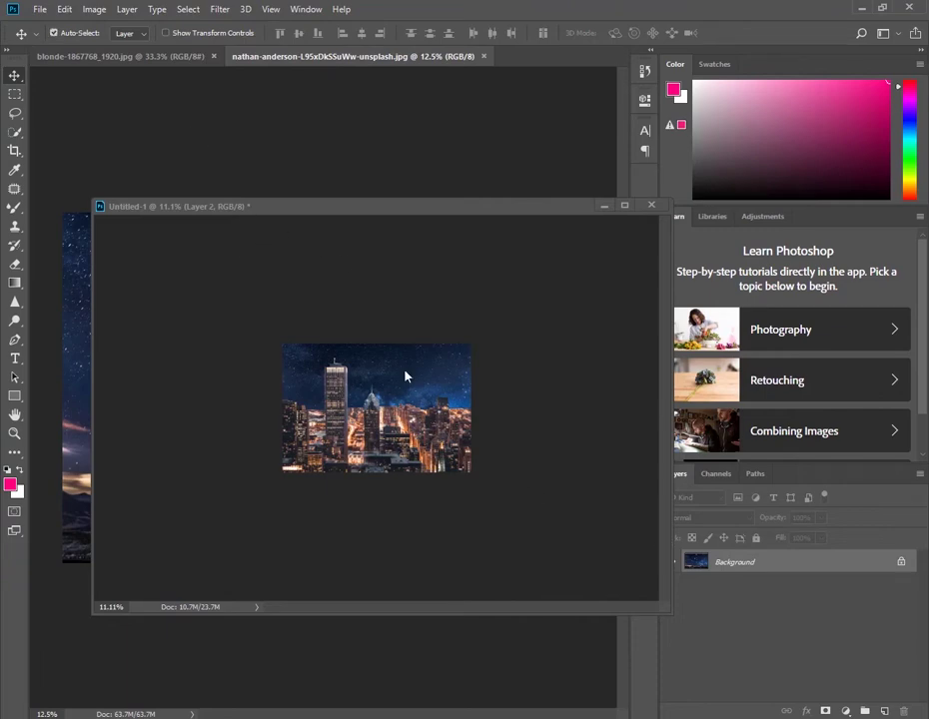
Step: Check the other open photos and bring the Untitled-1 window back to the front
{"action": "left_click_drag", "start_coordinate": [323, 213], "coordinate": [381, 206]}
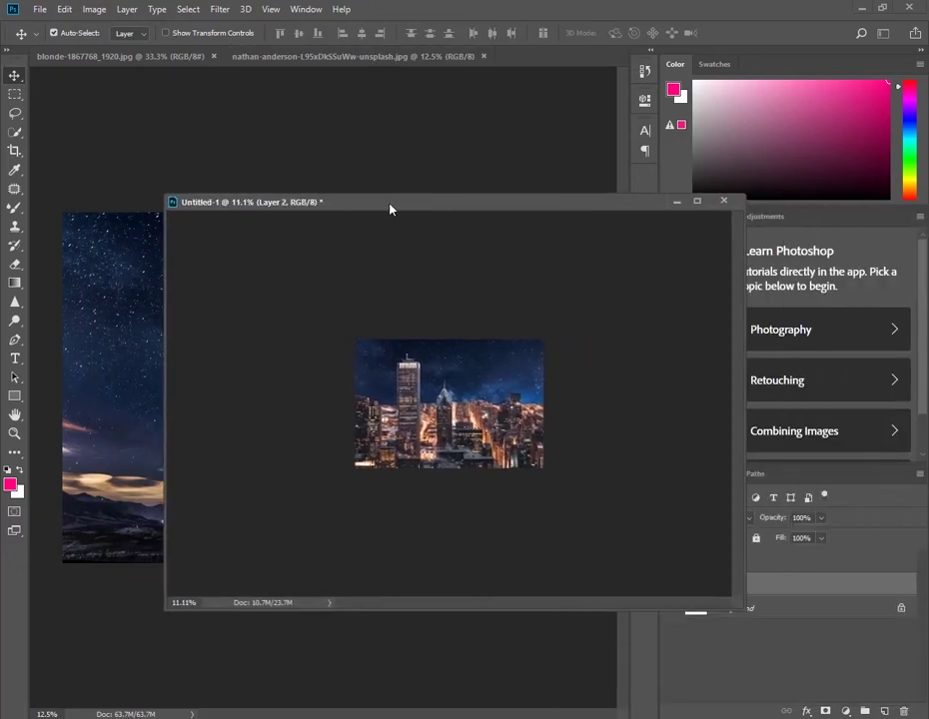
{"action": "left_click", "coordinate": [172, 58]}
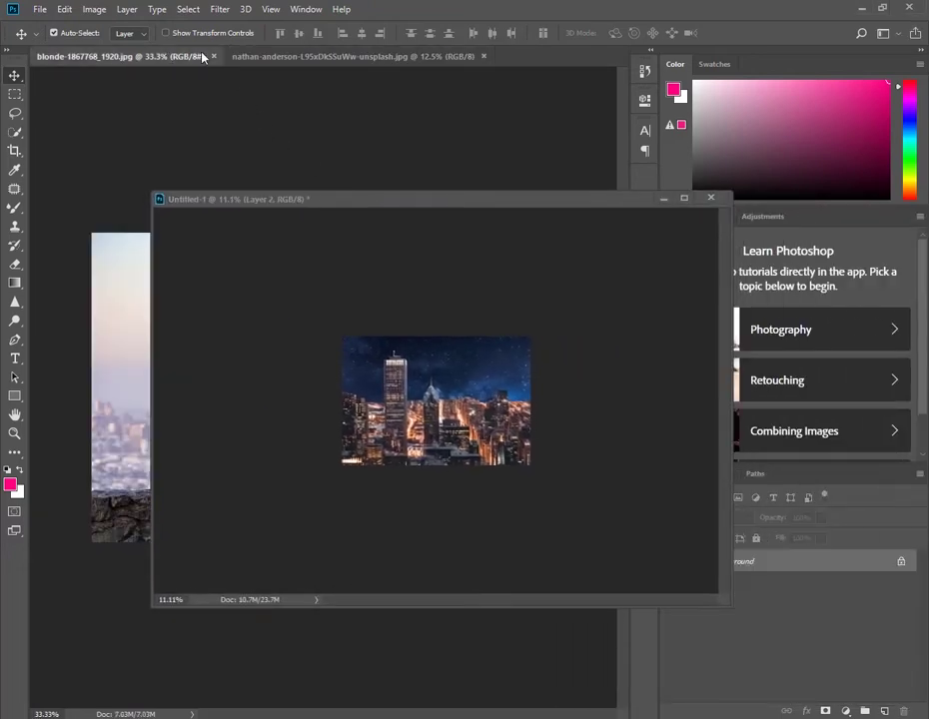
{"action": "left_click", "coordinate": [305, 58]}
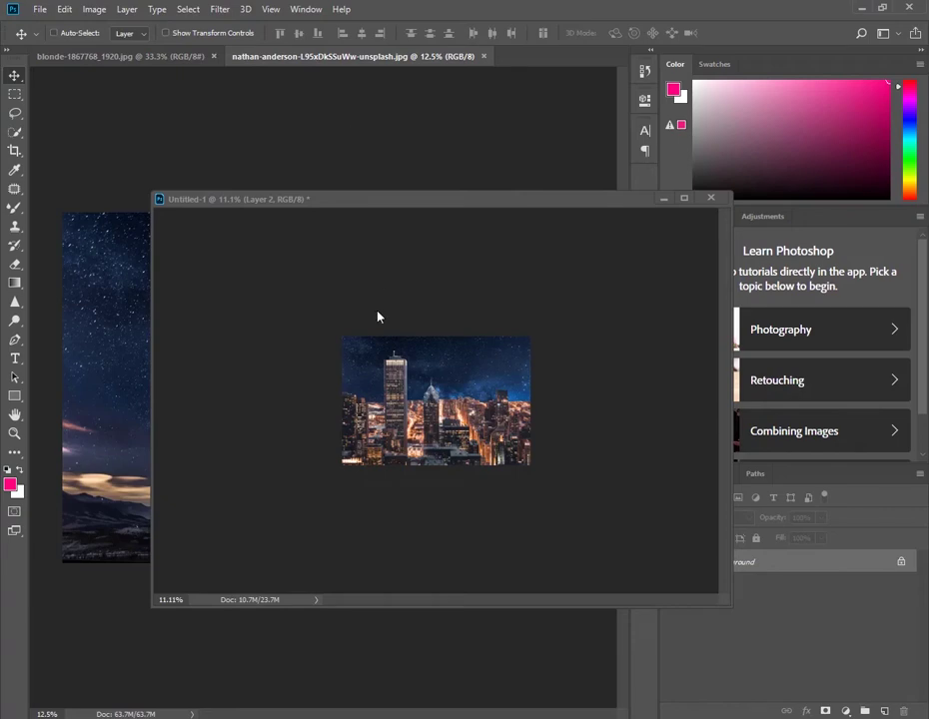
{"action": "key", "text": "ctrl"}
{"action": "left_click", "coordinate": [511, 309]}
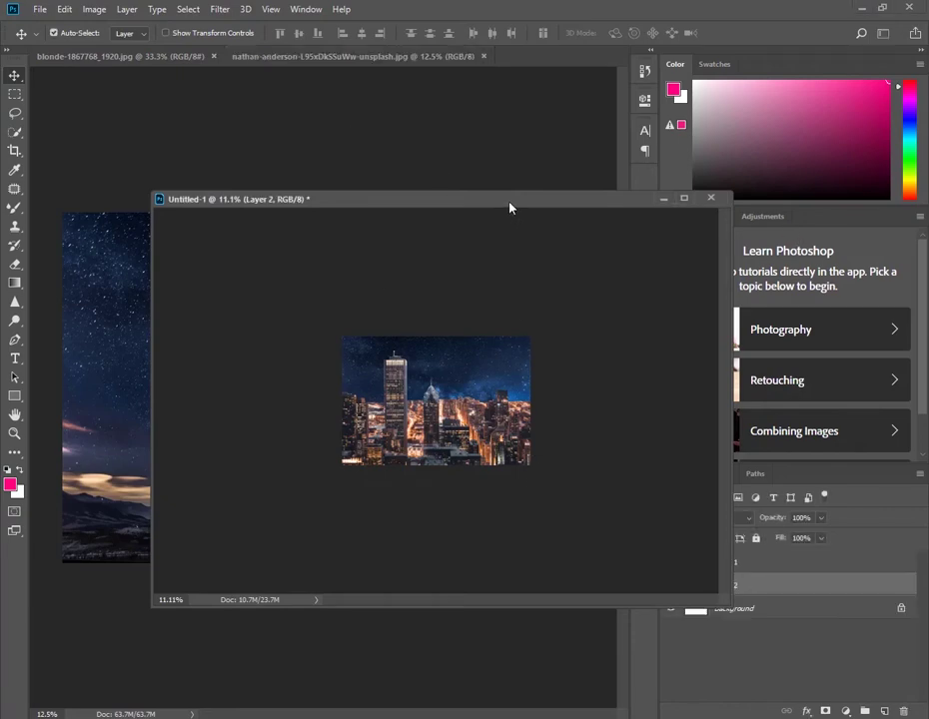
{"action": "mouse_move", "coordinate": [509, 207]}
{"action": "left_mouse_down"}
{"action": "mouse_move", "coordinate": [420, 170]}
{"action": "mouse_move", "coordinate": [416, 189]}
{"action": "left_mouse_up"}
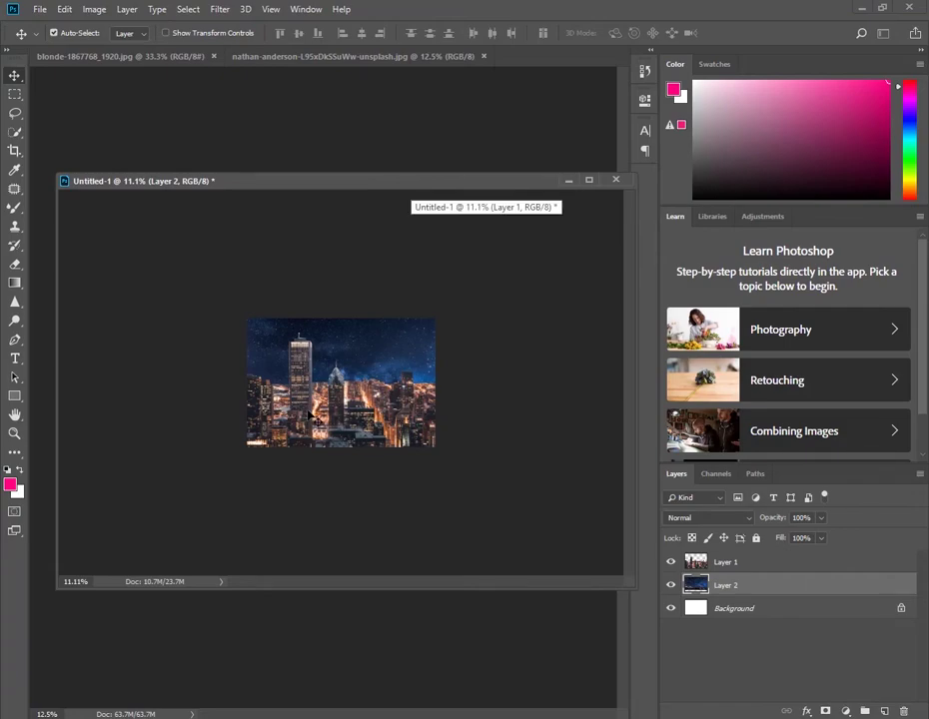
Step: In full-screen view, raise the sky layer so clouds and mountains sit above the skyline
{"action": "key", "text": "f"}
{"action": "scroll", "coordinate": [461, 445], "scroll_direction": "up", "scroll_amount": 3}
{"action": "scroll", "coordinate": [459, 447], "scroll_direction": "up", "scroll_amount": 1}
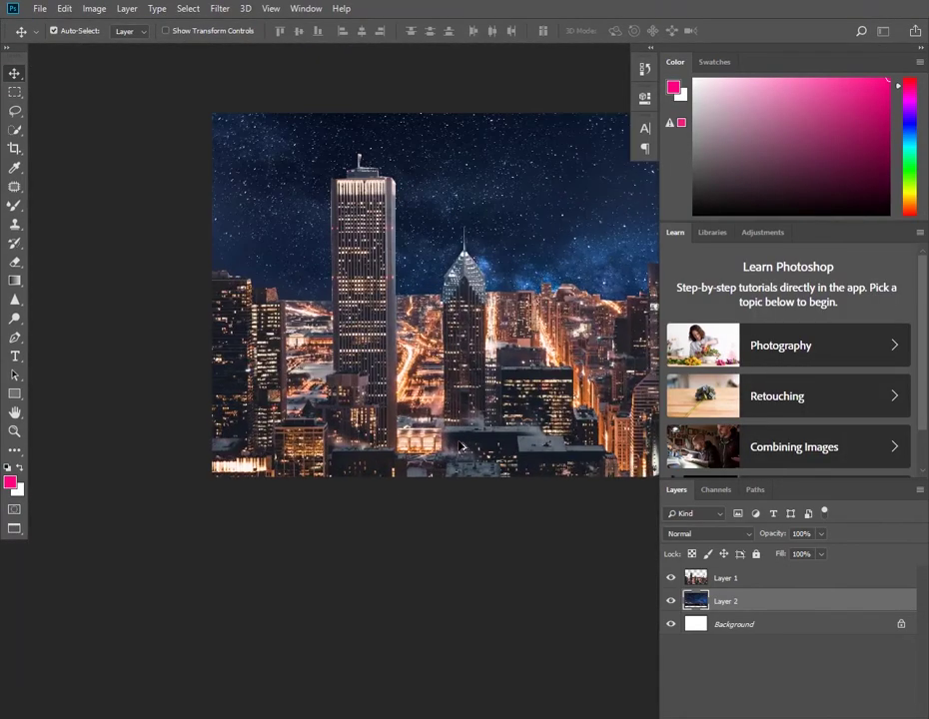
{"action": "scroll", "coordinate": [454, 455], "scroll_direction": "up", "scroll_amount": 1}
{"action": "scroll", "coordinate": [440, 464], "scroll_direction": "up", "scroll_amount": 1}
{"action": "scroll", "coordinate": [421, 478], "scroll_direction": "up", "scroll_amount": 1}
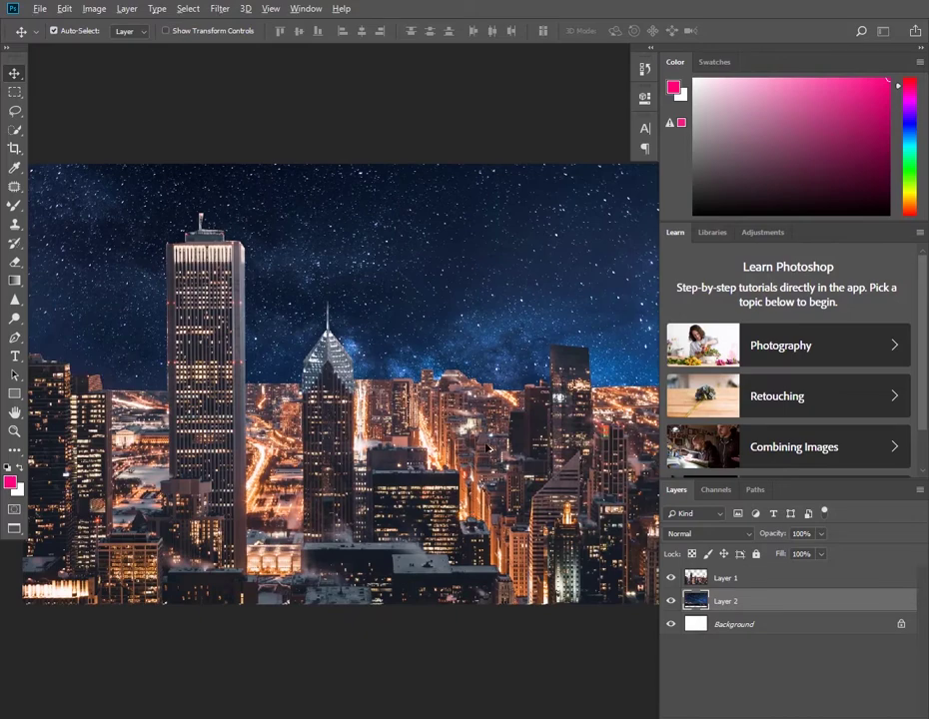
{"action": "scroll", "coordinate": [487, 448], "scroll_direction": "down", "scroll_amount": 1}
{"action": "left_click_drag", "start_coordinate": [415, 534], "coordinate": [404, 440]}
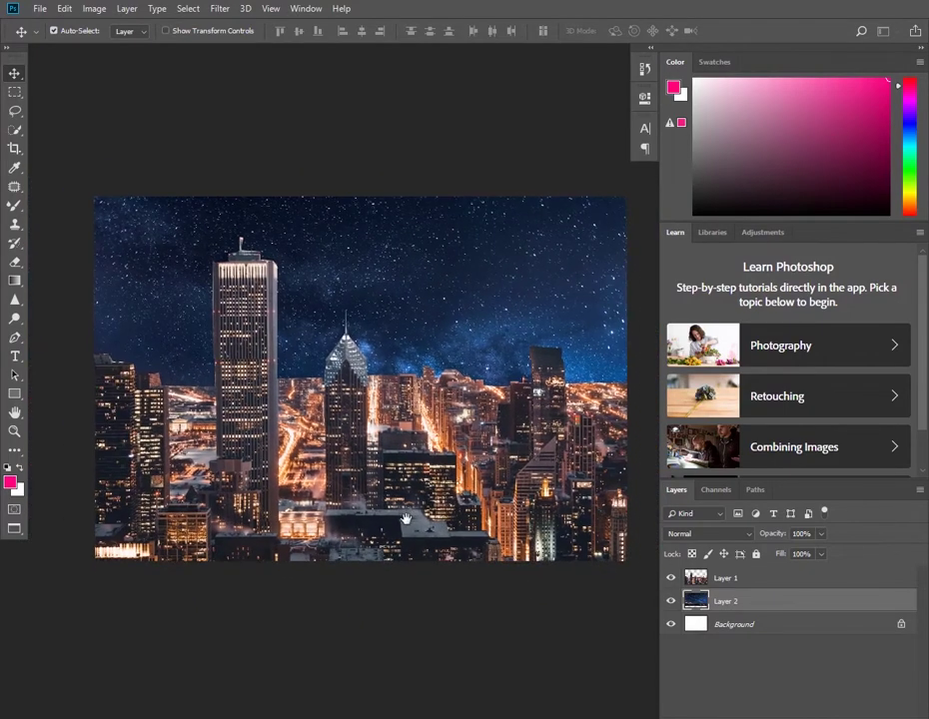
{"action": "mouse_move", "coordinate": [385, 316]}
{"action": "left_mouse_down"}
{"action": "mouse_move", "coordinate": [382, 203]}
{"action": "mouse_move", "coordinate": [383, 230]}
{"action": "left_mouse_up"}
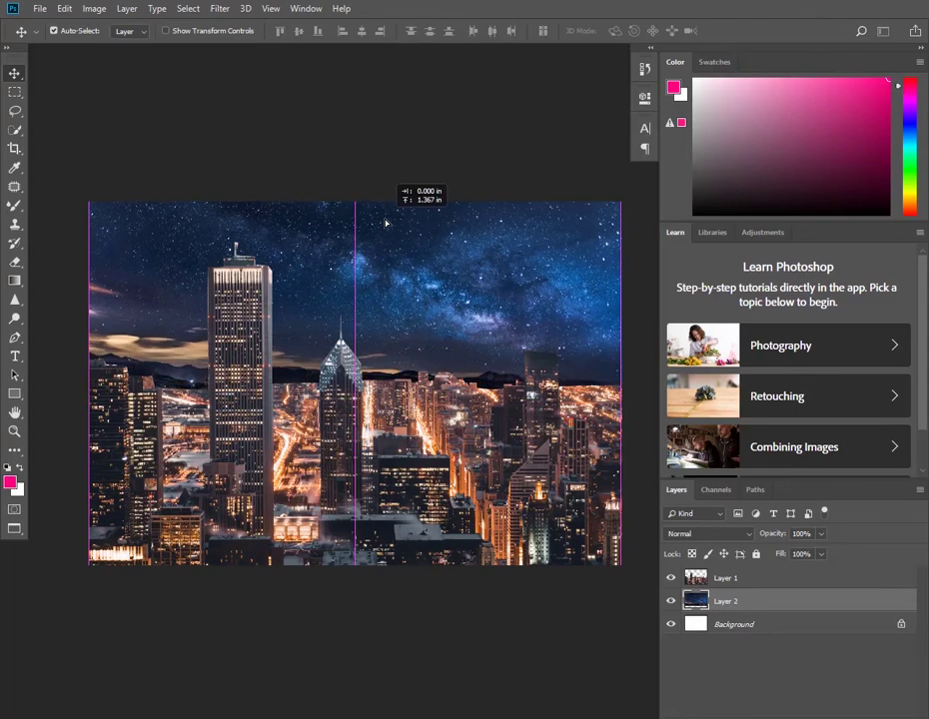
{"action": "left_click_drag", "start_coordinate": [383, 229], "coordinate": [385, 218]}
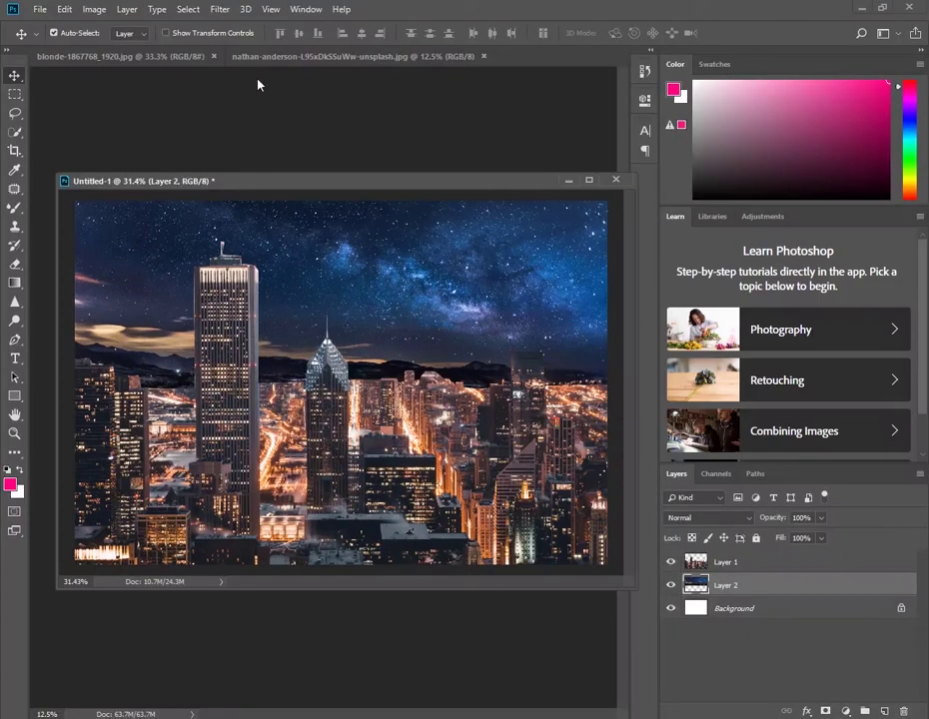
Step: Dock the Untitled-1 composite as a tab and bring the blonde woman photo forward
{"action": "left_click", "coordinate": [187, 57]}
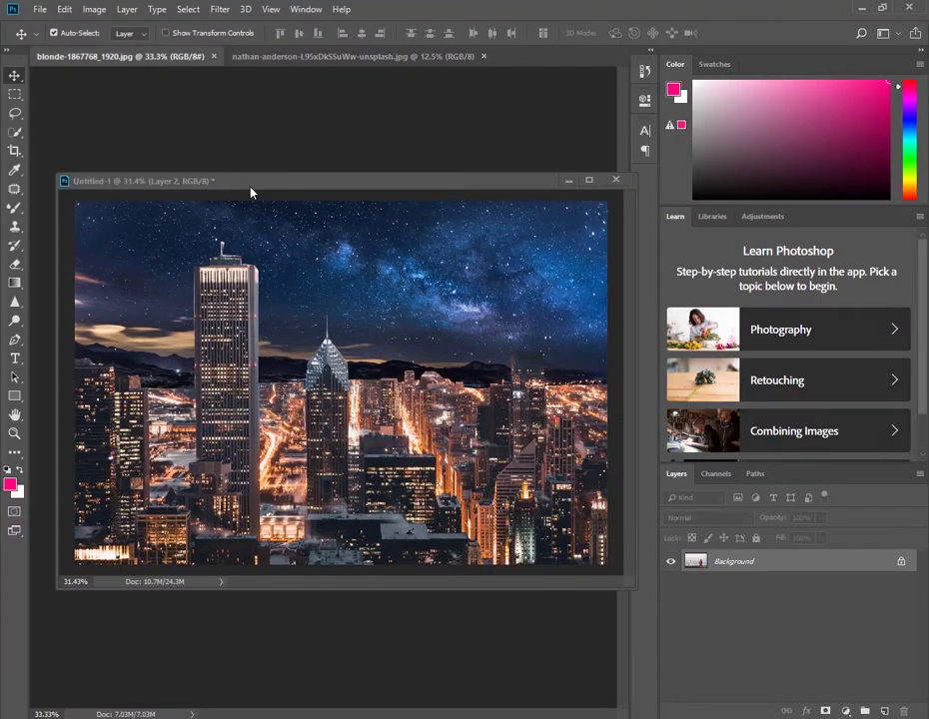
{"action": "left_click_drag", "start_coordinate": [250, 191], "coordinate": [297, 305]}
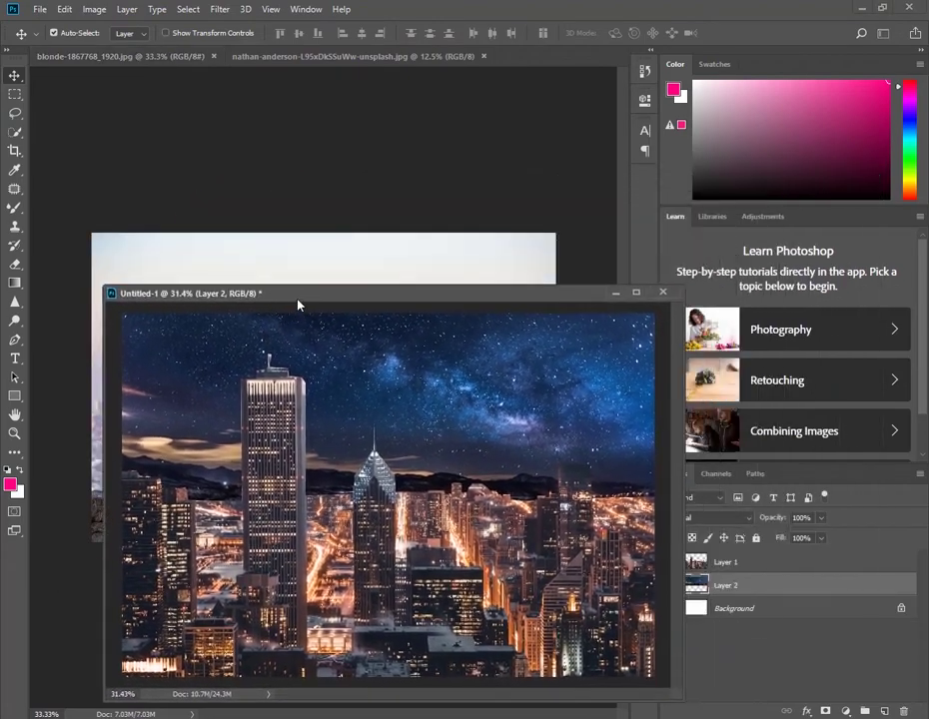
{"action": "left_click_drag", "start_coordinate": [297, 305], "coordinate": [524, 60]}
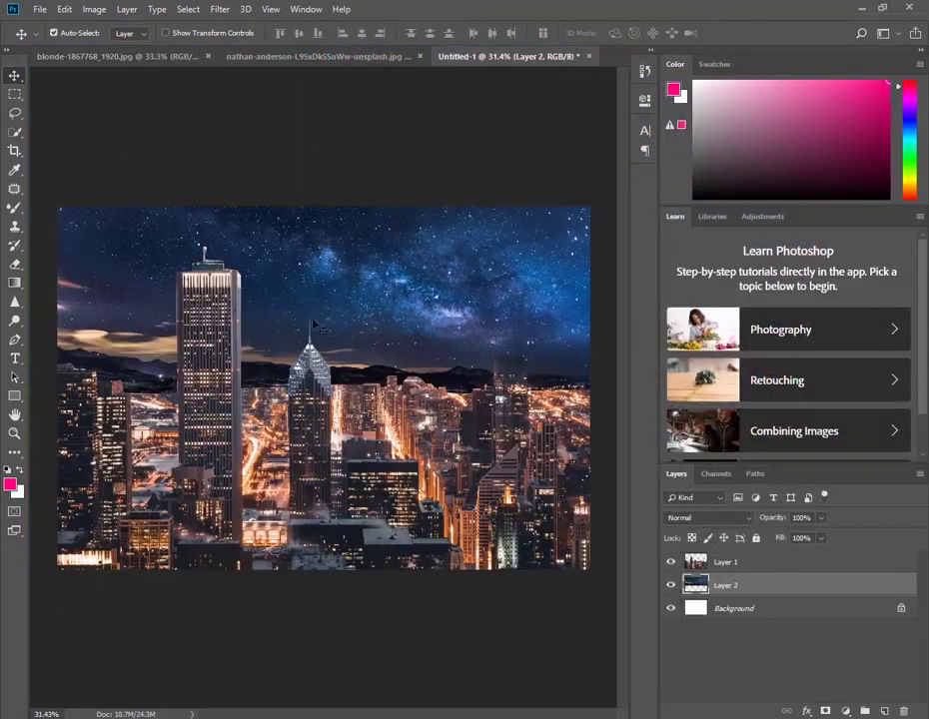
{"action": "left_click", "coordinate": [95, 56]}
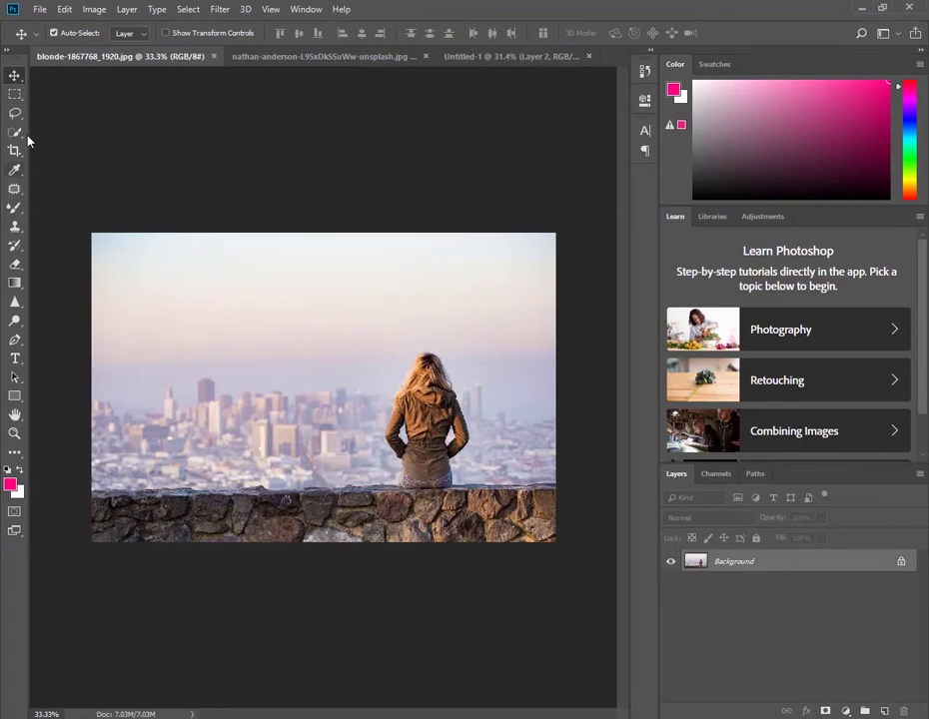
Step: Start a Pen path at the wall's left end and along the wall top
{"action": "left_click", "coordinate": [16, 339]}
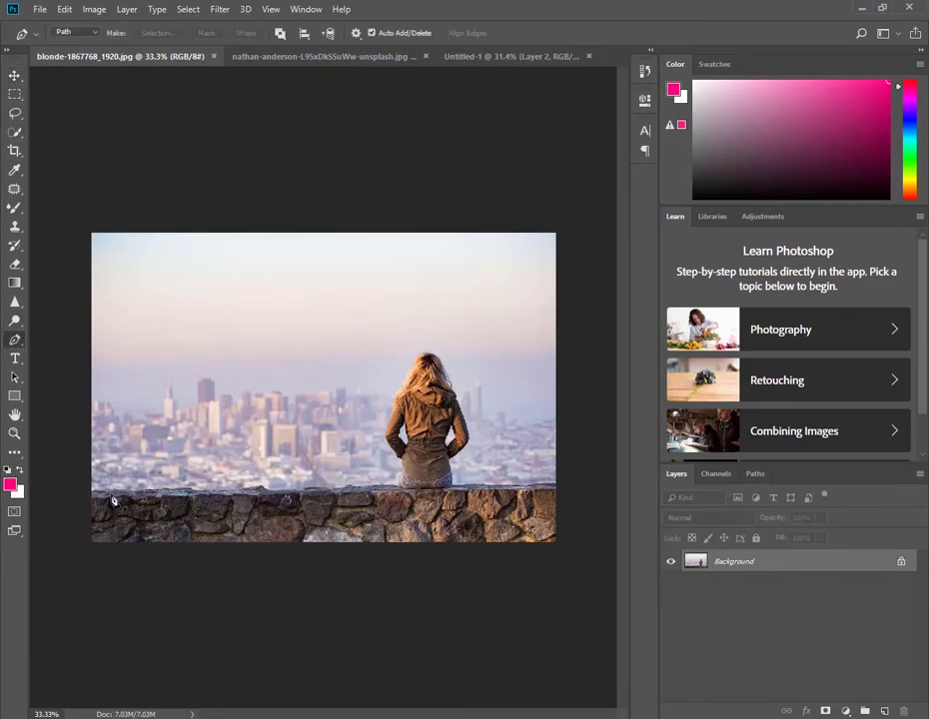
{"action": "scroll", "coordinate": [99, 502], "scroll_direction": "up", "scroll_amount": 3}
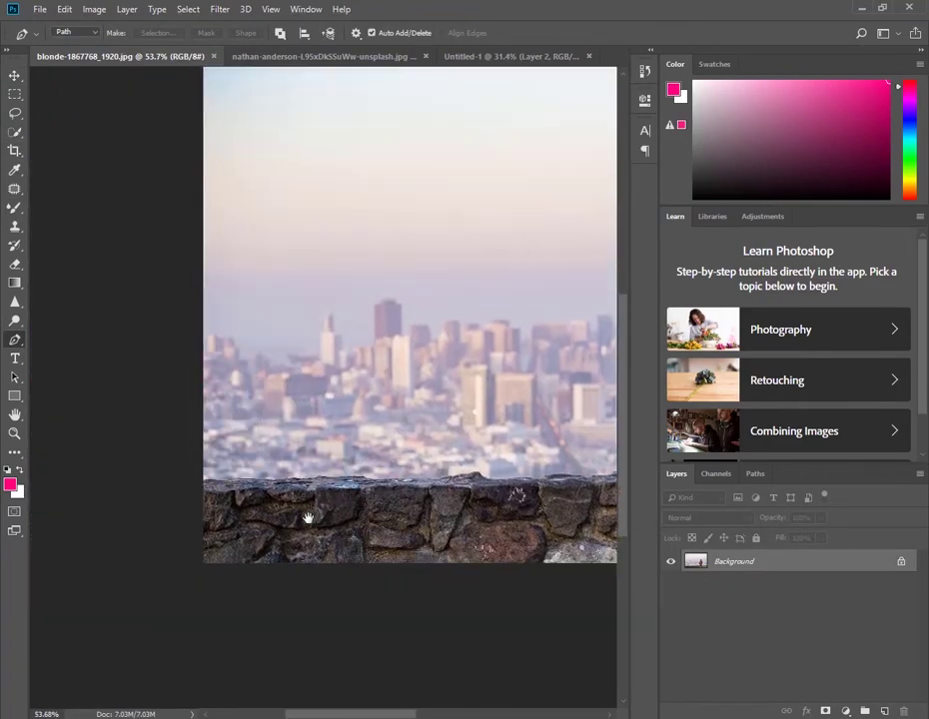
{"action": "left_click_drag", "start_coordinate": [135, 561], "coordinate": [197, 535]}
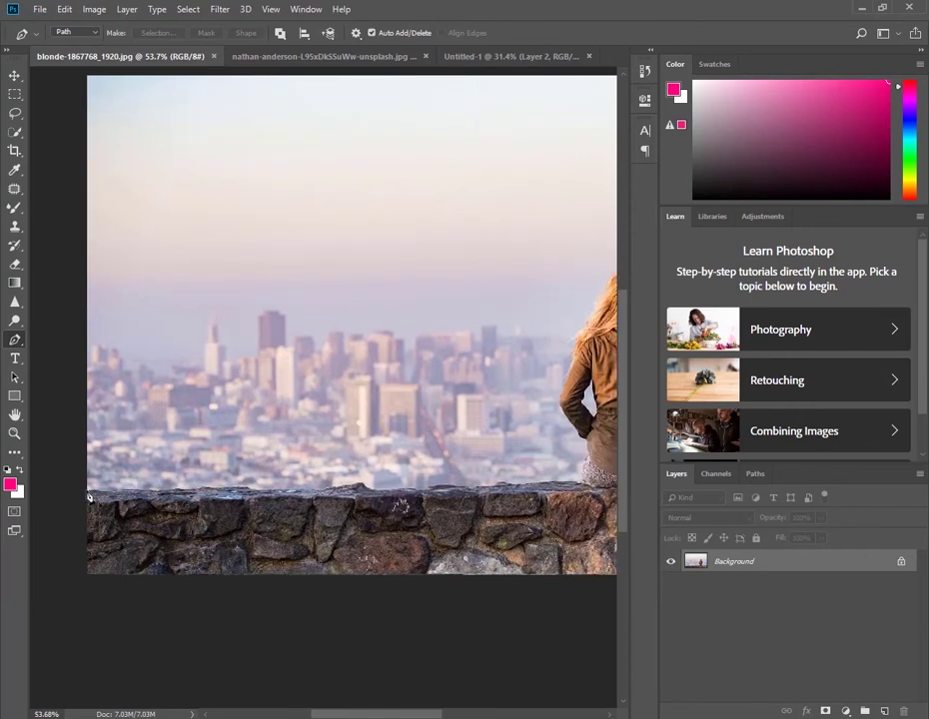
{"action": "left_click", "coordinate": [89, 492]}
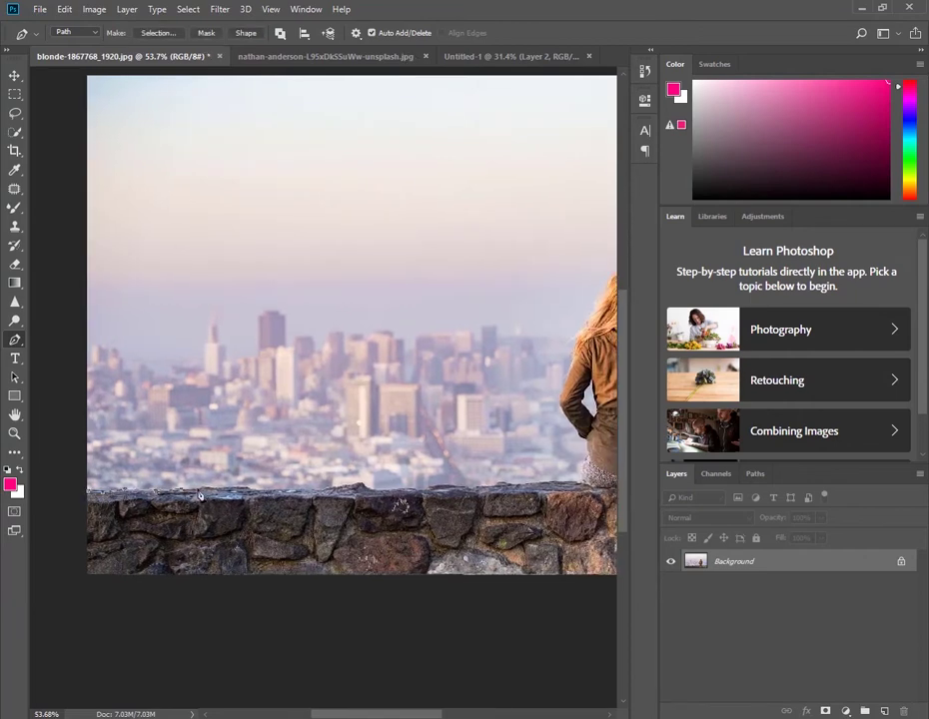
{"action": "left_click", "coordinate": [230, 493]}
{"action": "scroll", "coordinate": [414, 493], "scroll_direction": "down", "scroll_amount": 2}
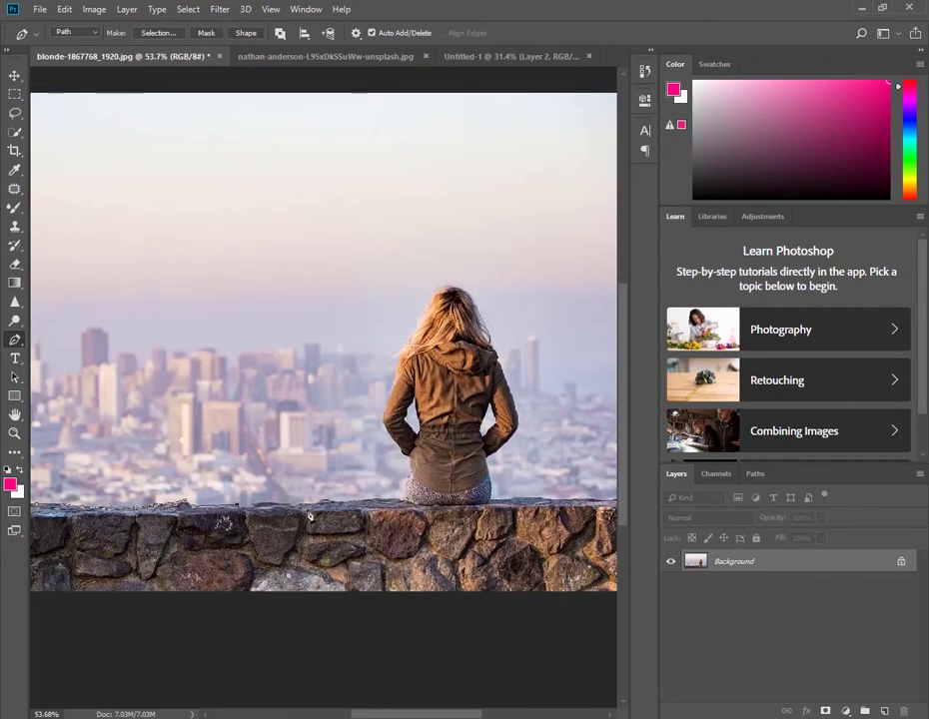
{"action": "scroll", "coordinate": [329, 502], "scroll_direction": "up", "scroll_amount": 5}
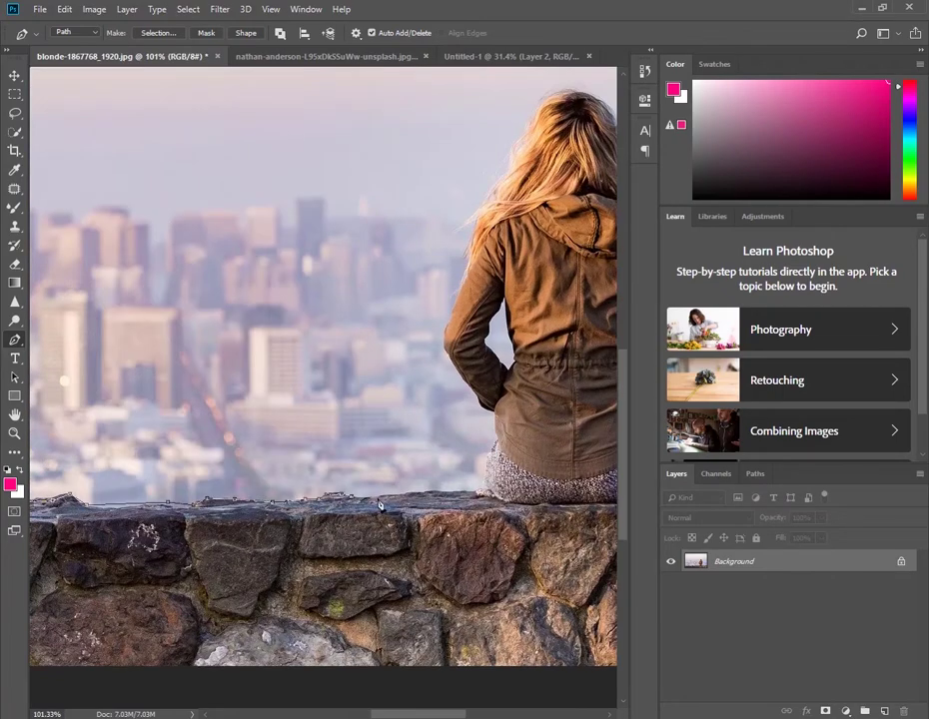
{"action": "scroll", "coordinate": [335, 524], "scroll_direction": "up", "scroll_amount": 3}
{"action": "scroll", "coordinate": [337, 529], "scroll_direction": "up", "scroll_amount": 2}
Step: Trace the path up the sweater and jacket edges and along the left shoulder
{"action": "left_click", "coordinate": [347, 512]}
{"action": "left_click", "coordinate": [345, 485]}
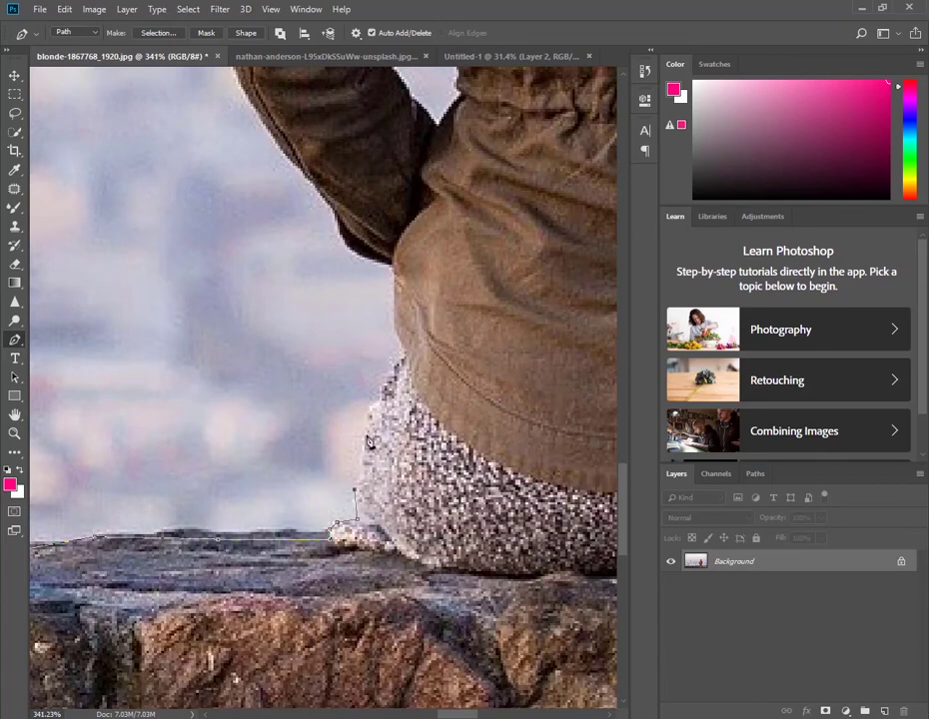
{"action": "left_click", "coordinate": [354, 420]}
{"action": "left_click", "coordinate": [372, 383]}
{"action": "left_click", "coordinate": [394, 347]}
{"action": "scroll", "coordinate": [394, 347], "scroll_direction": "up", "scroll_amount": 2}
{"action": "left_click", "coordinate": [387, 220]}
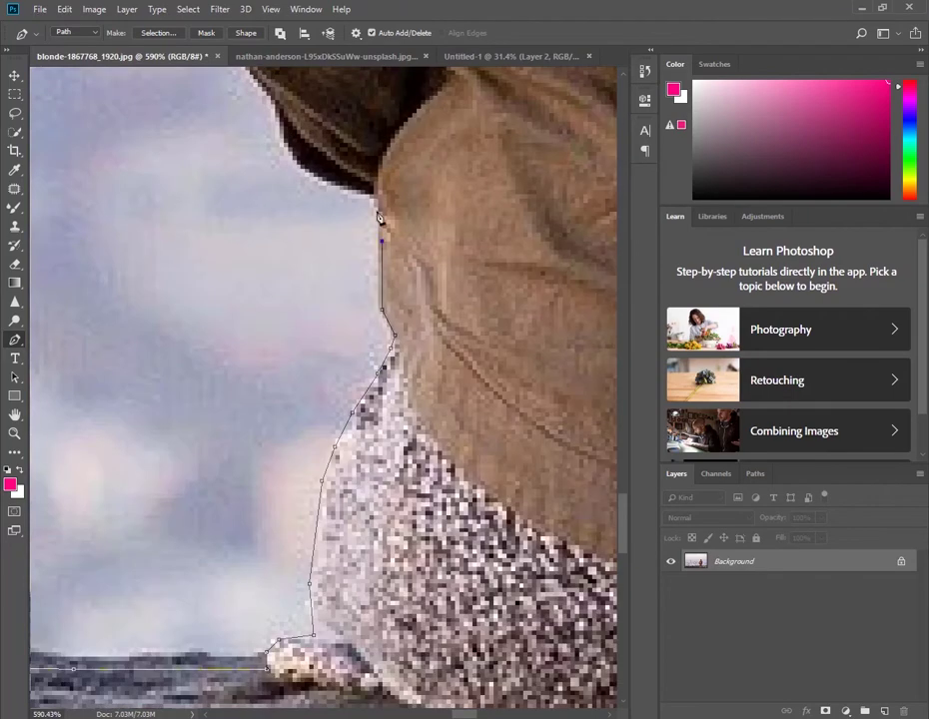
{"action": "left_click", "coordinate": [324, 180]}
{"action": "left_click_drag", "start_coordinate": [322, 183], "coordinate": [322, 325]}
{"action": "left_click_drag", "start_coordinate": [300, 250], "coordinate": [395, 431]}
{"action": "left_click", "coordinate": [329, 344]}
{"action": "left_click", "coordinate": [220, 190]}
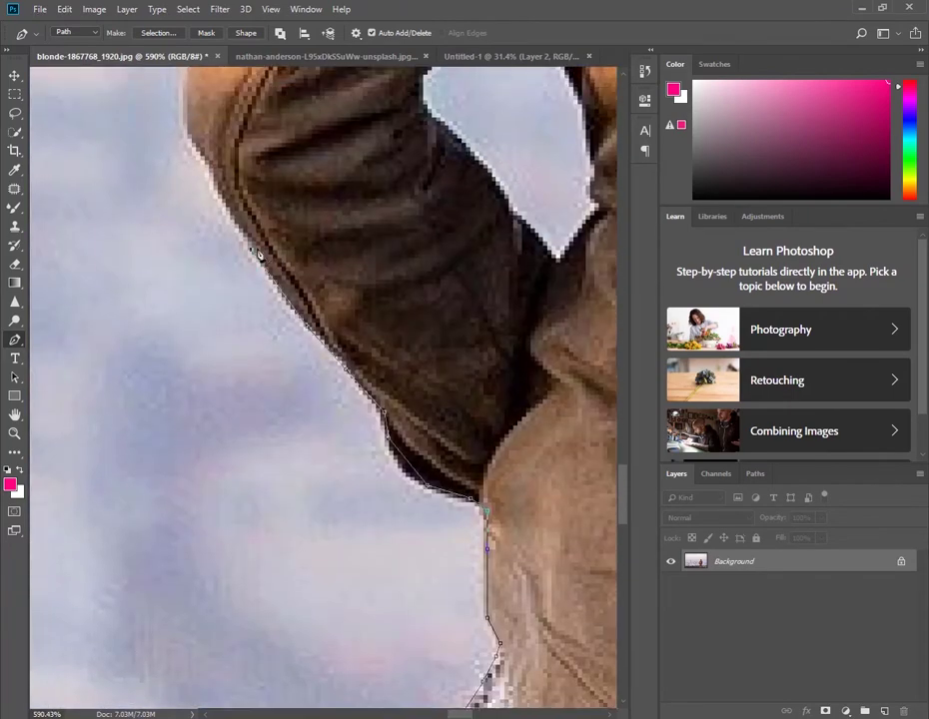
{"action": "left_click", "coordinate": [189, 105]}
{"action": "scroll", "coordinate": [149, 109], "scroll_direction": "up", "scroll_amount": 3}
{"action": "left_click", "coordinate": [192, 211]}
{"action": "left_click_drag", "start_coordinate": [207, 195], "coordinate": [220, 439]}
{"action": "left_click", "coordinate": [211, 318]}
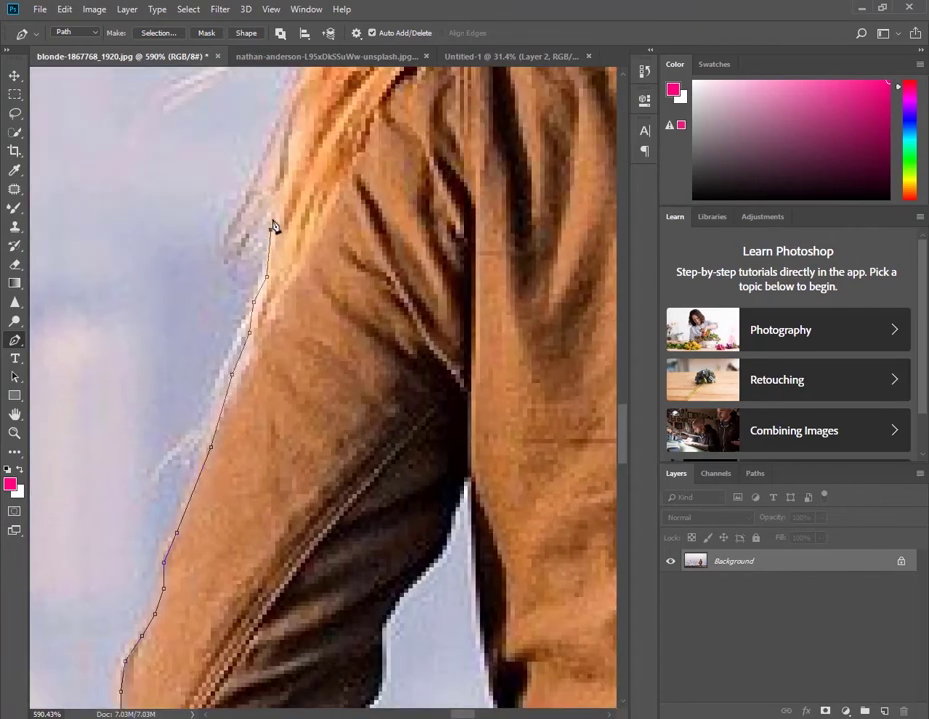
{"action": "left_click", "coordinate": [213, 327]}
{"action": "left_click", "coordinate": [232, 277]}
{"action": "left_click", "coordinate": [259, 221]}
{"action": "scroll", "coordinate": [233, 330], "scroll_direction": "up", "scroll_amount": 3}
Step: Trace around the stray hair strand, across the top and down the right side of the hair
{"action": "left_click", "coordinate": [231, 312]}
{"action": "left_click", "coordinate": [243, 273]}
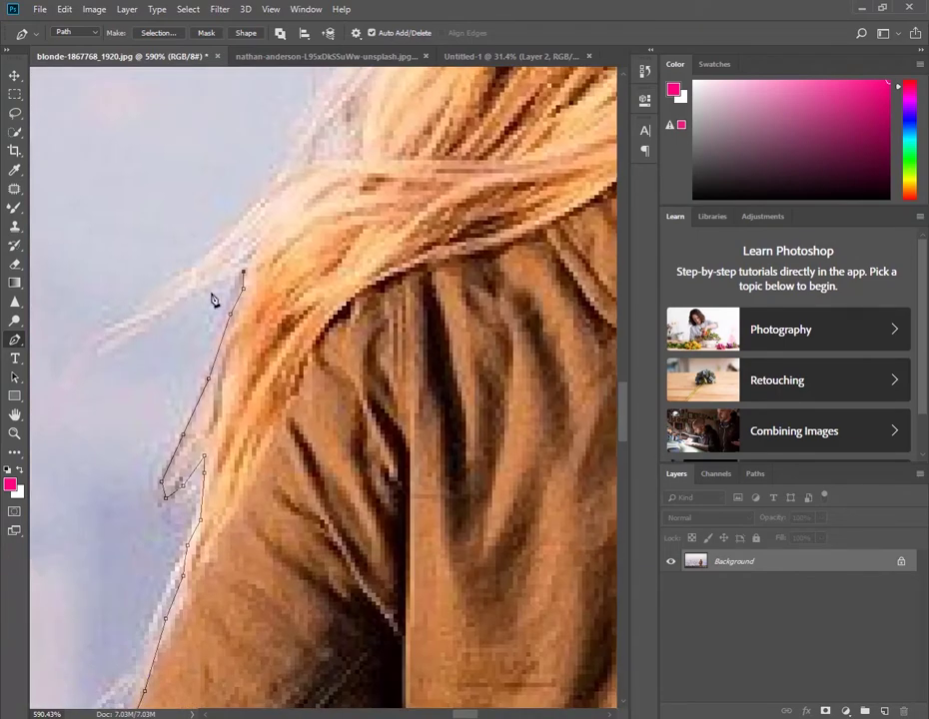
{"action": "left_click", "coordinate": [178, 306]}
{"action": "left_click", "coordinate": [103, 351]}
{"action": "left_click", "coordinate": [149, 297]}
{"action": "left_click", "coordinate": [220, 246]}
{"action": "scroll", "coordinate": [236, 232], "scroll_direction": "down", "scroll_amount": 2}
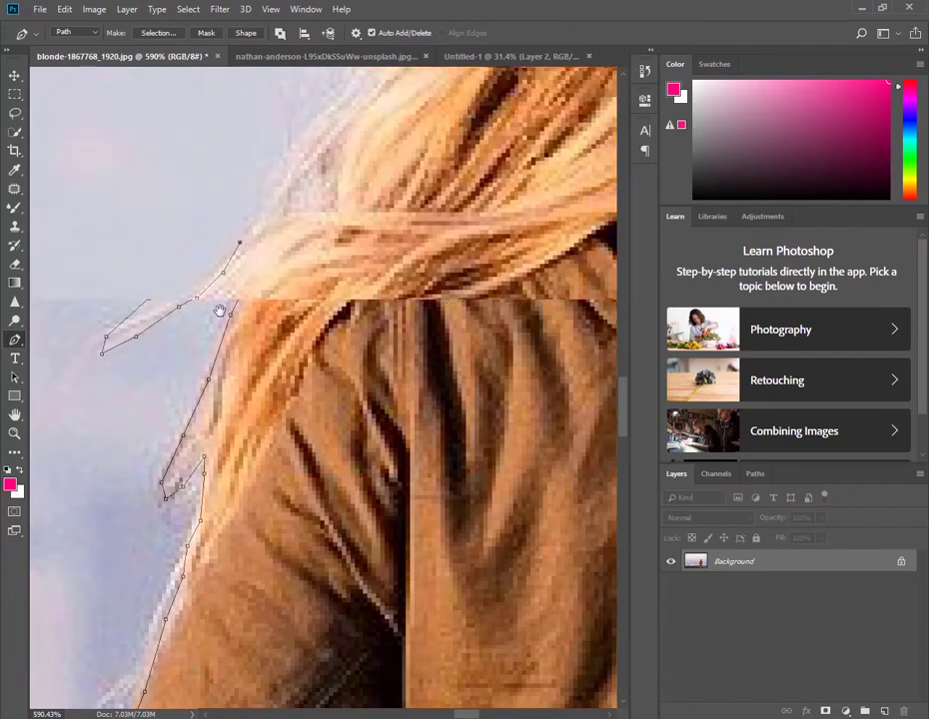
{"action": "scroll", "coordinate": [217, 310], "scroll_direction": "down", "scroll_amount": 2}
{"action": "scroll", "coordinate": [263, 371], "scroll_direction": "down", "scroll_amount": 1}
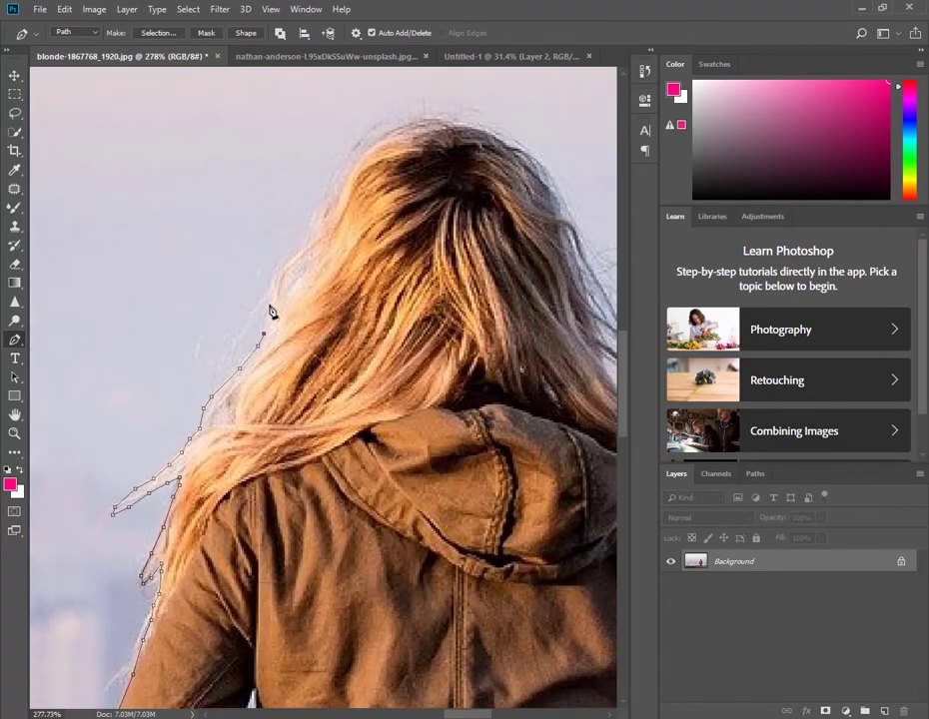
{"action": "left_click", "coordinate": [287, 260]}
{"action": "left_click", "coordinate": [304, 241]}
{"action": "left_click", "coordinate": [315, 212]}
{"action": "left_click", "coordinate": [337, 162]}
{"action": "left_click", "coordinate": [373, 142]}
{"action": "left_click", "coordinate": [398, 125]}
{"action": "left_click", "coordinate": [420, 118]}
{"action": "left_click", "coordinate": [496, 147]}
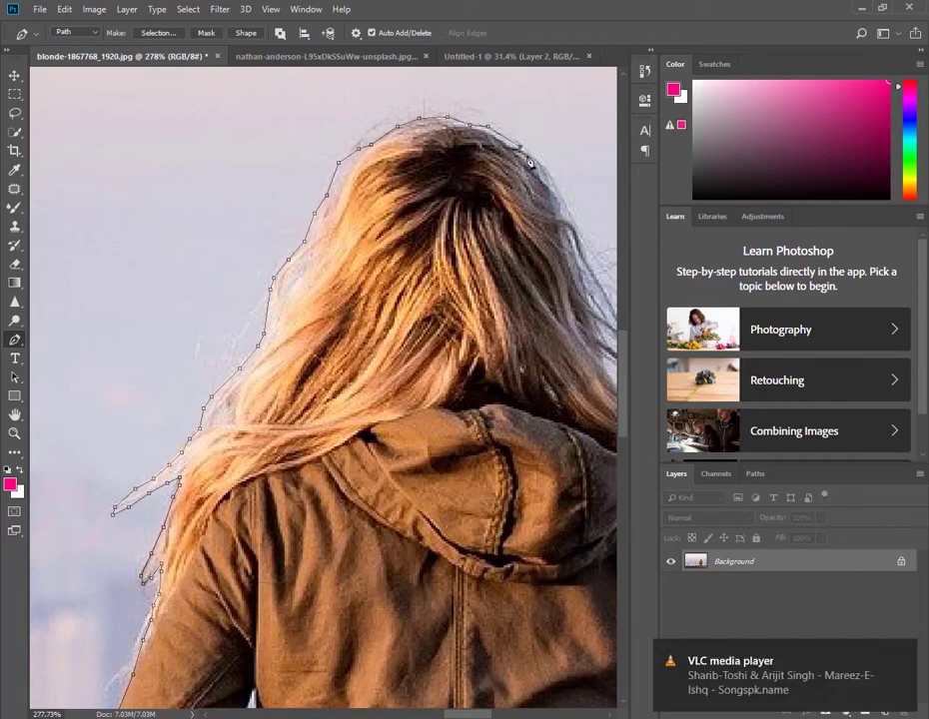
{"action": "left_click", "coordinate": [529, 181]}
{"action": "left_click", "coordinate": [542, 209]}
Step: Trace the hair edge down to the shoulder, then down the jacket arm to the hand
{"action": "left_click_drag", "start_coordinate": [572, 275], "coordinate": [433, 257]}
{"action": "left_click", "coordinate": [432, 257]}
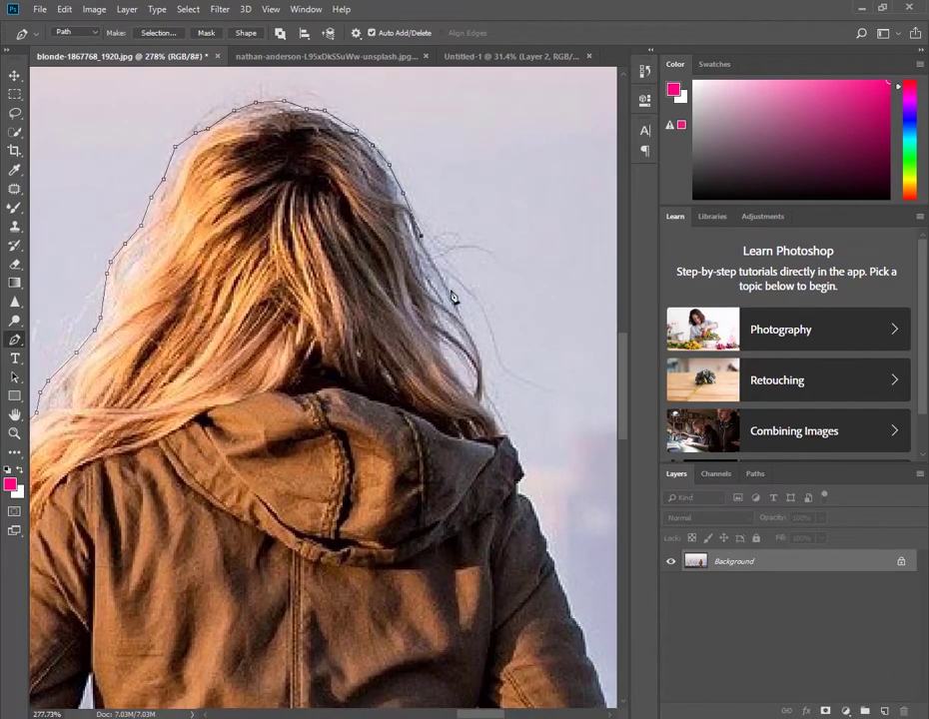
{"action": "left_click", "coordinate": [453, 289]}
{"action": "left_click", "coordinate": [471, 330]}
{"action": "left_click", "coordinate": [483, 363]}
{"action": "left_click", "coordinate": [496, 404]}
{"action": "left_click", "coordinate": [507, 437]}
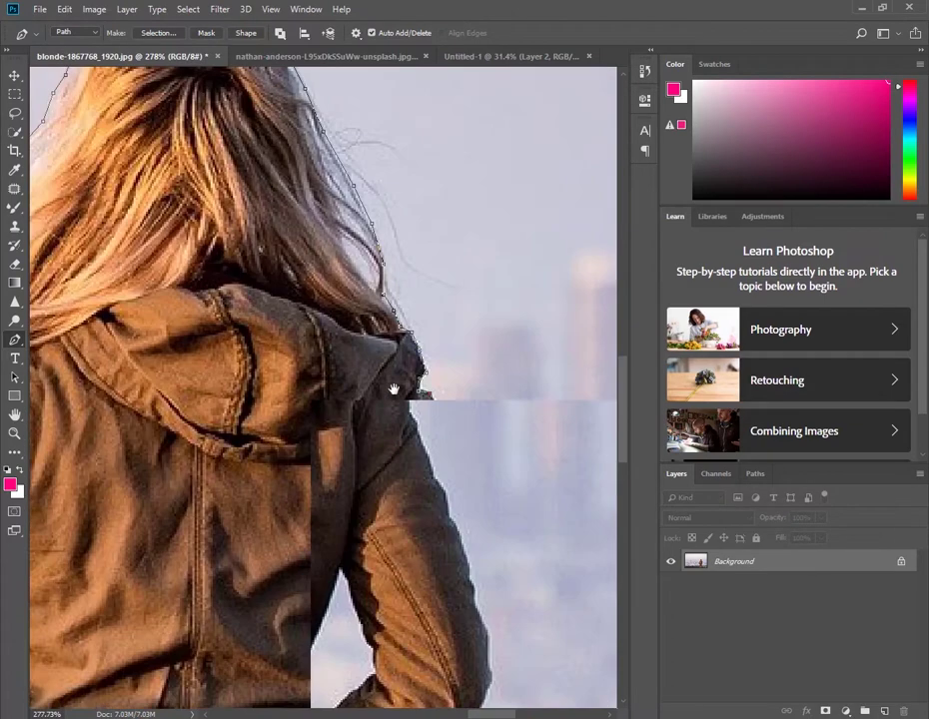
{"action": "left_click_drag", "start_coordinate": [541, 526], "coordinate": [392, 352]}
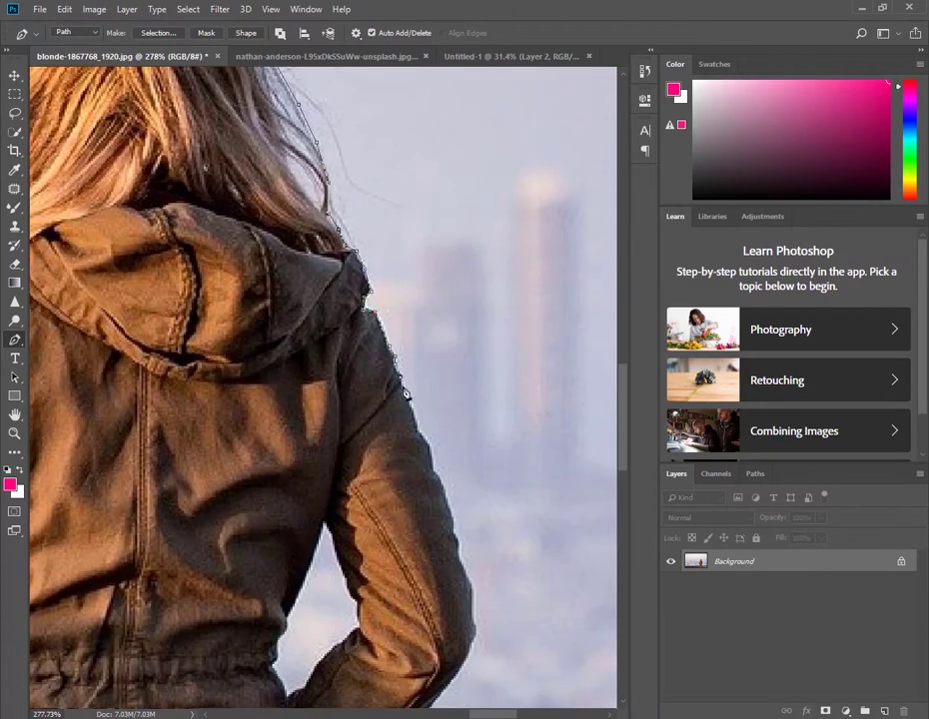
{"action": "left_click", "coordinate": [417, 421]}
{"action": "left_click", "coordinate": [429, 449]}
{"action": "left_click", "coordinate": [443, 482]}
{"action": "left_click_drag", "start_coordinate": [448, 506], "coordinate": [404, 331]}
{"action": "left_click", "coordinate": [404, 334]}
{"action": "left_click", "coordinate": [411, 378]}
{"action": "left_click", "coordinate": [421, 427]}
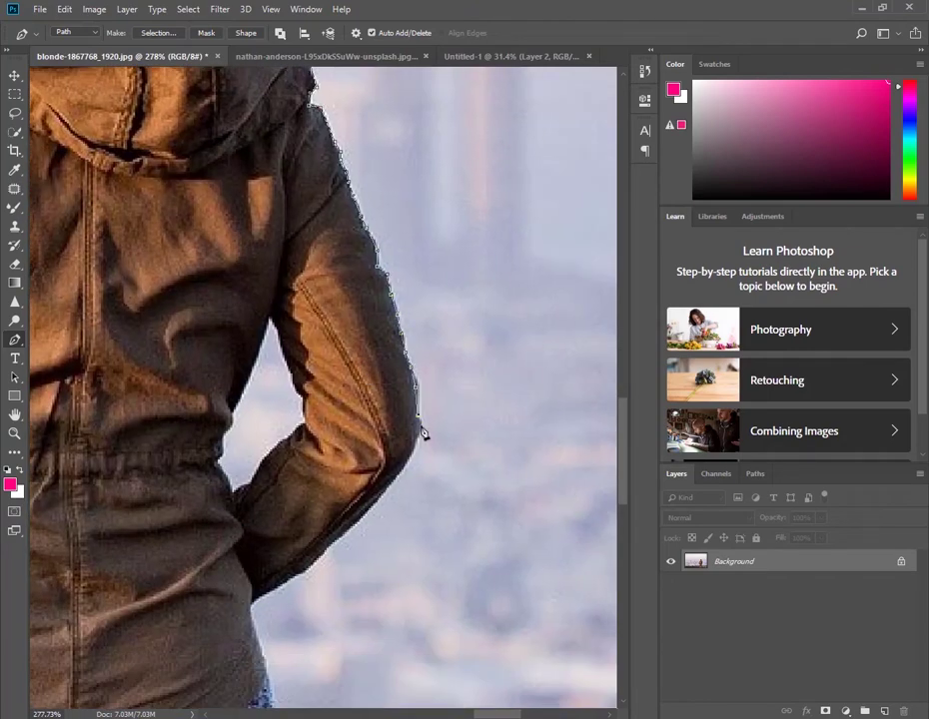
{"action": "left_click", "coordinate": [400, 490]}
{"action": "left_click", "coordinate": [376, 512]}
{"action": "left_click", "coordinate": [346, 542]}
{"action": "left_click", "coordinate": [325, 557]}
{"action": "left_click", "coordinate": [257, 599]}
Step: Trace along the stone ledge top, around below the wall, and close the path
{"action": "left_click_drag", "start_coordinate": [260, 647], "coordinate": [272, 390]}
{"action": "left_click", "coordinate": [277, 428]}
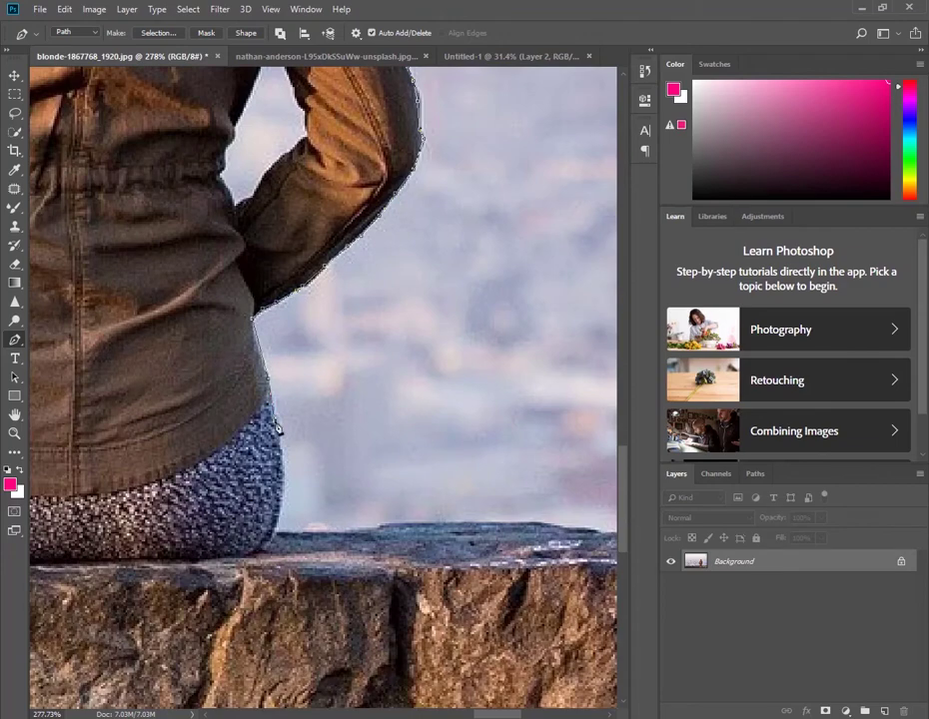
{"action": "left_click", "coordinate": [319, 528]}
{"action": "left_click", "coordinate": [379, 526]}
{"action": "left_click_drag", "start_coordinate": [398, 531], "coordinate": [224, 526]}
{"action": "left_click_drag", "start_coordinate": [435, 528], "coordinate": [213, 509]}
{"action": "left_click", "coordinate": [292, 512]}
{"action": "left_click", "coordinate": [356, 513]}
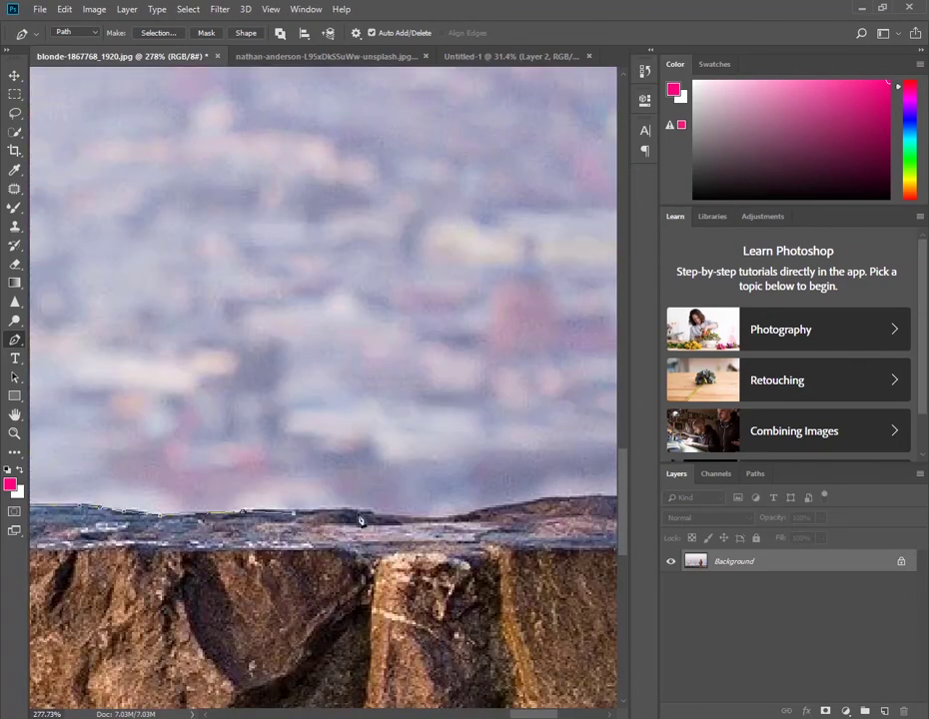
{"action": "left_click", "coordinate": [419, 518]}
{"action": "left_click", "coordinate": [471, 519]}
{"action": "left_click_drag", "start_coordinate": [471, 519], "coordinate": [281, 474]}
{"action": "left_click", "coordinate": [415, 478]}
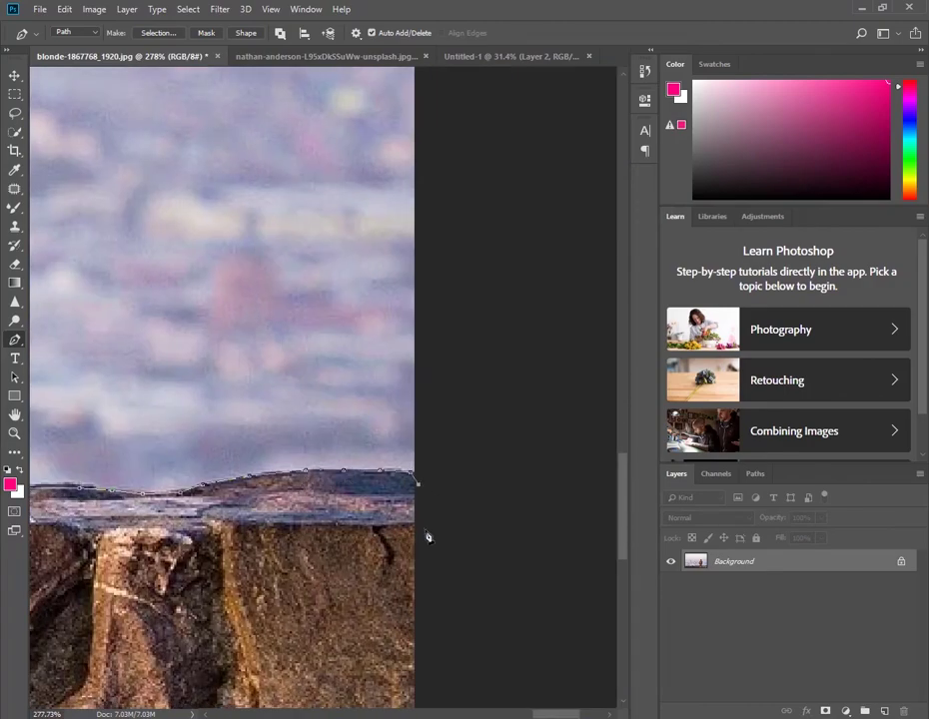
{"action": "left_click_drag", "start_coordinate": [428, 537], "coordinate": [495, 130]}
{"action": "left_click", "coordinate": [483, 640]}
{"action": "scroll", "coordinate": [483, 640], "scroll_direction": "down", "scroll_amount": 5}
{"action": "left_click_drag", "start_coordinate": [322, 397], "coordinate": [394, 436]}
{"action": "left_click", "coordinate": [466, 502]}
{"action": "left_click", "coordinate": [116, 530]}
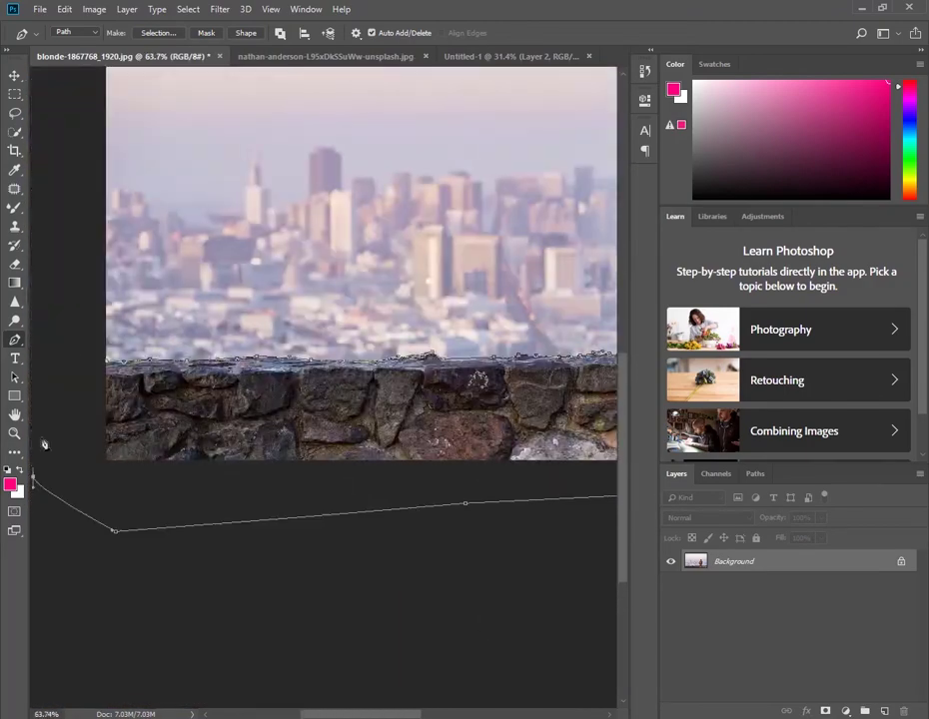
{"action": "left_click", "coordinate": [33, 477]}
{"action": "left_click", "coordinate": [75, 340]}
{"action": "left_click", "coordinate": [108, 364]}
Step: Convert the closed path into a selection with Make Selection
{"action": "right_click", "coordinate": [248, 395]}
{"action": "left_click", "coordinate": [310, 459]}
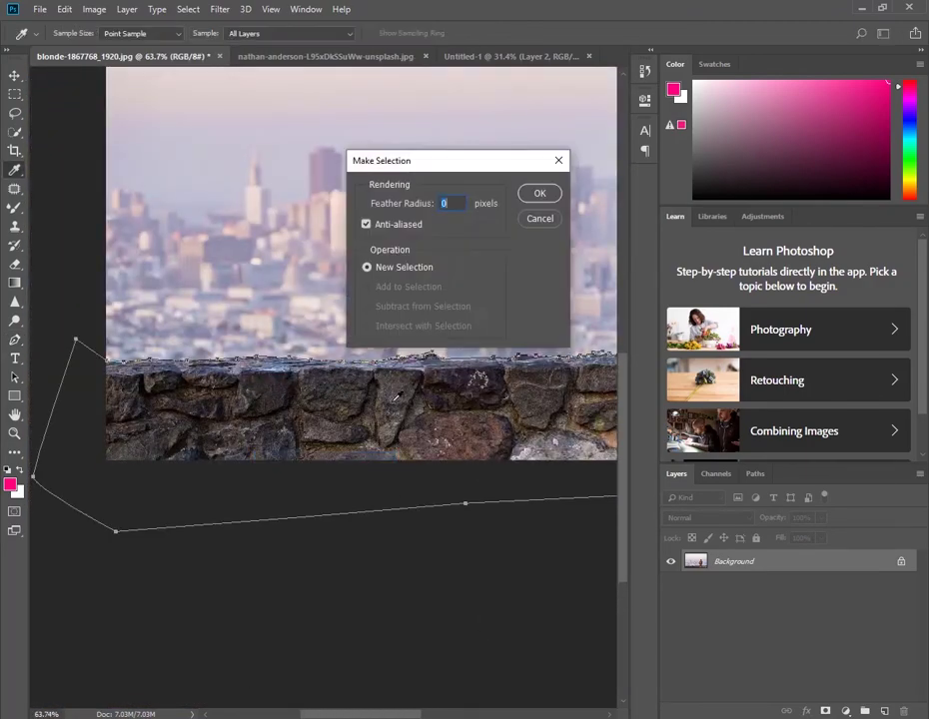
{"action": "left_click", "coordinate": [539, 192]}
Step: Move the woman-and-wall selection into Untitled-1 and stack Layer 3 above Layer 1
{"action": "scroll", "coordinate": [437, 331], "scroll_direction": "down", "scroll_amount": 2}
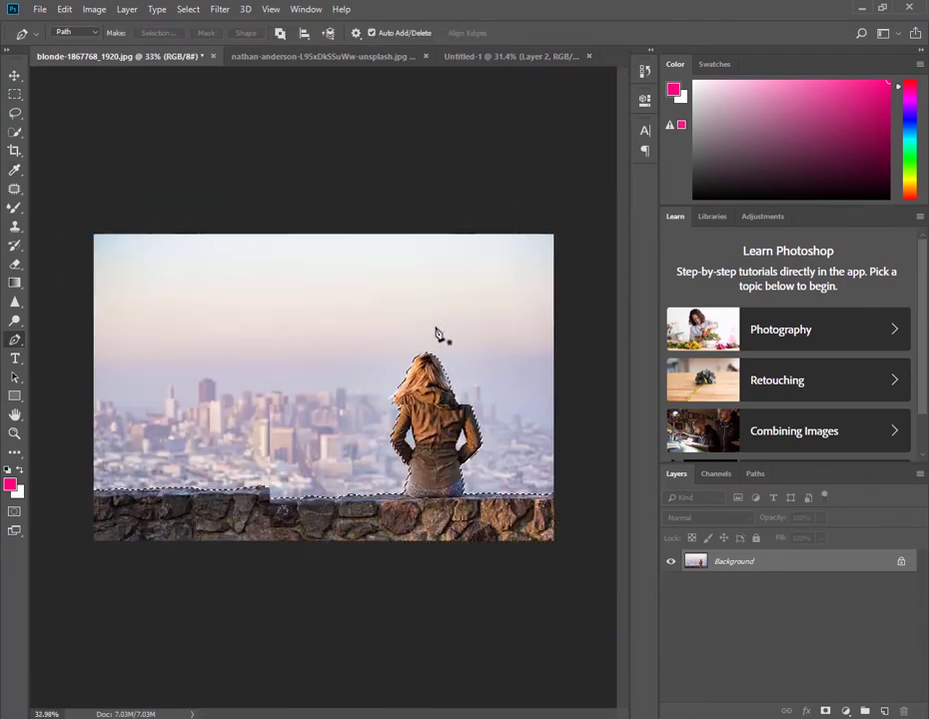
{"action": "scroll", "coordinate": [437, 332], "scroll_direction": "down", "scroll_amount": 1}
{"action": "left_click", "coordinate": [15, 75]}
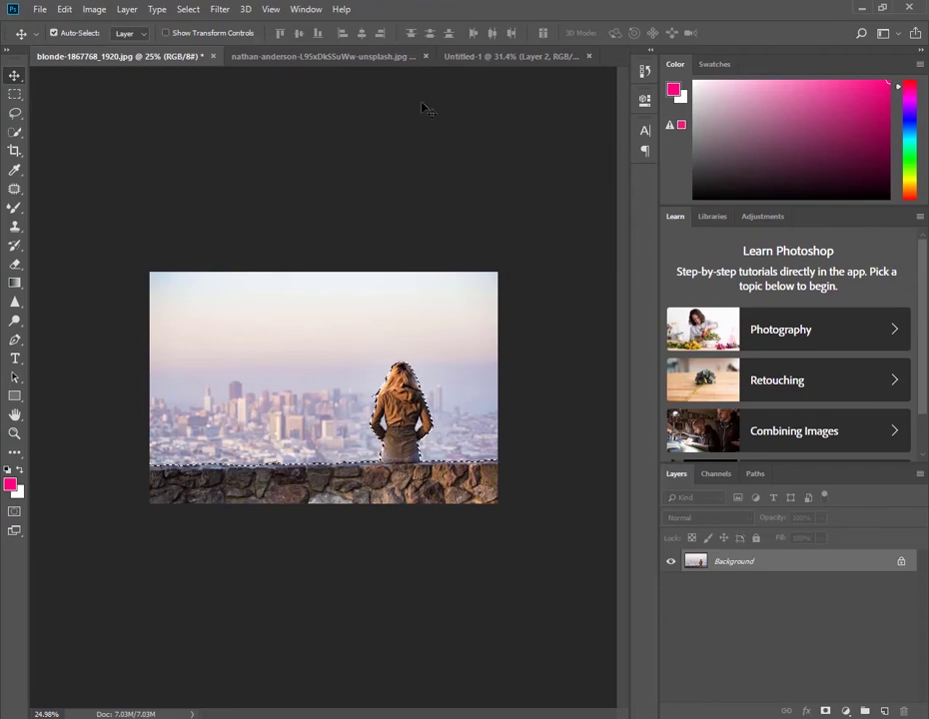
{"action": "mouse_move", "coordinate": [397, 474]}
{"action": "left_mouse_down"}
{"action": "mouse_move", "coordinate": [491, 60]}
{"action": "mouse_move", "coordinate": [369, 354]}
{"action": "left_mouse_up"}
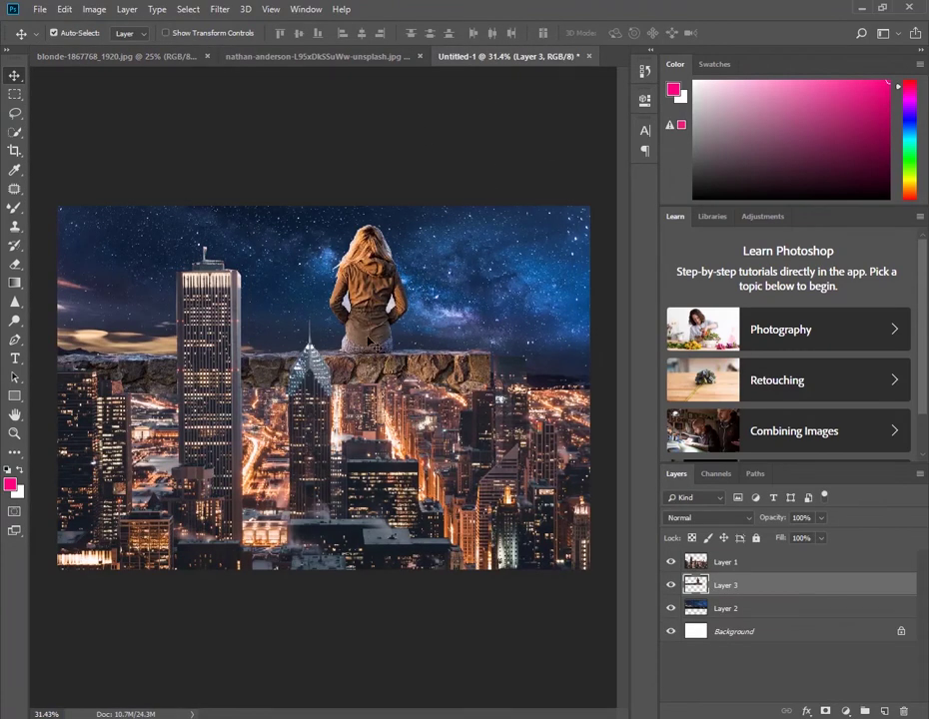
{"action": "left_click_drag", "start_coordinate": [349, 229], "coordinate": [410, 425]}
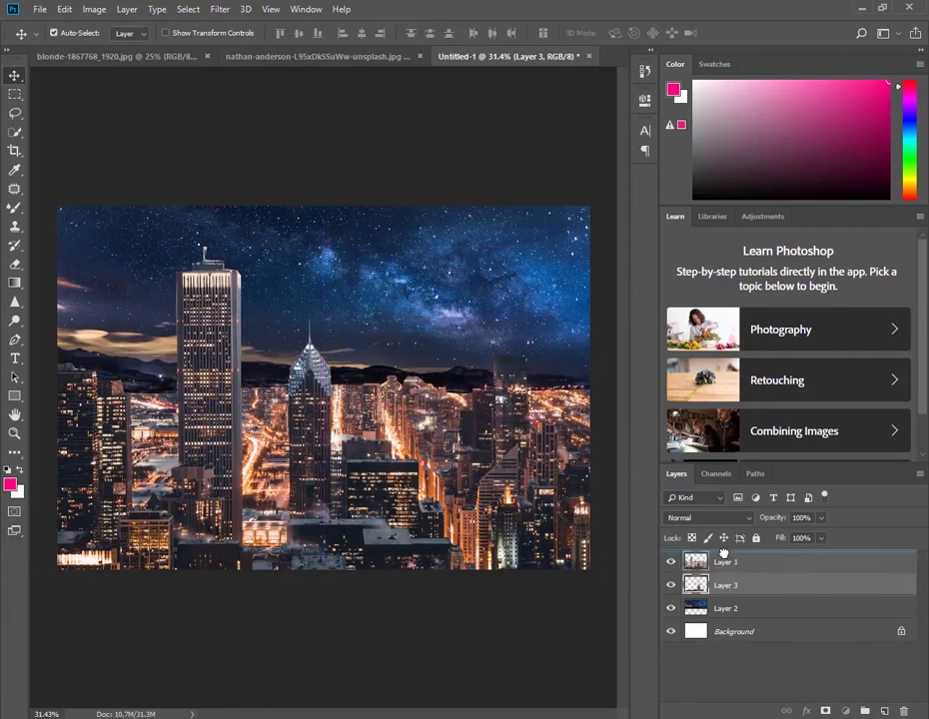
{"action": "key", "text": "ctrl+]"}
Step: Free-transform Layer 3 wider and taller so the wall spans the full canvas width
{"action": "left_click_drag", "start_coordinate": [358, 543], "coordinate": [340, 559]}
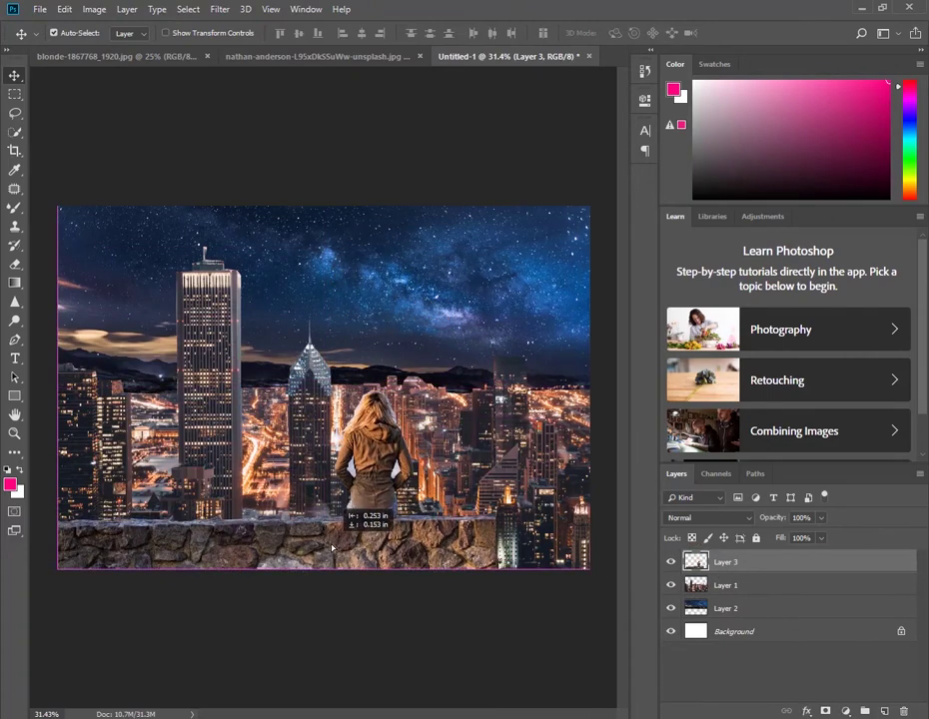
{"action": "key", "text": "ctrl+t"}
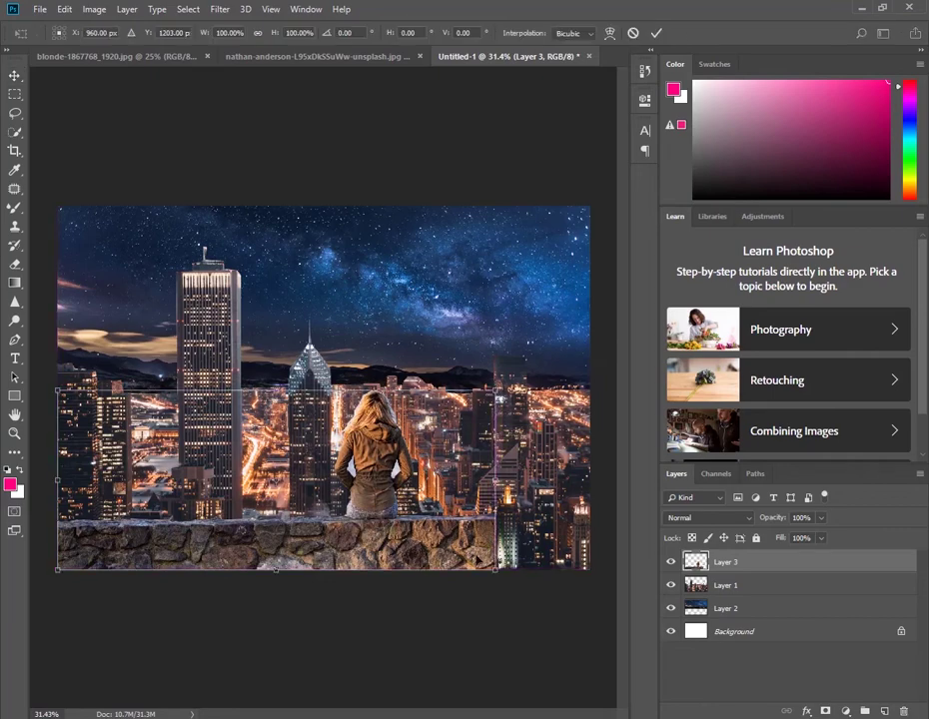
{"action": "mouse_move", "coordinate": [501, 576]}
{"action": "left_mouse_down"}
{"action": "mouse_move", "coordinate": [591, 580]}
{"action": "mouse_move", "coordinate": [591, 570]}
{"action": "left_mouse_up"}
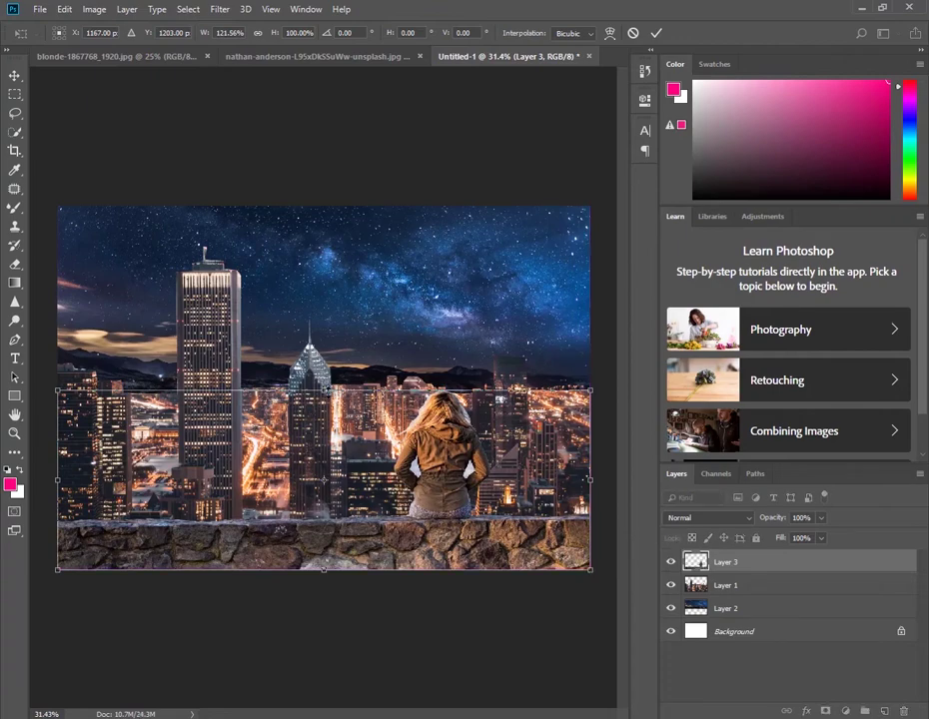
{"action": "left_click_drag", "start_coordinate": [323, 390], "coordinate": [323, 326]}
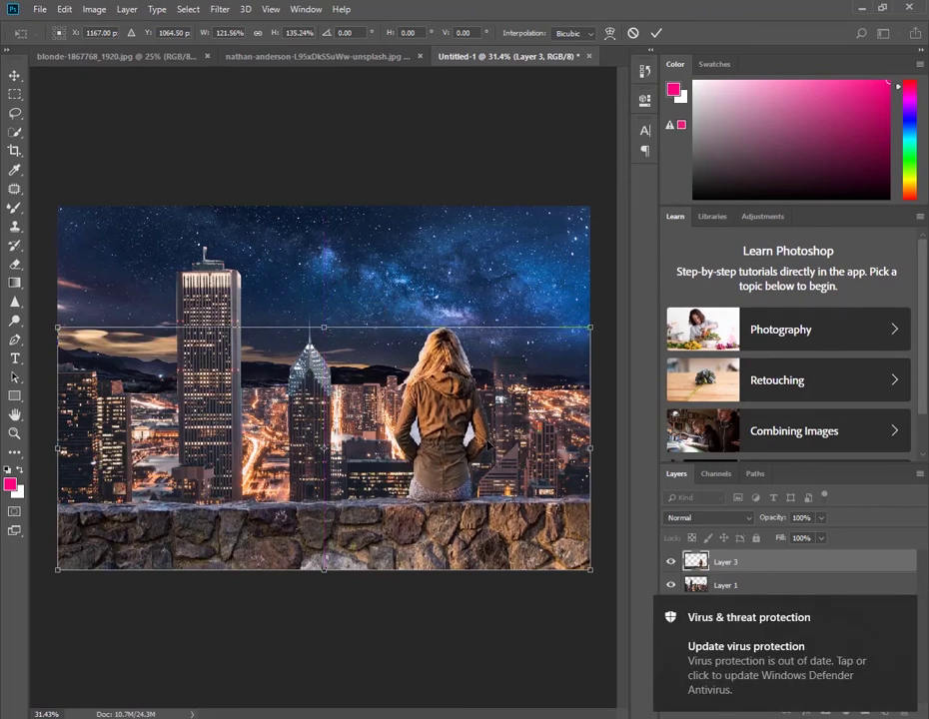
{"action": "key", "text": "Return"}
Step: Zoom in on the jacket and trace the sky gap's left edge with the Pen tool
{"action": "scroll", "coordinate": [484, 438], "scroll_direction": "up", "scroll_amount": 4}
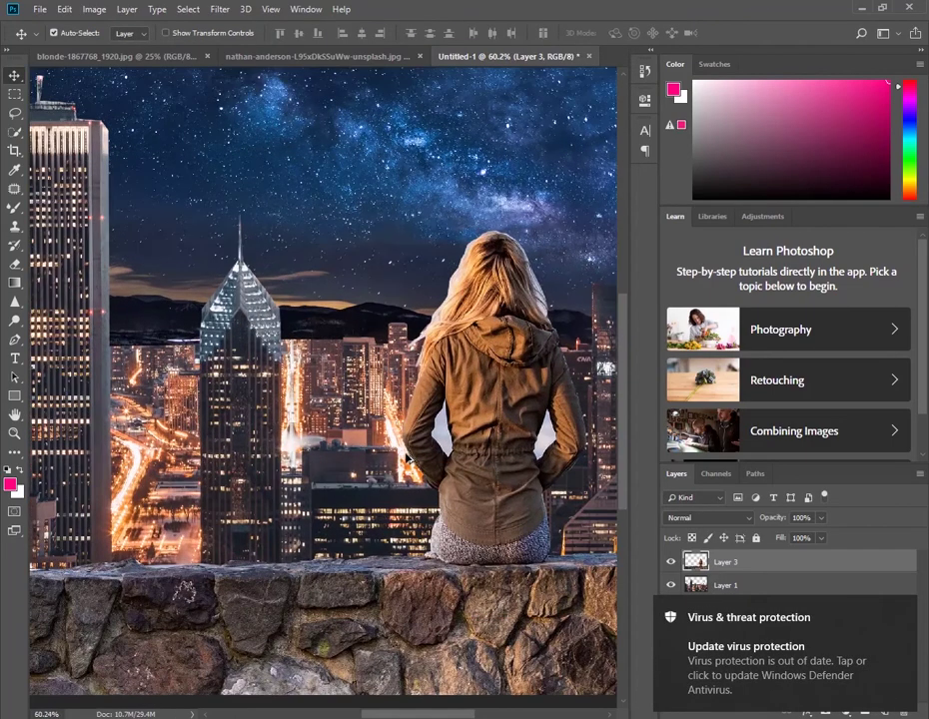
{"action": "scroll", "coordinate": [483, 437], "scroll_direction": "up", "scroll_amount": 4}
{"action": "scroll", "coordinate": [484, 437], "scroll_direction": "up", "scroll_amount": 4}
{"action": "scroll", "coordinate": [483, 438], "scroll_direction": "up", "scroll_amount": 3}
{"action": "left_click_drag", "start_coordinate": [483, 437], "coordinate": [249, 499]}
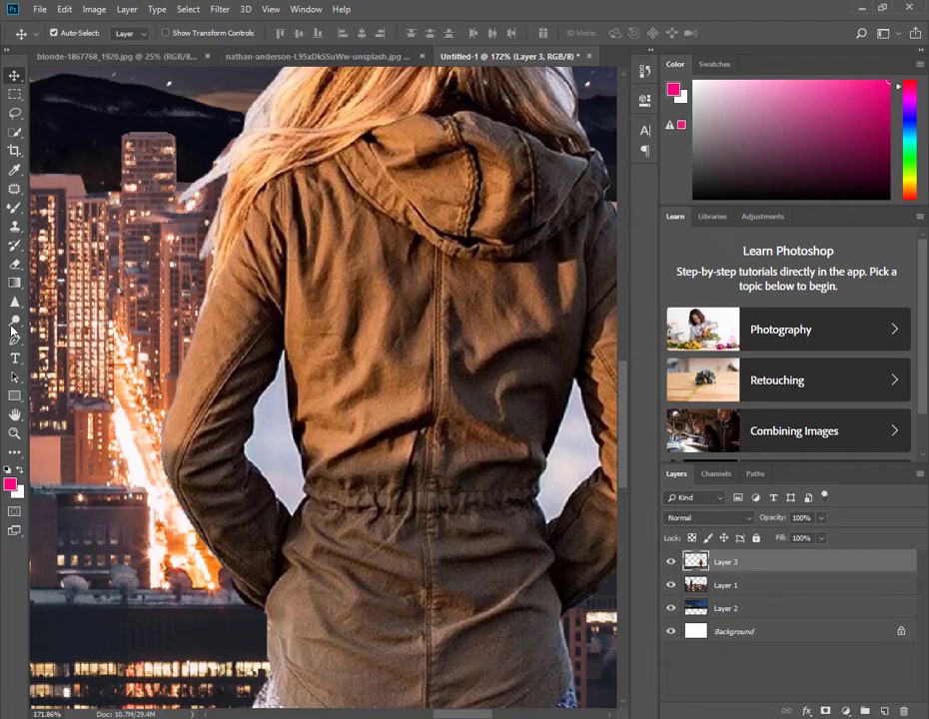
{"action": "left_click", "coordinate": [15, 339]}
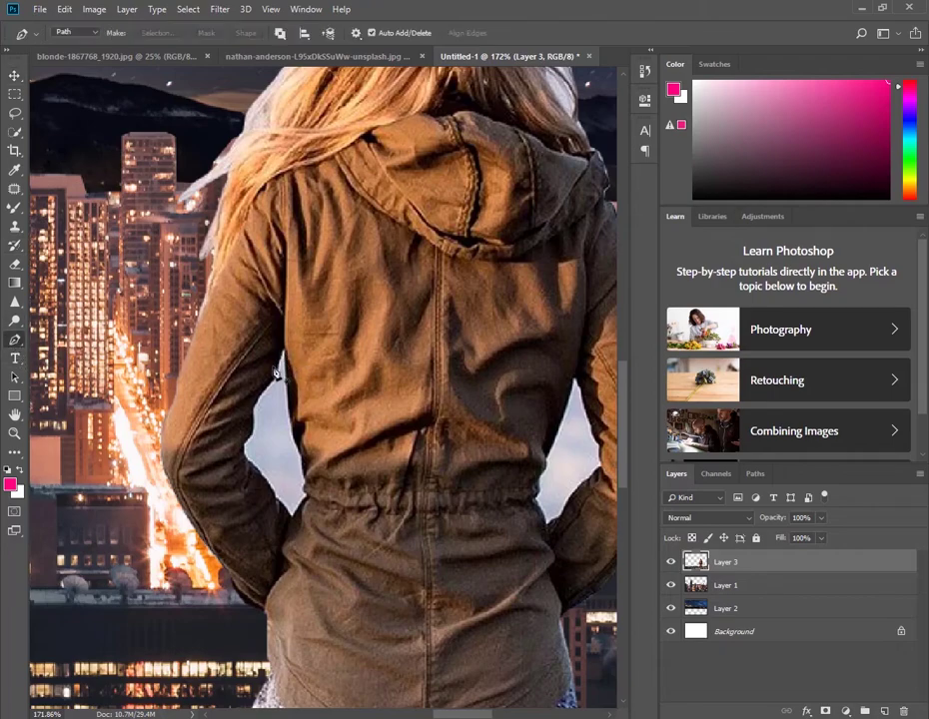
{"action": "scroll", "coordinate": [280, 377], "scroll_direction": "up", "scroll_amount": 3}
{"action": "scroll", "coordinate": [289, 319], "scroll_direction": "up", "scroll_amount": 3}
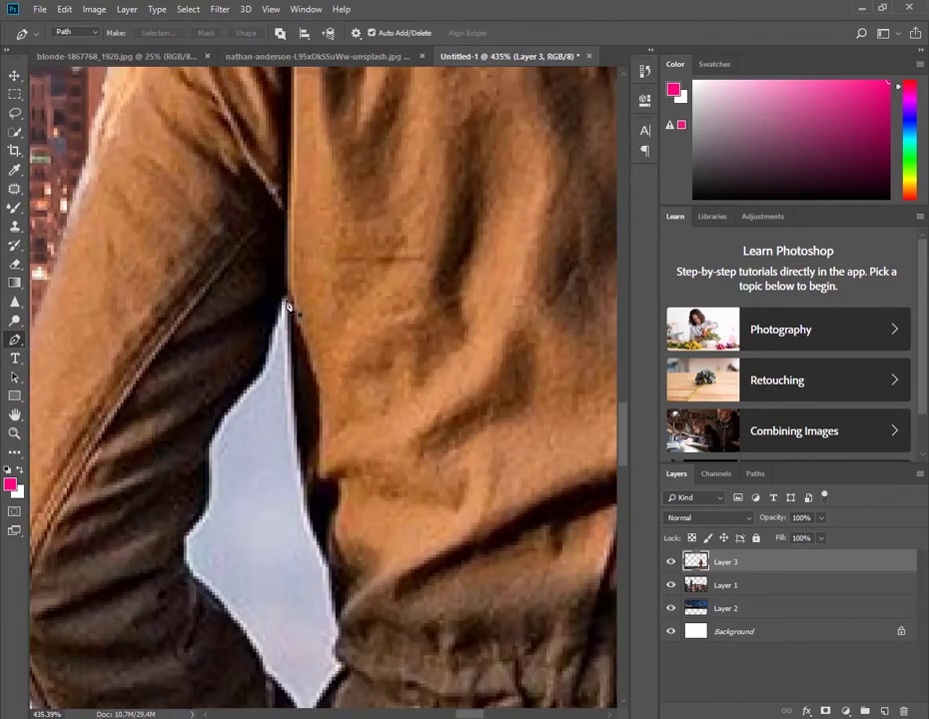
{"action": "left_click", "coordinate": [283, 305]}
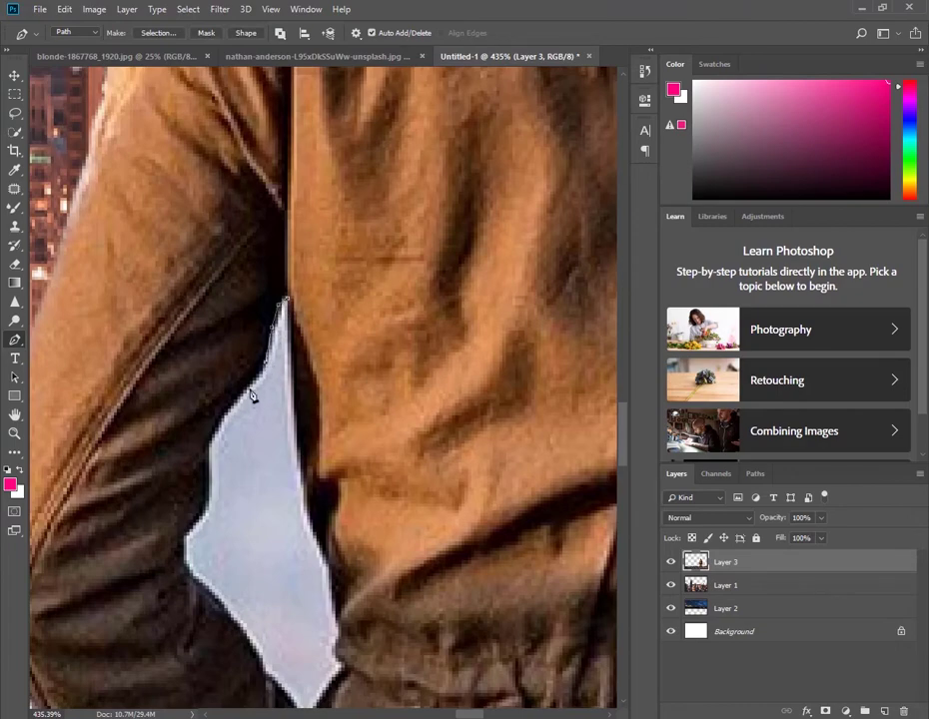
{"action": "left_click", "coordinate": [219, 427]}
{"action": "left_click", "coordinate": [208, 491]}
{"action": "left_click", "coordinate": [185, 533]}
{"action": "left_click", "coordinate": [218, 604]}
{"action": "left_click", "coordinate": [241, 632]}
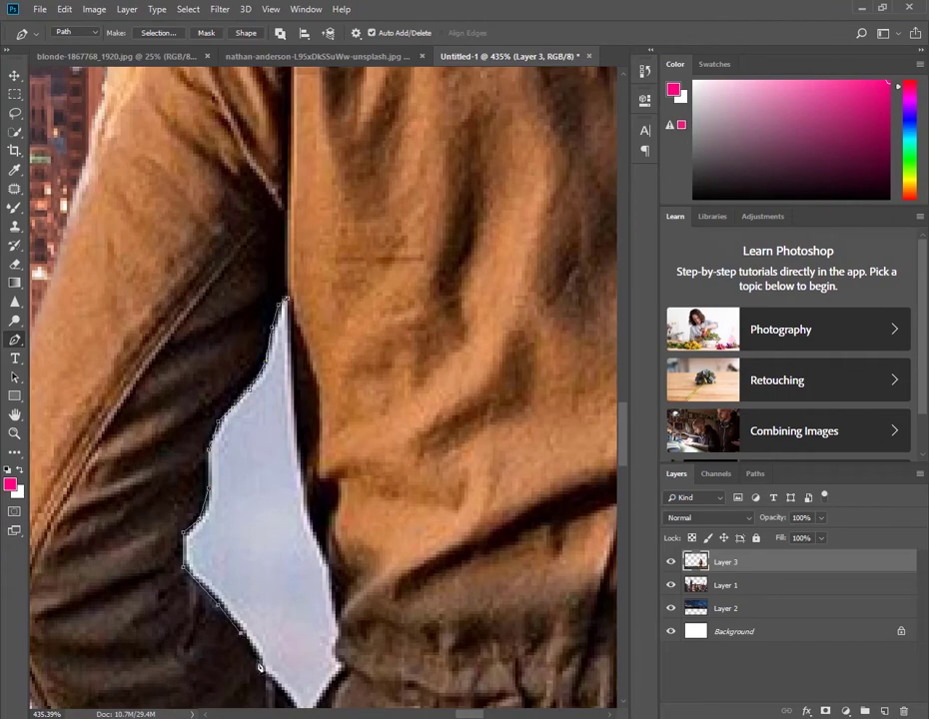
Step: Trace up the gap's right edge and close the path
{"action": "left_click_drag", "start_coordinate": [285, 689], "coordinate": [245, 552]}
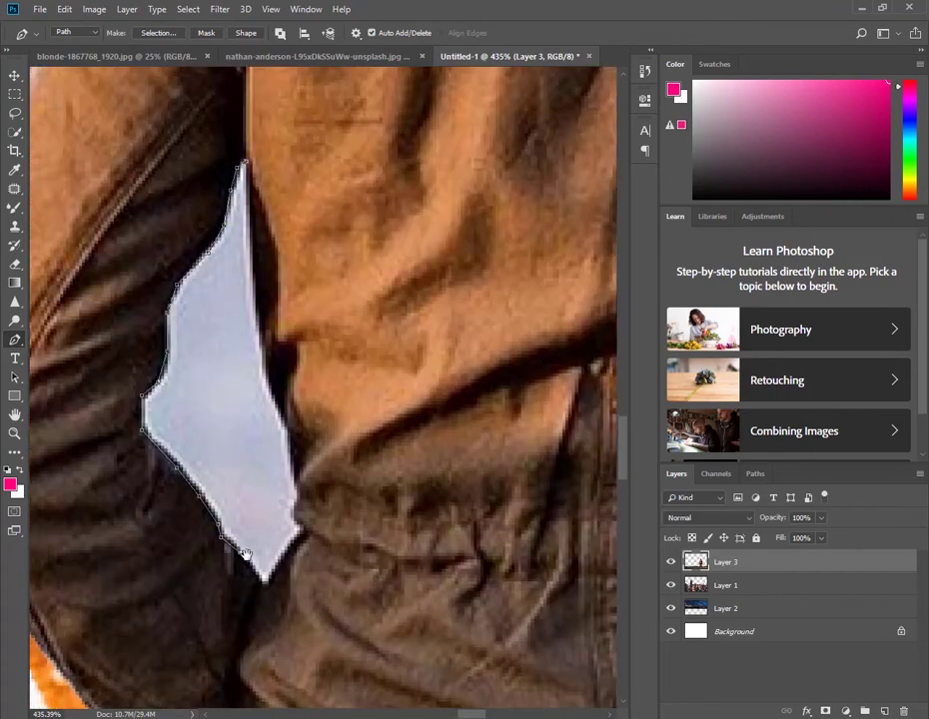
{"action": "left_click", "coordinate": [305, 533]}
{"action": "left_click", "coordinate": [265, 339]}
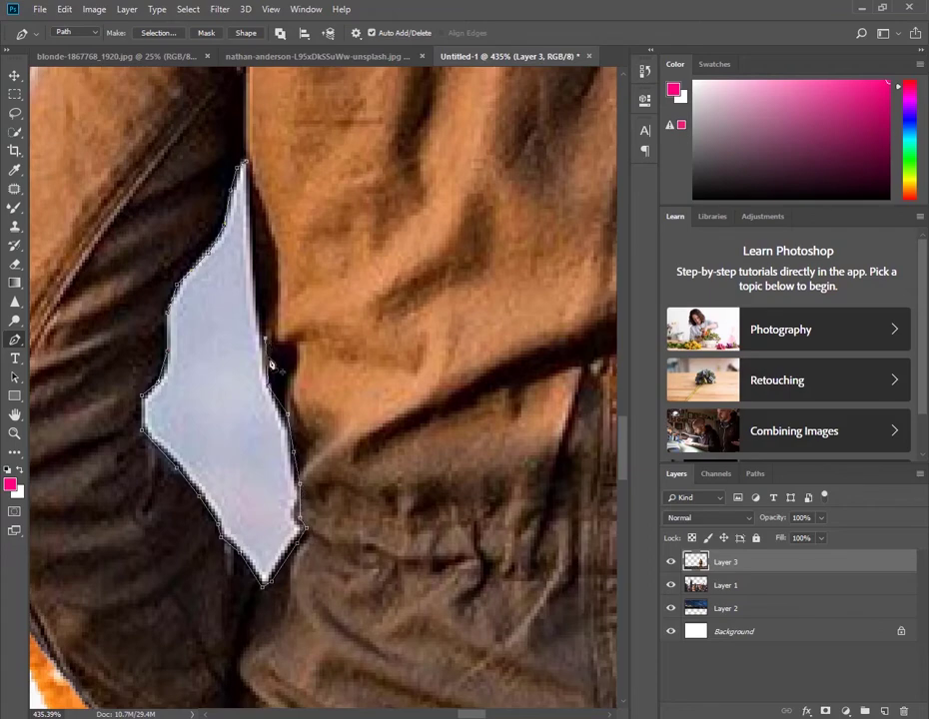
{"action": "left_click", "coordinate": [251, 281]}
{"action": "left_click", "coordinate": [249, 170]}
Step: Turn the gap path into a selection and delete the pale sky inside it
{"action": "right_click", "coordinate": [229, 299]}
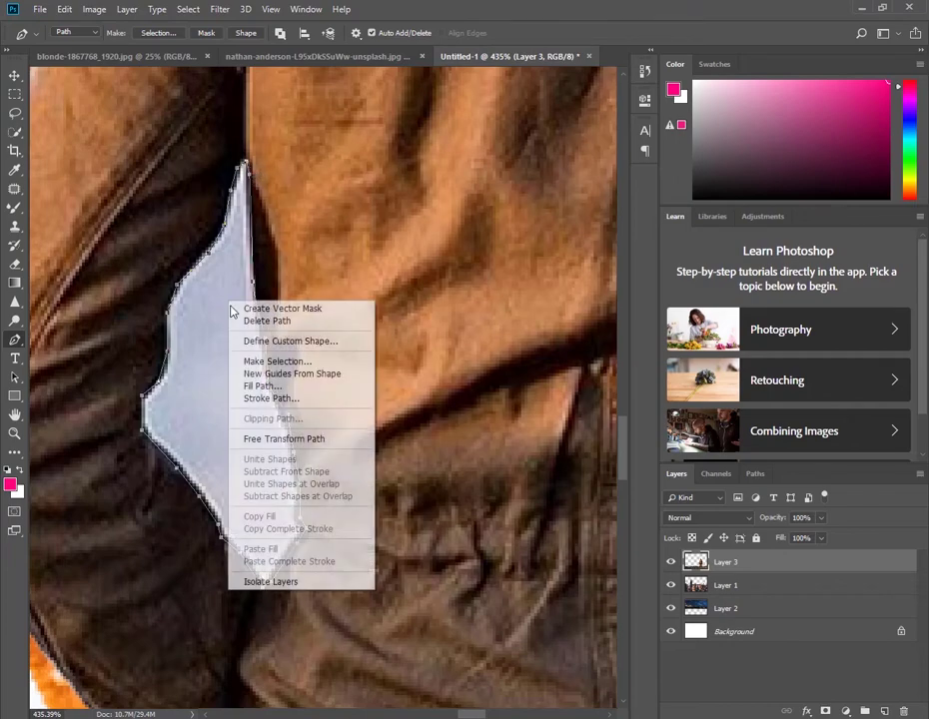
{"action": "left_click", "coordinate": [271, 360]}
{"action": "left_click", "coordinate": [539, 198]}
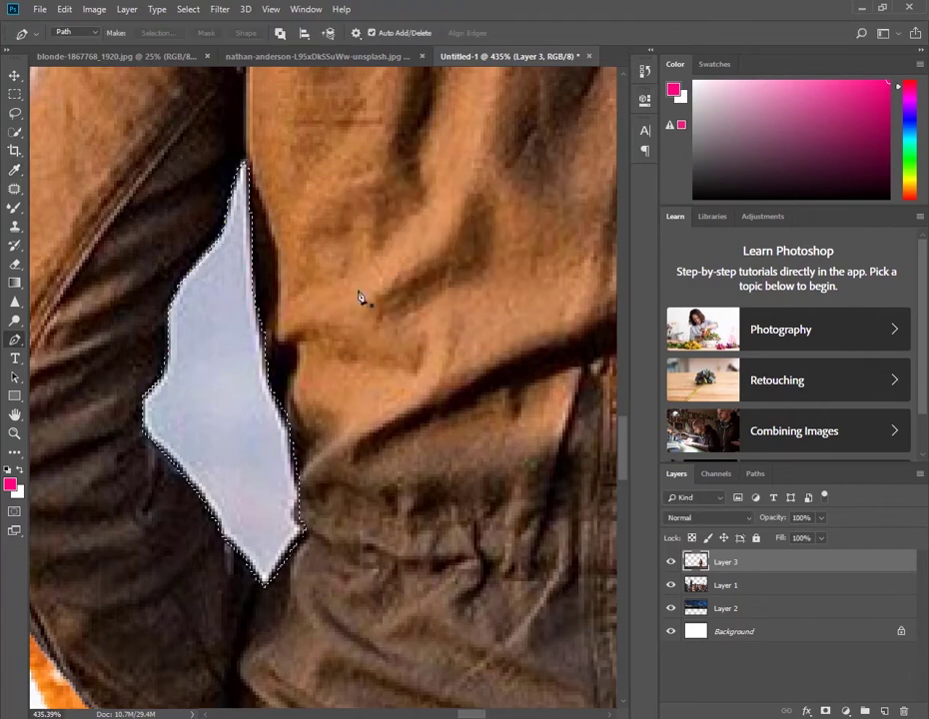
{"action": "key", "text": "Delete"}
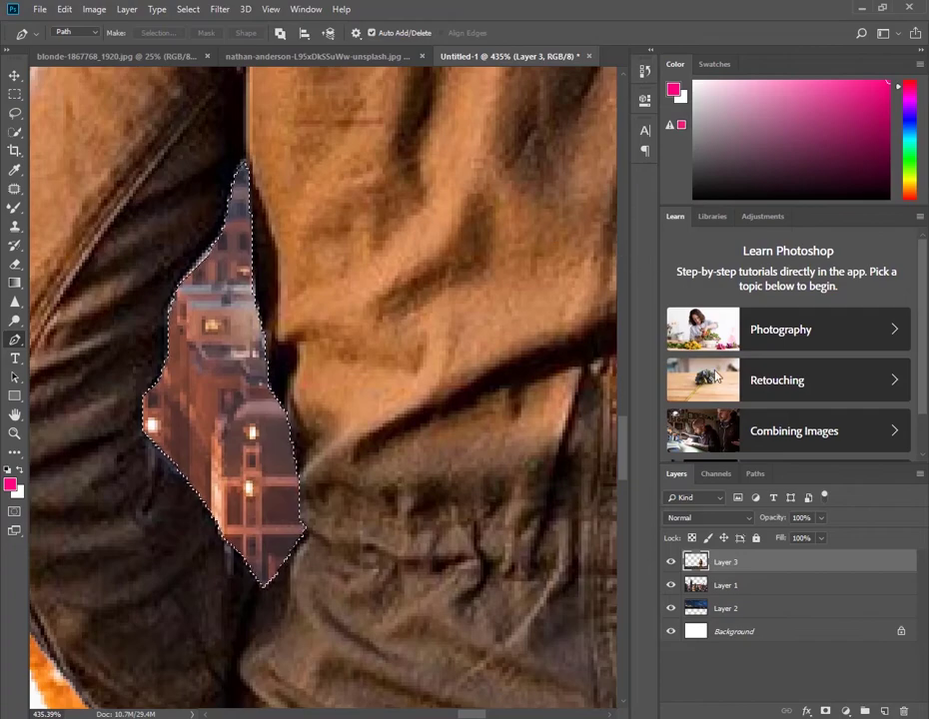
Step: Zoom to the right gap by the woman's arm and Pen-trace its left edge to the bottom
{"action": "scroll", "coordinate": [399, 482], "scroll_direction": "down", "scroll_amount": 5}
{"action": "scroll", "coordinate": [400, 481], "scroll_direction": "down", "scroll_amount": 2}
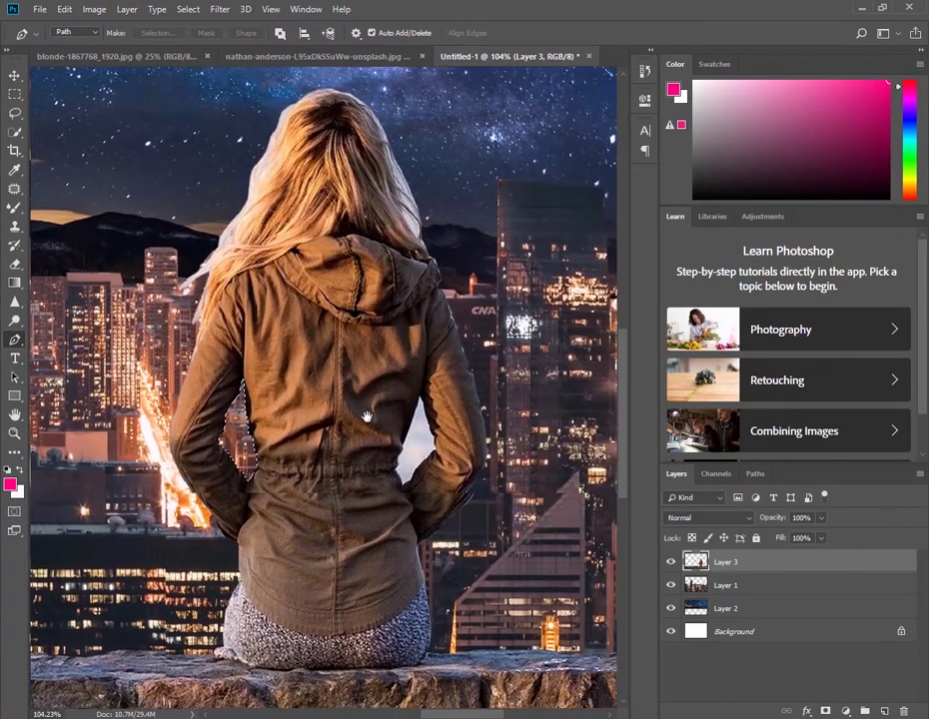
{"action": "left_click_drag", "start_coordinate": [539, 452], "coordinate": [369, 419]}
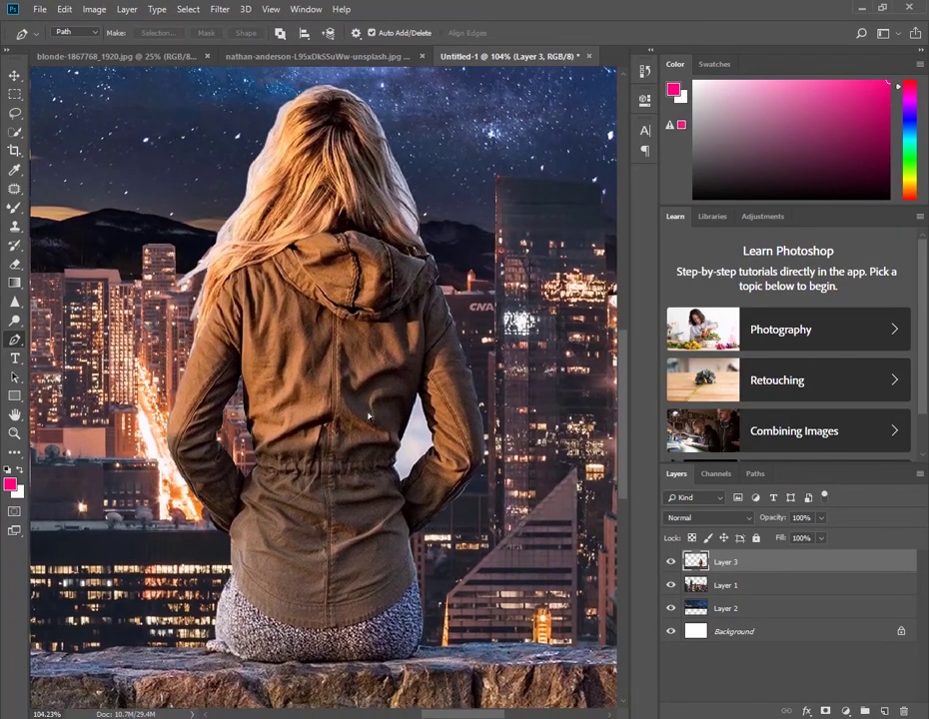
{"action": "scroll", "coordinate": [442, 460], "scroll_direction": "up", "scroll_amount": 3}
{"action": "scroll", "coordinate": [442, 459], "scroll_direction": "up", "scroll_amount": 3}
{"action": "scroll", "coordinate": [443, 460], "scroll_direction": "up", "scroll_amount": 1}
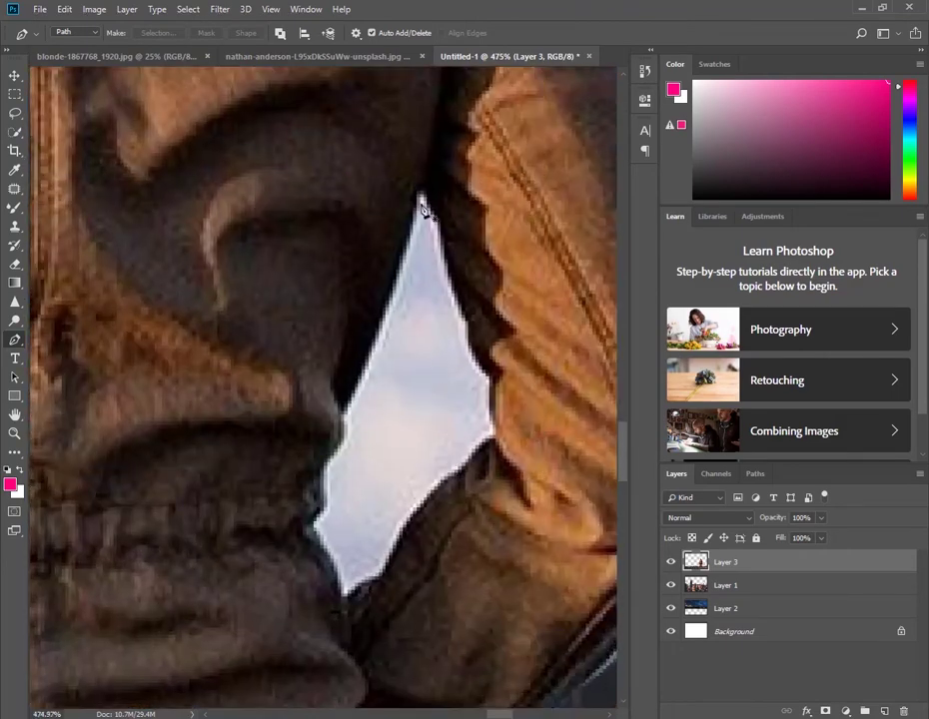
{"action": "left_click", "coordinate": [420, 194]}
{"action": "left_click_drag", "start_coordinate": [344, 409], "coordinate": [345, 431]}
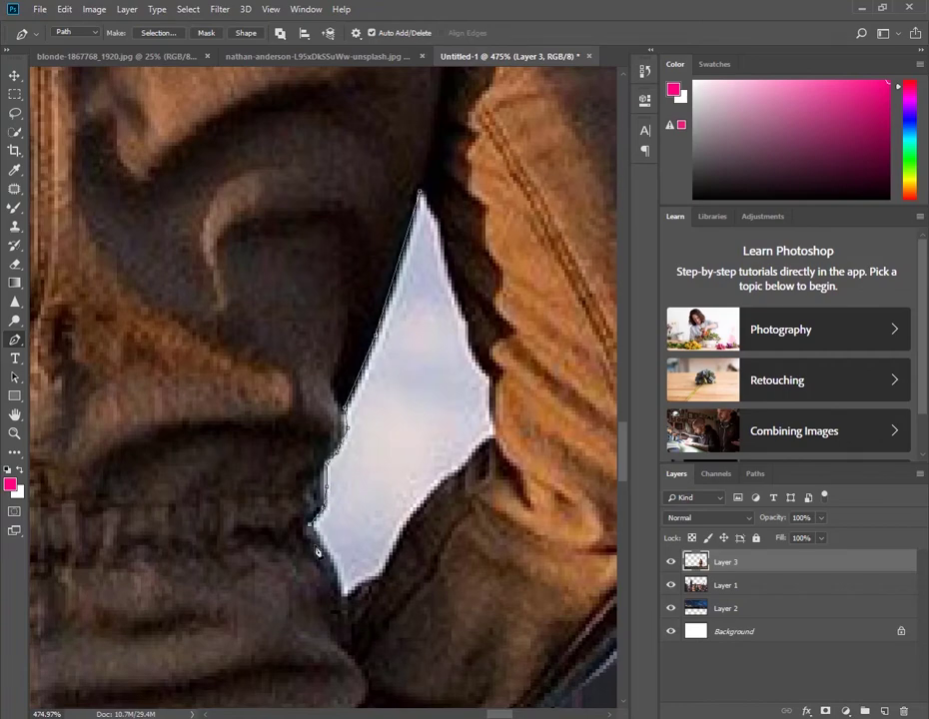
{"action": "left_click", "coordinate": [338, 574]}
{"action": "left_click", "coordinate": [344, 601]}
Step: Trace the gap's right edge back up and close the path at its start
{"action": "left_click", "coordinate": [380, 579]}
{"action": "left_click", "coordinate": [410, 530]}
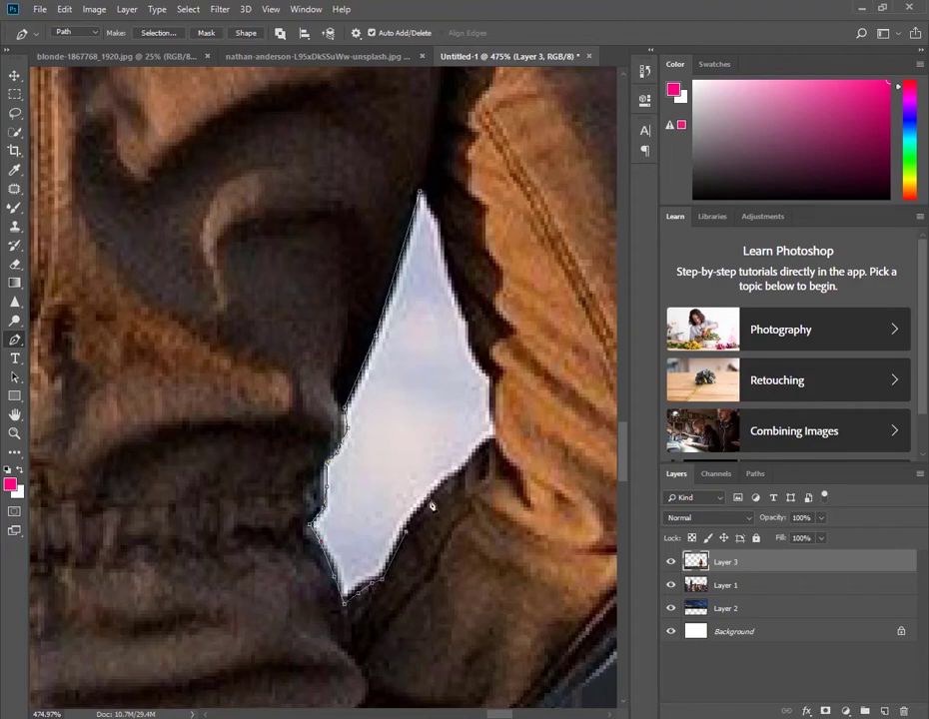
{"action": "left_click", "coordinate": [431, 503]}
{"action": "left_click", "coordinate": [467, 315]}
{"action": "left_click", "coordinate": [450, 270]}
{"action": "left_click", "coordinate": [444, 217]}
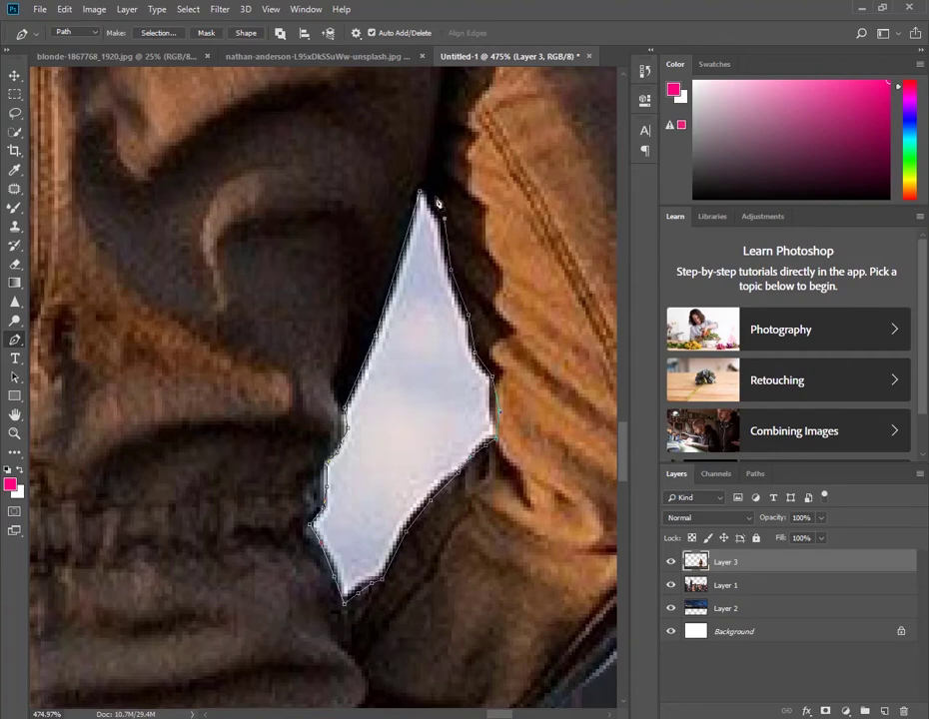
{"action": "left_click", "coordinate": [421, 194]}
Step: Turn the path into a selection and delete the pale sky inside the gap
{"action": "right_click", "coordinate": [427, 267]}
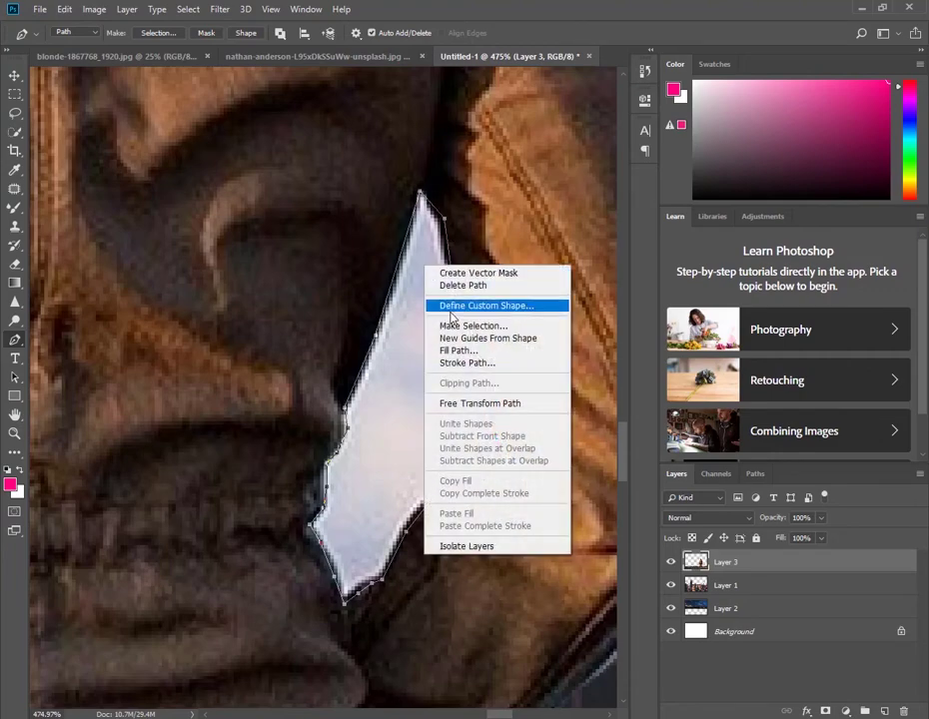
{"action": "left_click", "coordinate": [458, 328]}
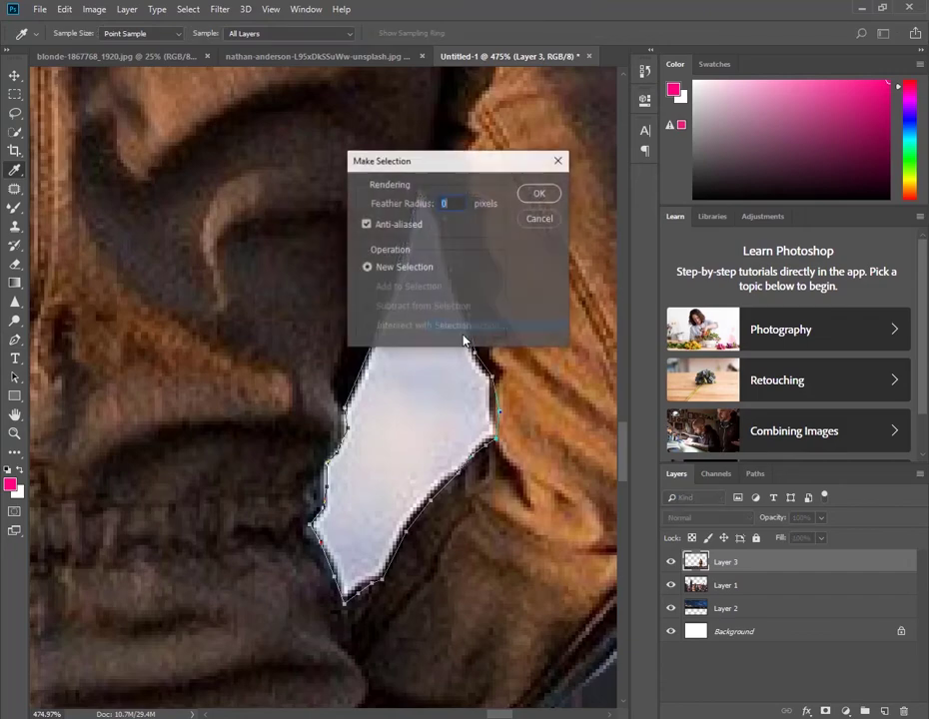
{"action": "left_click", "coordinate": [538, 192]}
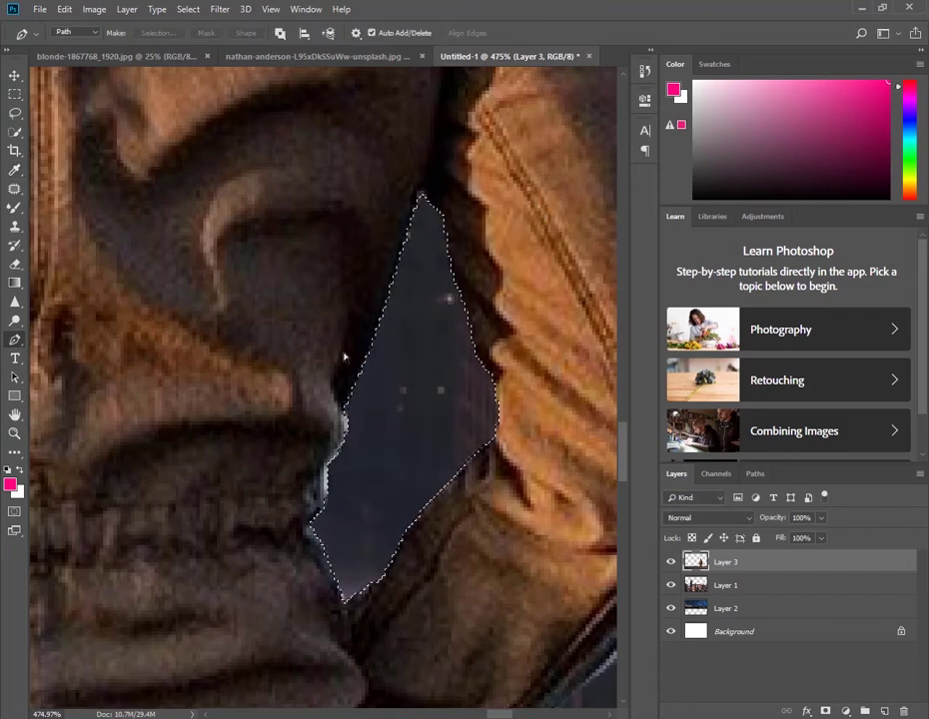
{"action": "key", "text": "ctrl+d"}
Step: Close the blonde-1867768_1920.jpg and starry sky source photos without saving changes
{"action": "scroll", "coordinate": [385, 386], "scroll_direction": "down", "scroll_amount": 2}
{"action": "scroll", "coordinate": [385, 386], "scroll_direction": "down", "scroll_amount": 2}
{"action": "scroll", "coordinate": [384, 388], "scroll_direction": "down", "scroll_amount": 1}
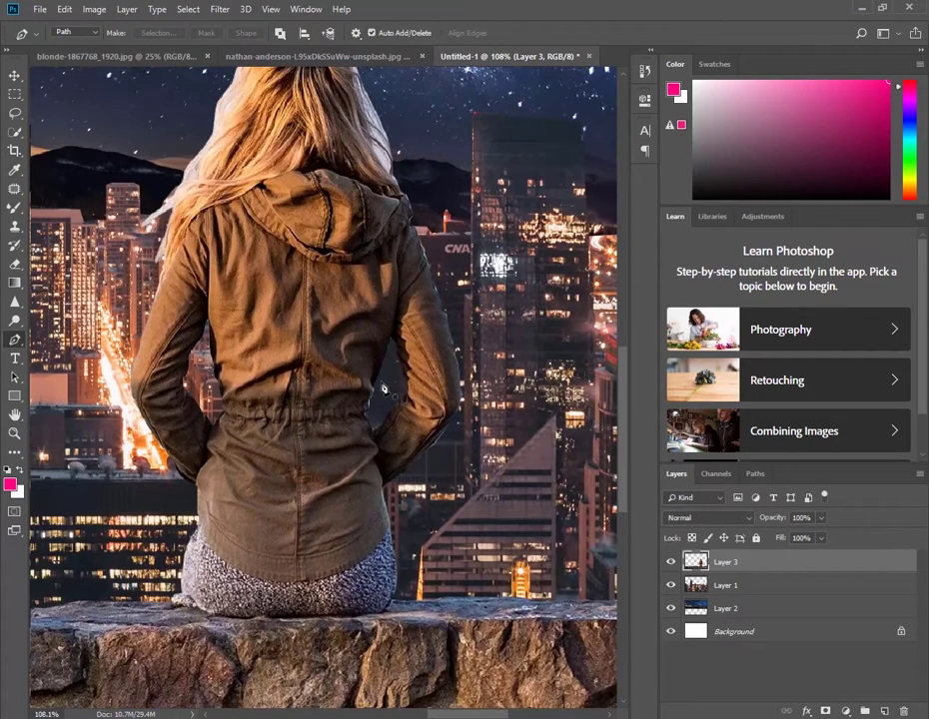
{"action": "scroll", "coordinate": [385, 390], "scroll_direction": "down", "scroll_amount": 1}
{"action": "scroll", "coordinate": [382, 391], "scroll_direction": "down", "scroll_amount": 1}
{"action": "scroll", "coordinate": [383, 392], "scroll_direction": "down", "scroll_amount": 1}
{"action": "scroll", "coordinate": [382, 391], "scroll_direction": "down", "scroll_amount": 1}
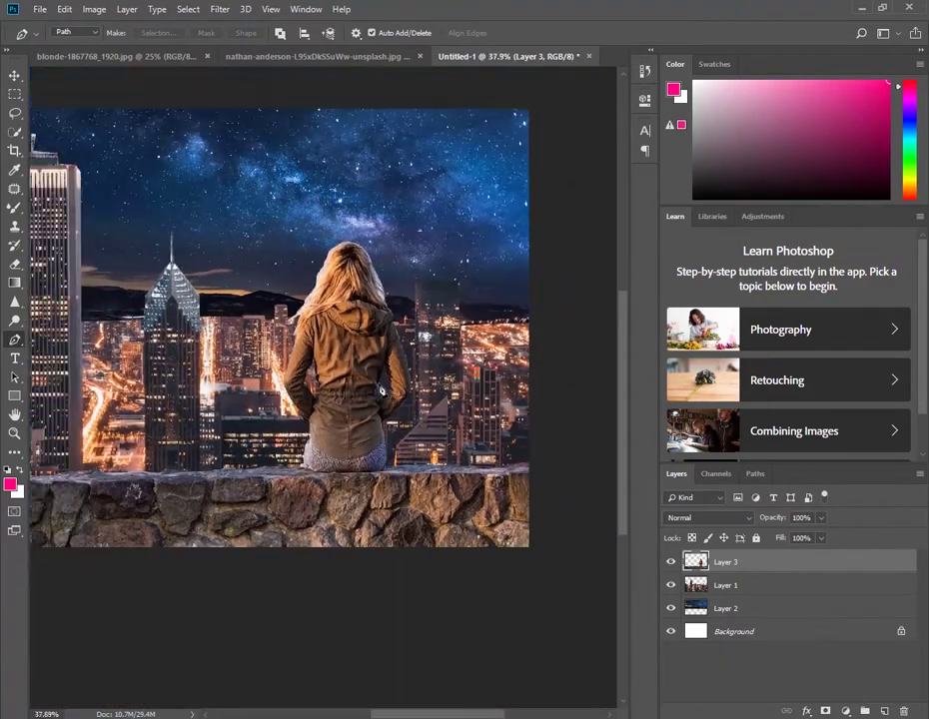
{"action": "scroll", "coordinate": [382, 391], "scroll_direction": "down", "scroll_amount": 1}
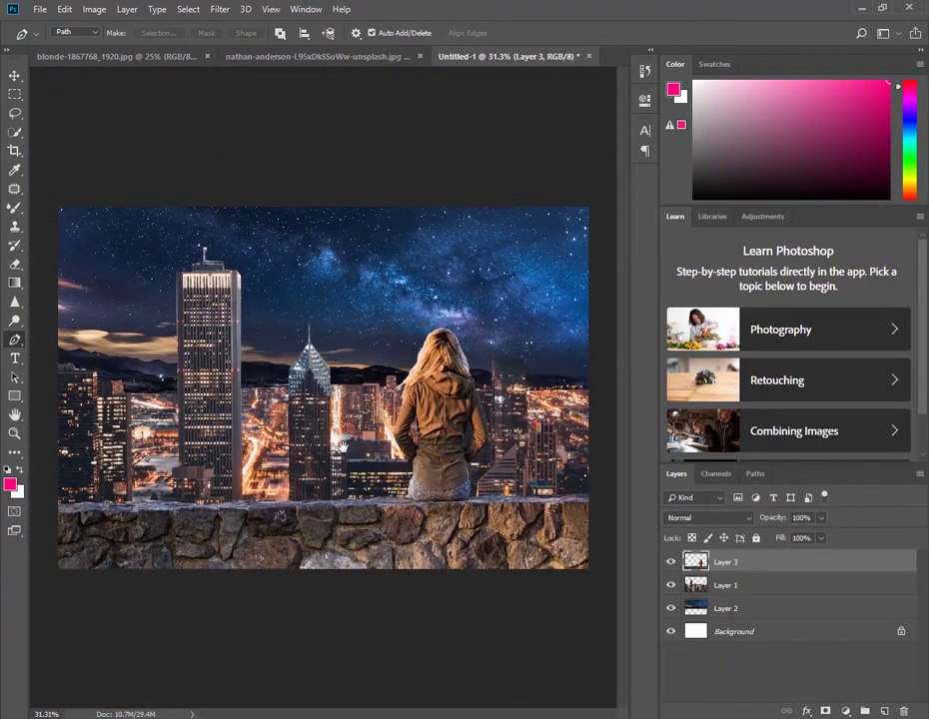
{"action": "left_click", "coordinate": [152, 57]}
{"action": "left_click", "coordinate": [14, 77]}
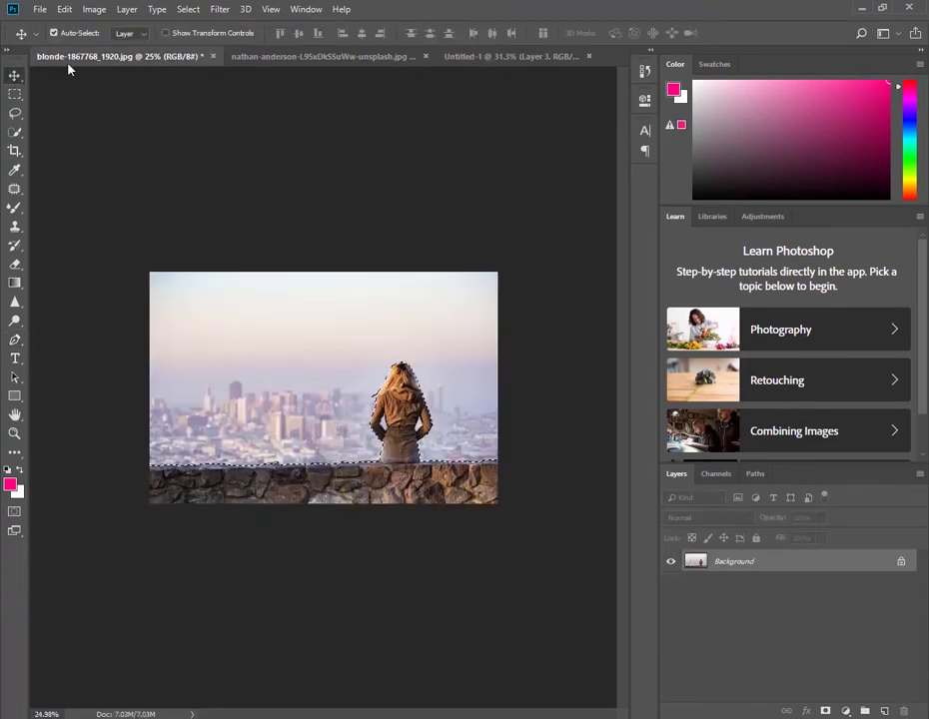
{"action": "left_click", "coordinate": [212, 56]}
{"action": "left_click", "coordinate": [458, 273]}
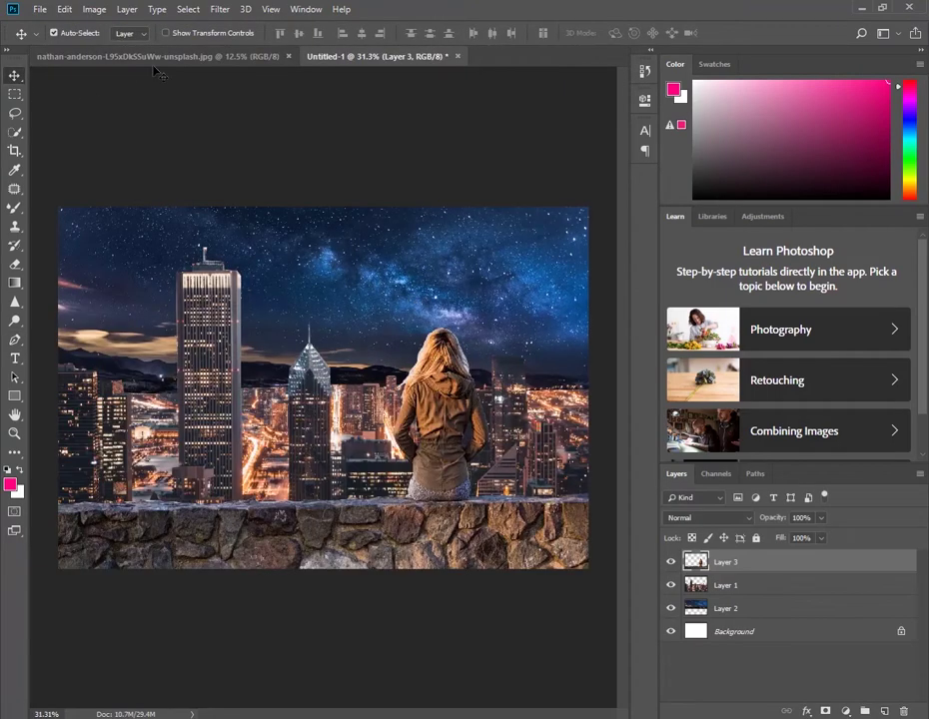
{"action": "left_click", "coordinate": [165, 57]}
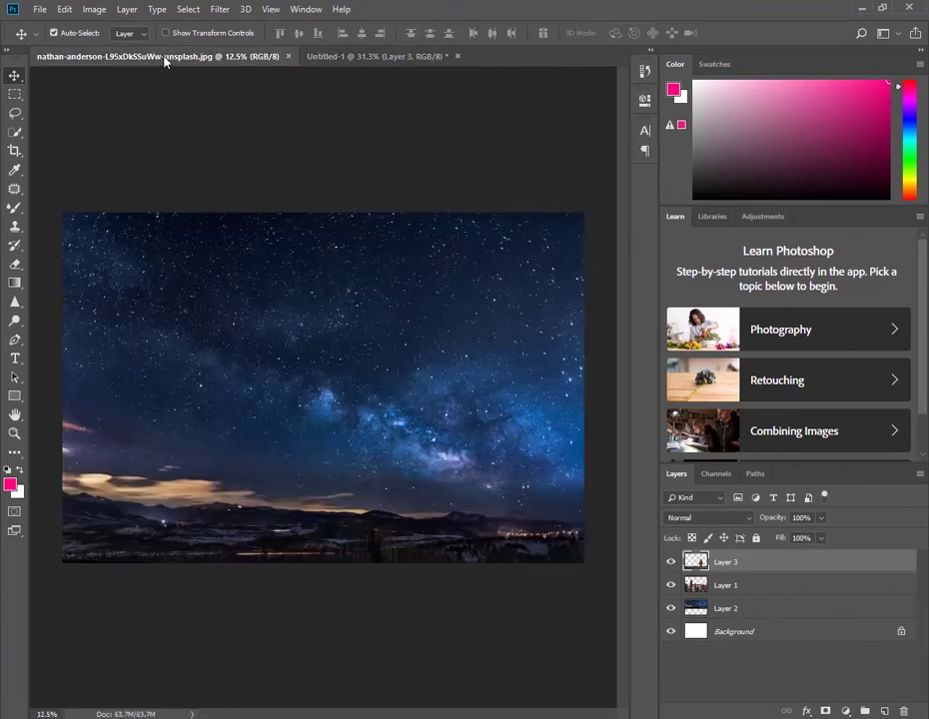
{"action": "left_click", "coordinate": [286, 57]}
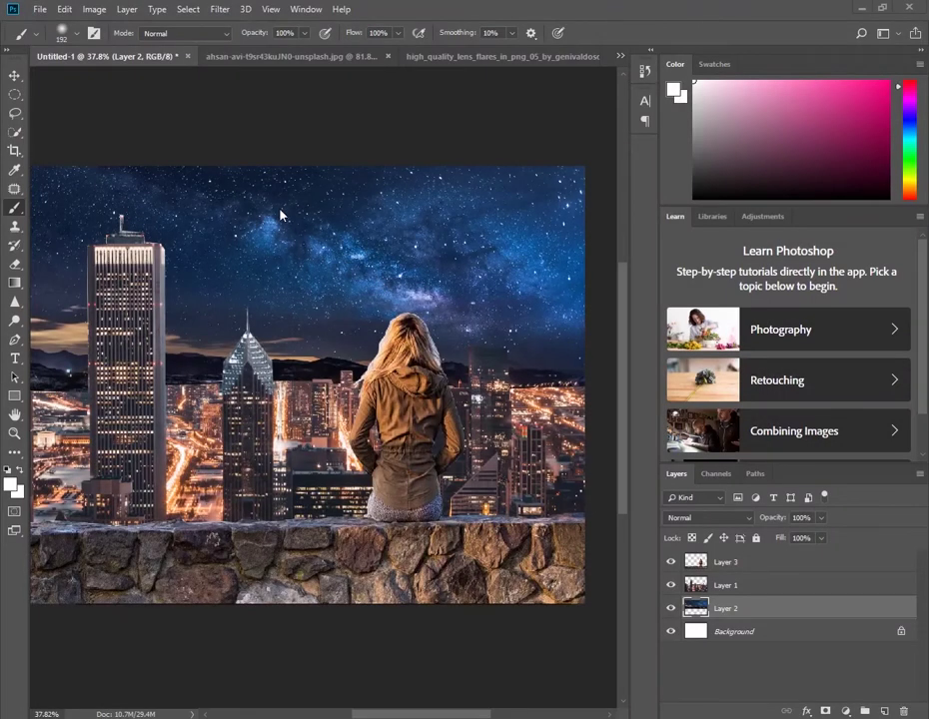
Step: In the Camera Raw Filter, raise Temperature, Tint, Vibrance and Saturation and lower Exposure
{"action": "left_click", "coordinate": [227, 11]}
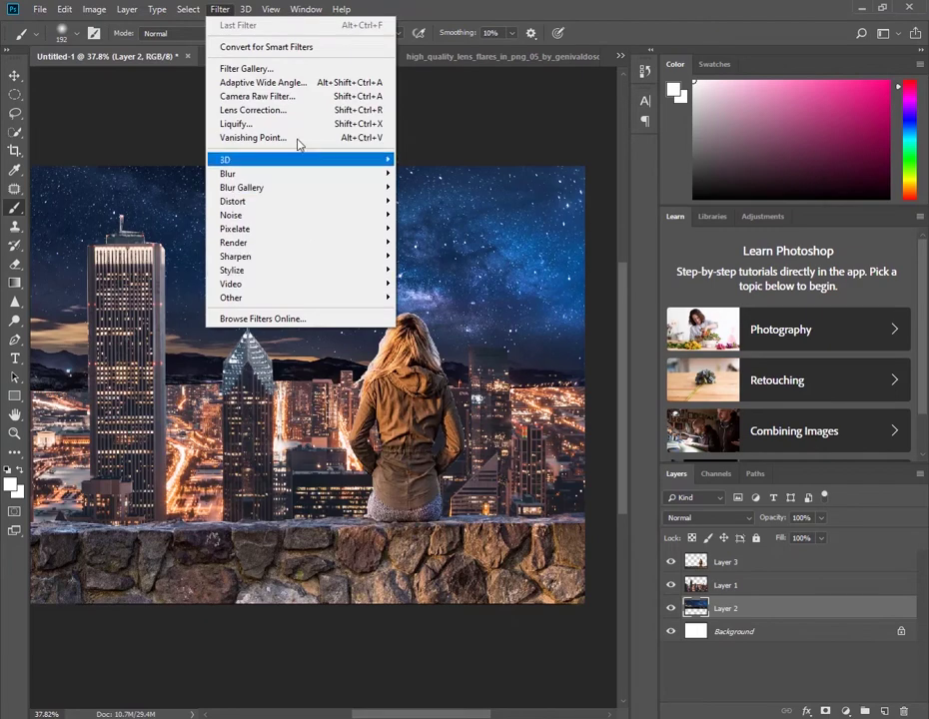
{"action": "left_click", "coordinate": [296, 97]}
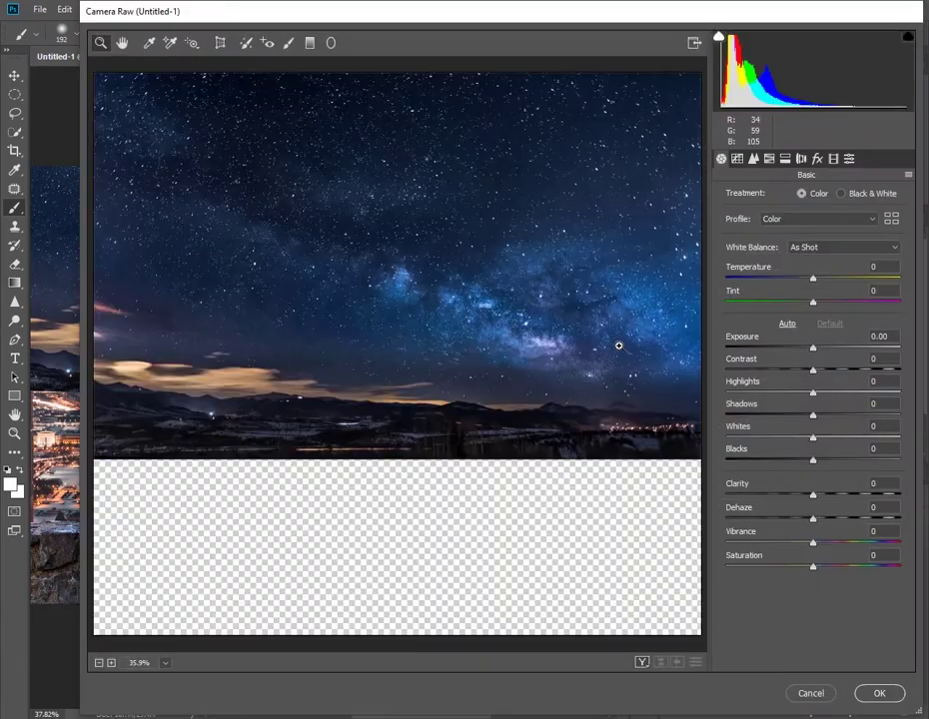
{"action": "left_click_drag", "start_coordinate": [812, 280], "coordinate": [883, 281]}
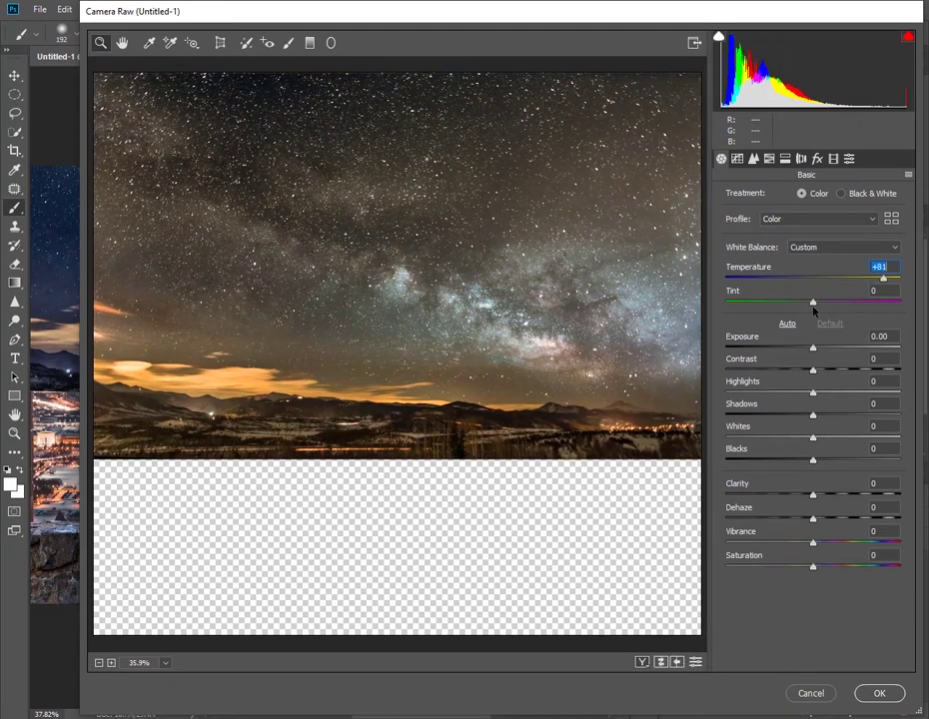
{"action": "left_click_drag", "start_coordinate": [812, 302], "coordinate": [844, 303]}
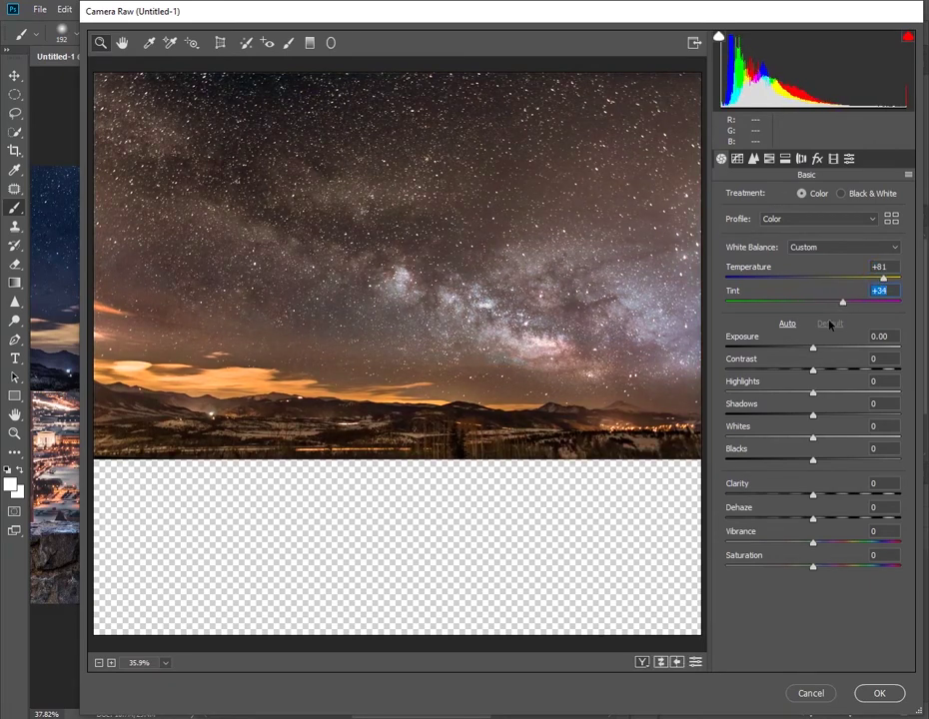
{"action": "left_click_drag", "start_coordinate": [814, 352], "coordinate": [804, 352]}
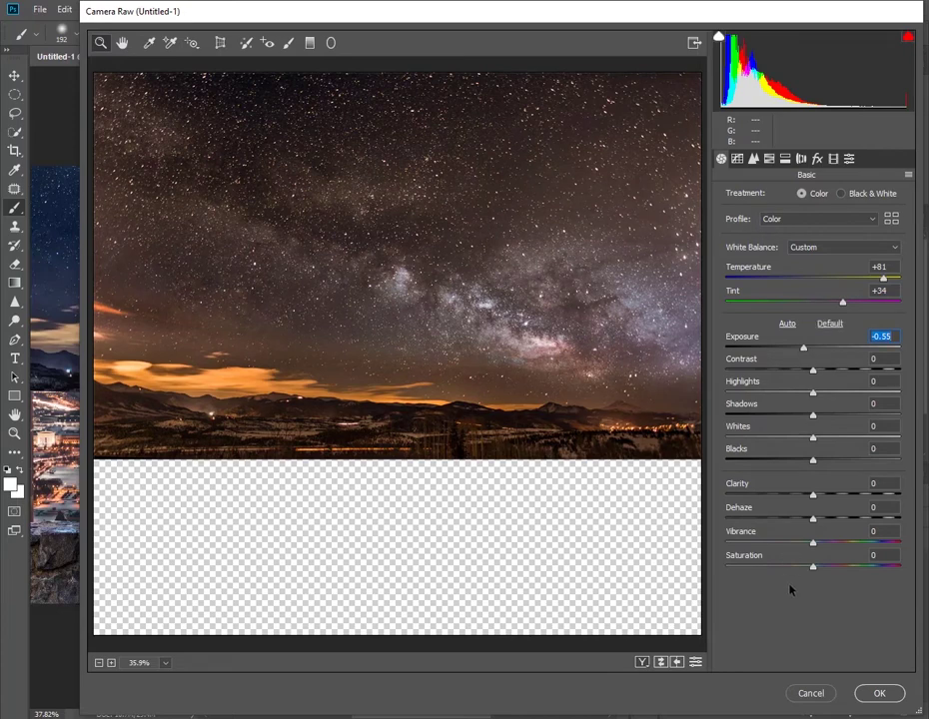
{"action": "left_click_drag", "start_coordinate": [814, 542], "coordinate": [863, 542]}
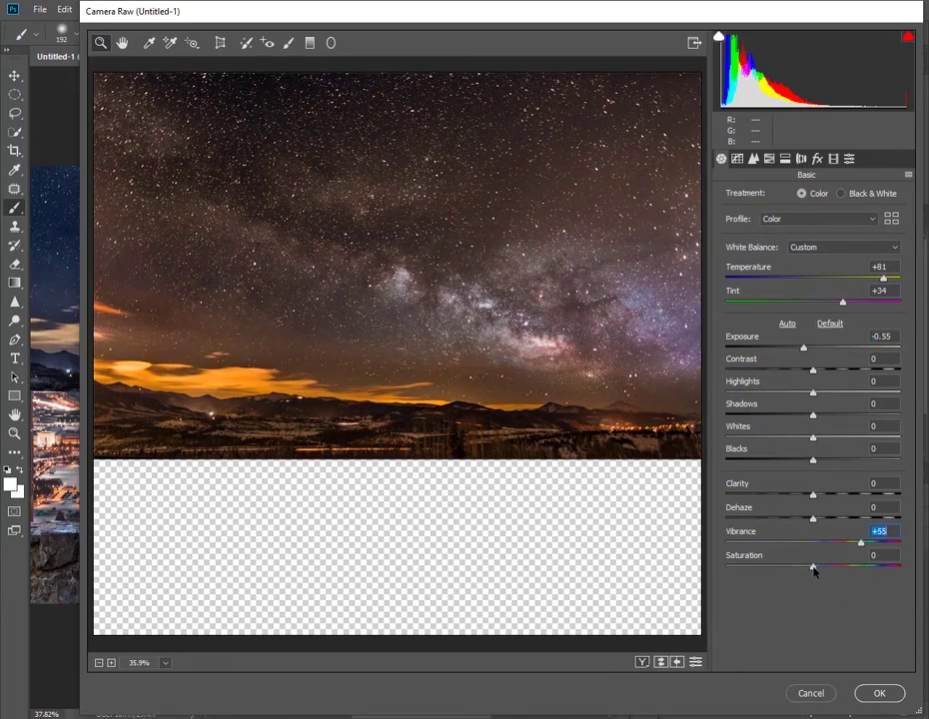
{"action": "left_click_drag", "start_coordinate": [813, 567], "coordinate": [845, 567]}
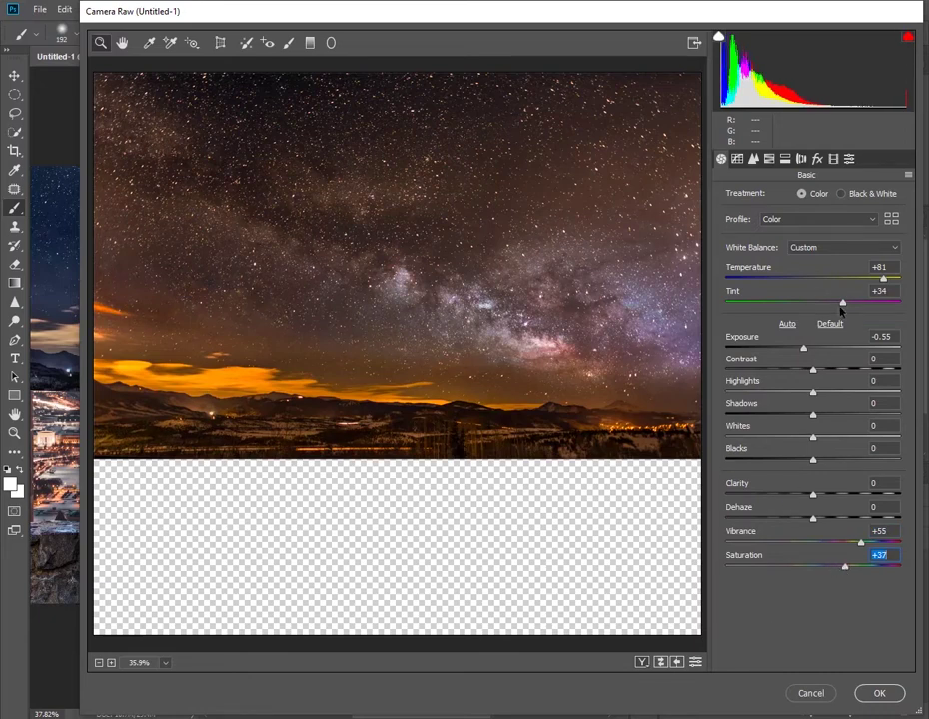
{"action": "mouse_move", "coordinate": [803, 350]}
{"action": "left_mouse_down"}
{"action": "mouse_move", "coordinate": [823, 349]}
{"action": "mouse_move", "coordinate": [788, 351]}
{"action": "left_mouse_up"}
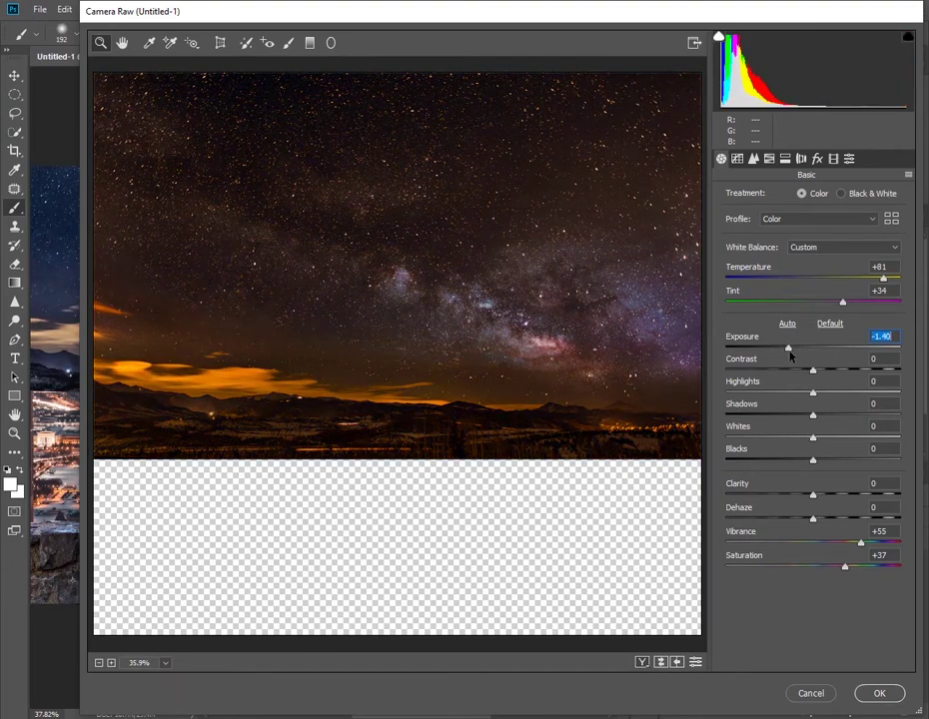
Step: In HSL, boost Oranges and cut Yellows saturation, shift Oranges and Greens hue, then apply
{"action": "left_click", "coordinate": [769, 158]}
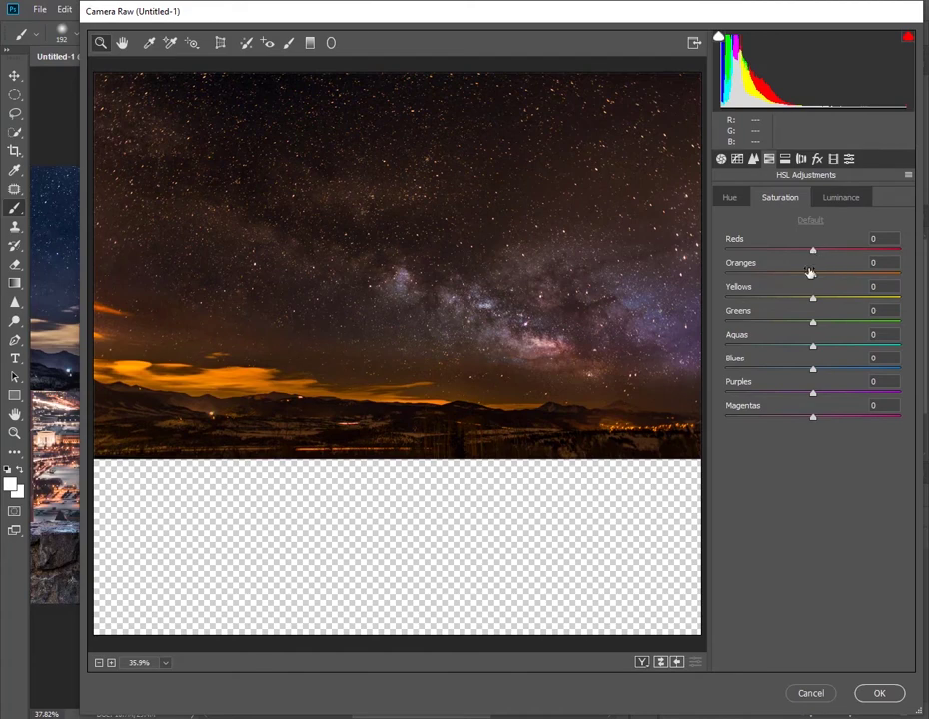
{"action": "left_click_drag", "start_coordinate": [811, 273], "coordinate": [830, 274]}
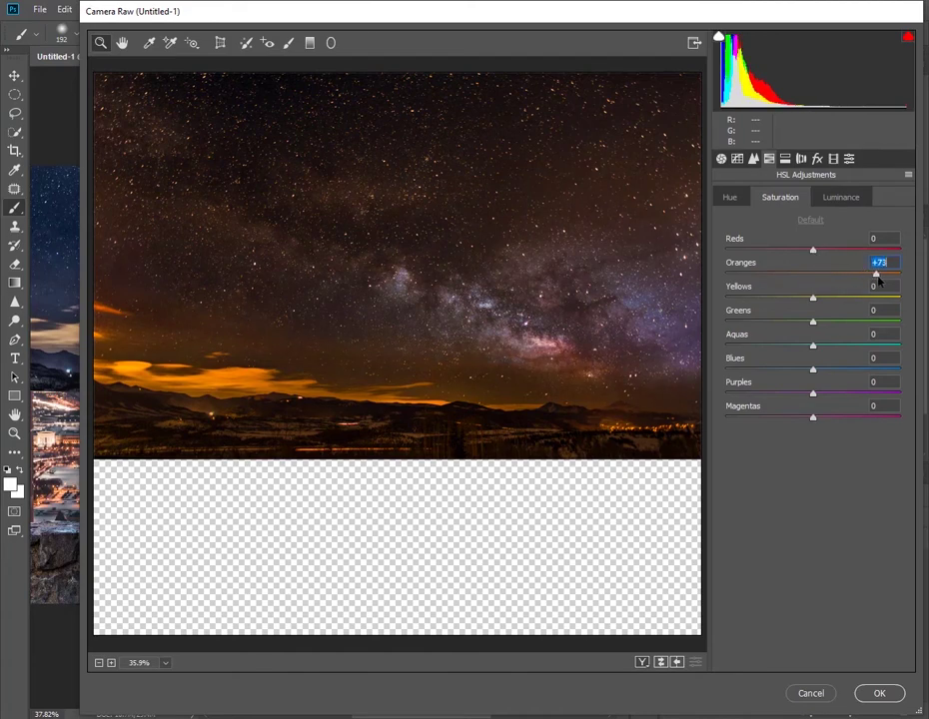
{"action": "left_click_drag", "start_coordinate": [811, 297], "coordinate": [727, 298]}
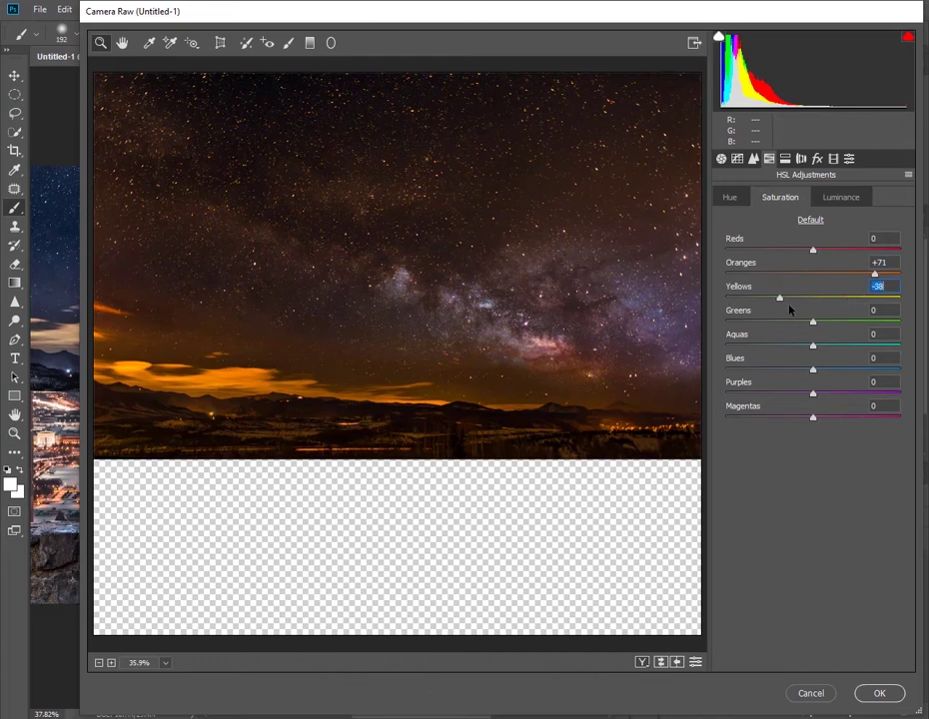
{"action": "left_click", "coordinate": [730, 196]}
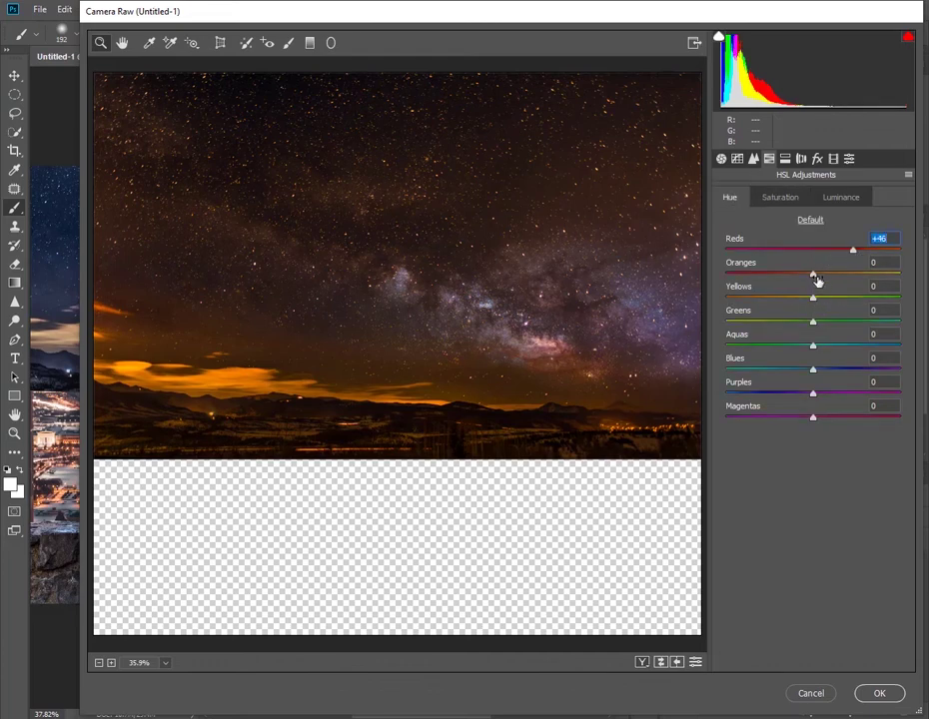
{"action": "mouse_move", "coordinate": [812, 279]}
{"action": "left_mouse_down"}
{"action": "mouse_move", "coordinate": [773, 279]}
{"action": "mouse_move", "coordinate": [850, 281]}
{"action": "left_mouse_up"}
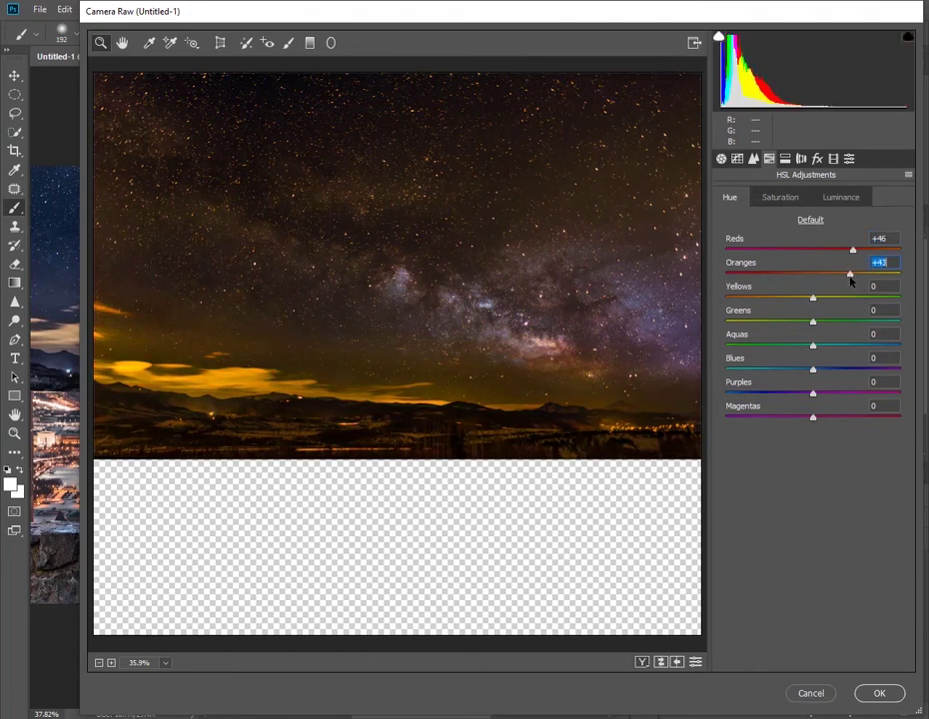
{"action": "left_click_drag", "start_coordinate": [813, 323], "coordinate": [790, 322]}
{"action": "left_click", "coordinate": [879, 693]}
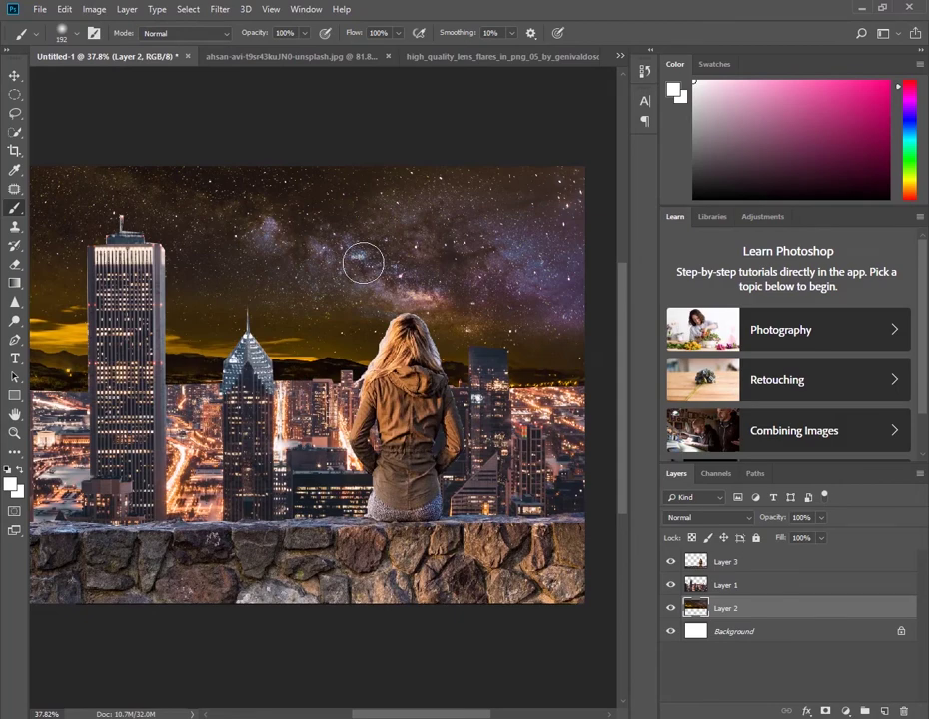
Step: Drag the moon into the city composite, scale it to about 47% and place it above the woman
{"action": "left_click", "coordinate": [298, 60]}
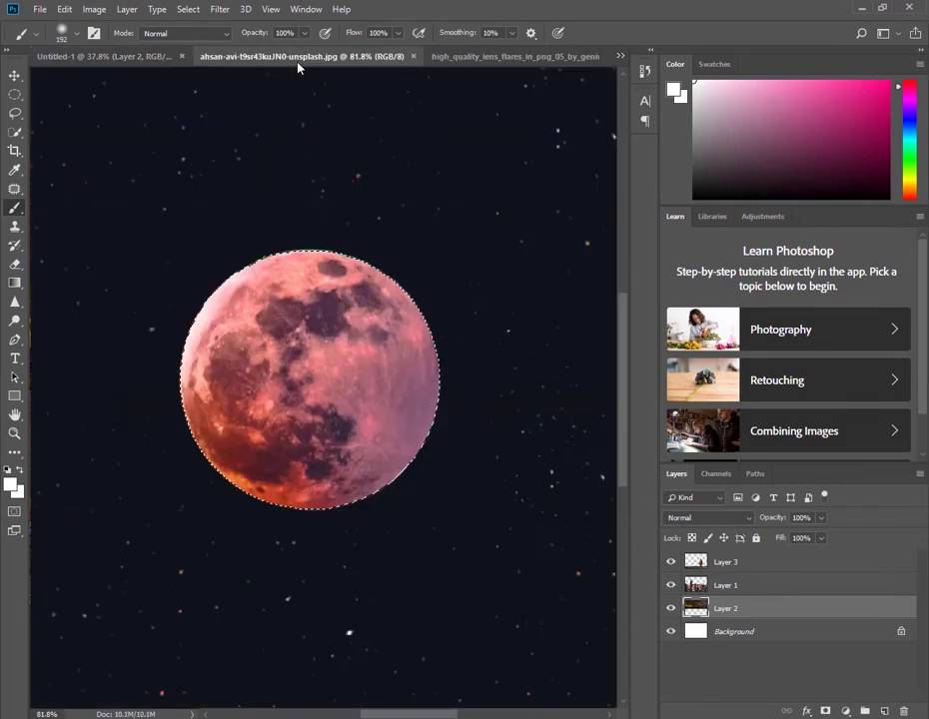
{"action": "left_click", "coordinate": [14, 75]}
{"action": "mouse_move", "coordinate": [270, 393]}
{"action": "left_mouse_down"}
{"action": "mouse_move", "coordinate": [171, 100]}
{"action": "mouse_move", "coordinate": [320, 250]}
{"action": "left_mouse_up"}
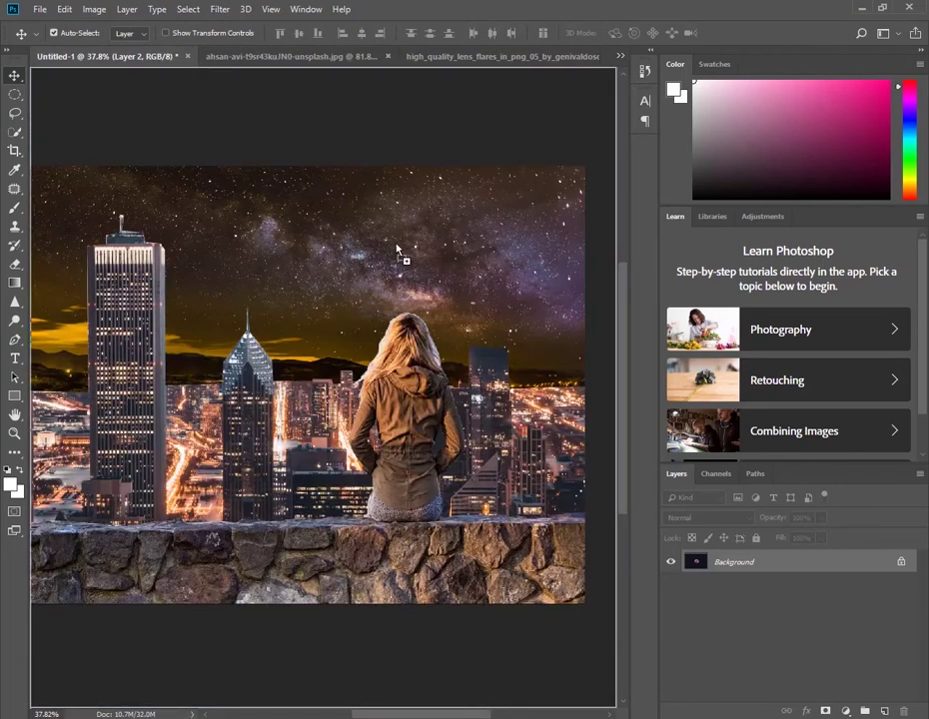
{"action": "left_click_drag", "start_coordinate": [397, 249], "coordinate": [401, 258]}
{"action": "key", "text": "ctrl+t"}
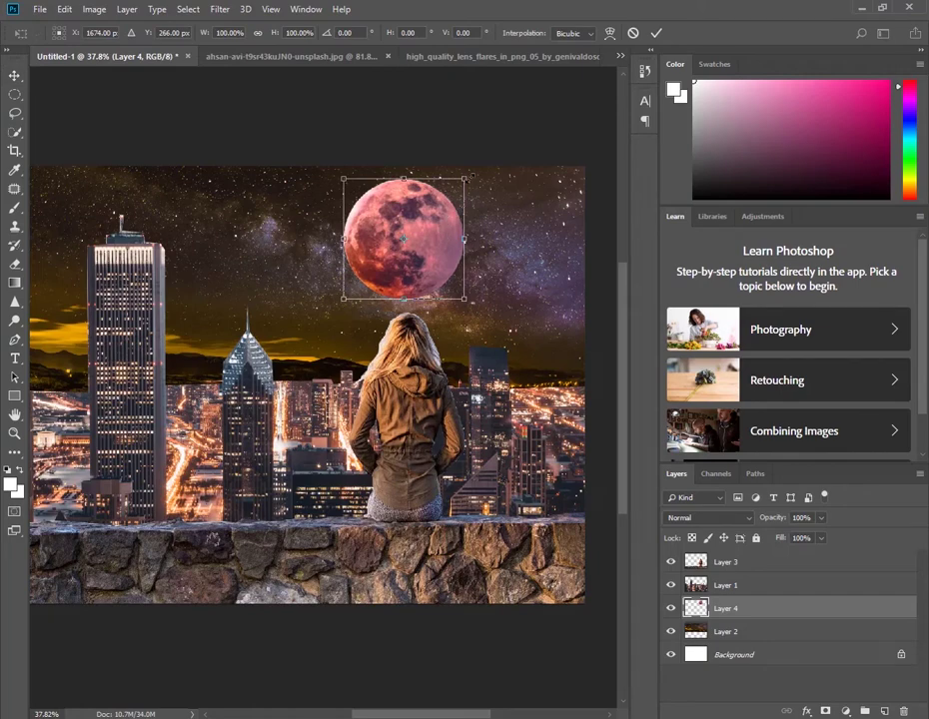
{"action": "left_click_drag", "start_coordinate": [465, 179], "coordinate": [418, 229]}
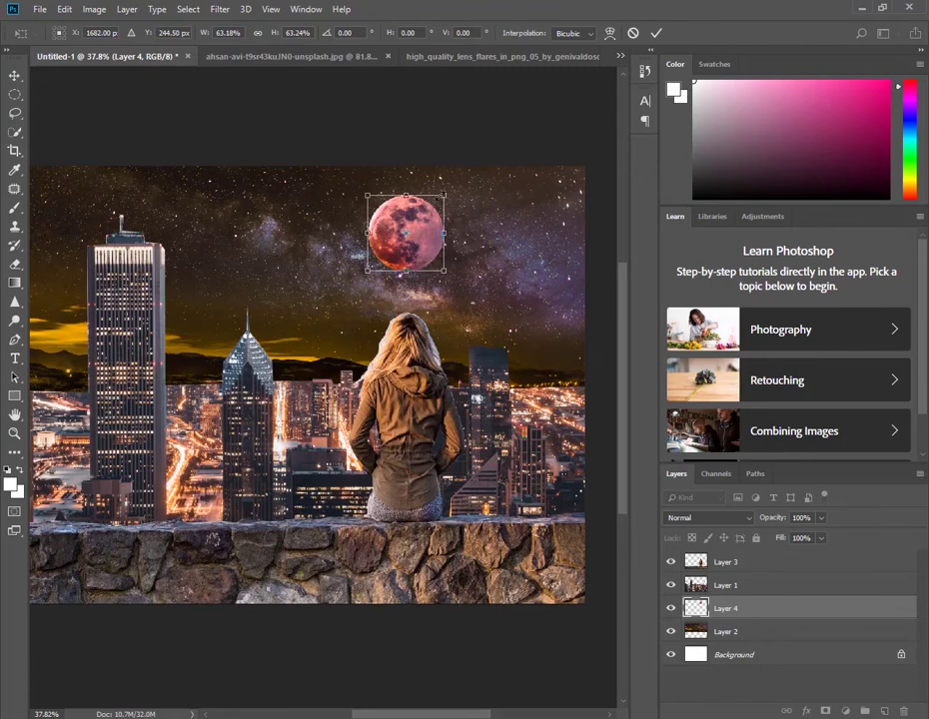
{"action": "left_click_drag", "start_coordinate": [449, 188], "coordinate": [435, 205]}
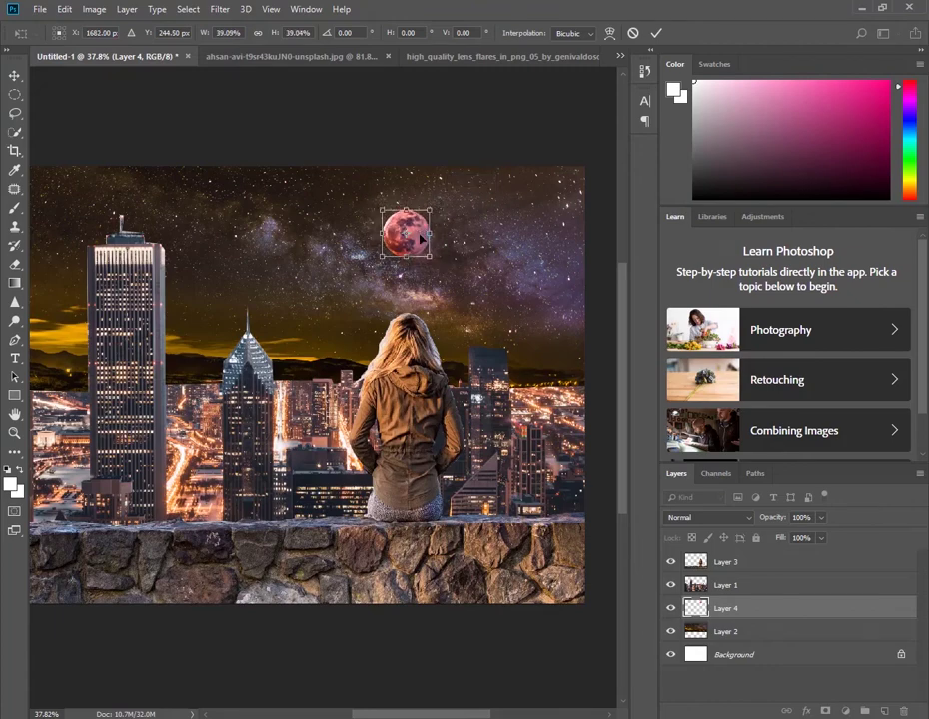
{"action": "left_click_drag", "start_coordinate": [422, 238], "coordinate": [417, 236]}
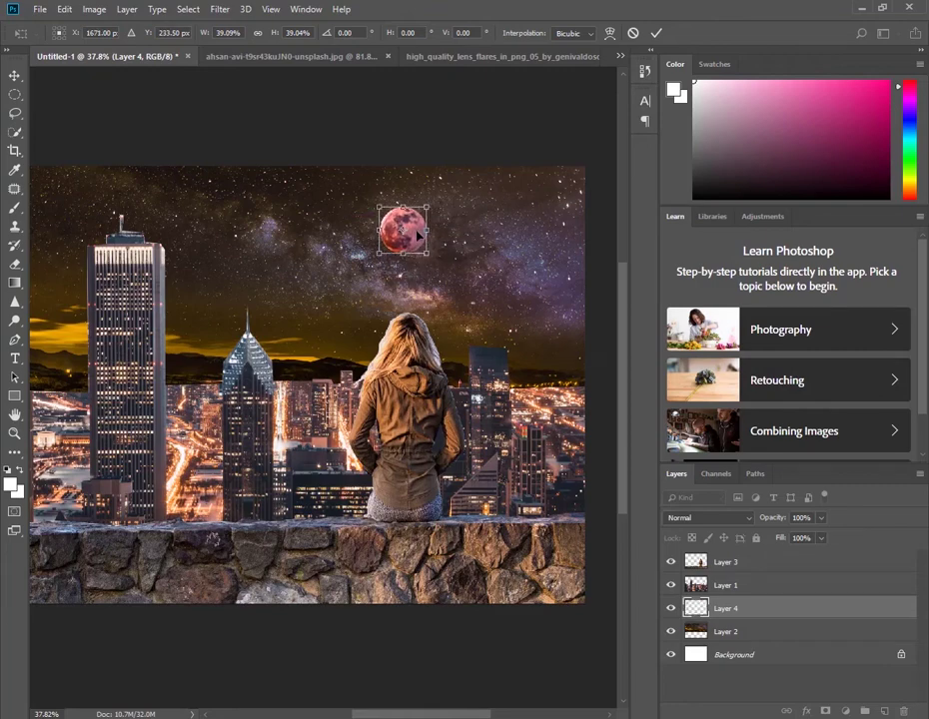
{"action": "left_click_drag", "start_coordinate": [427, 205], "coordinate": [432, 199]}
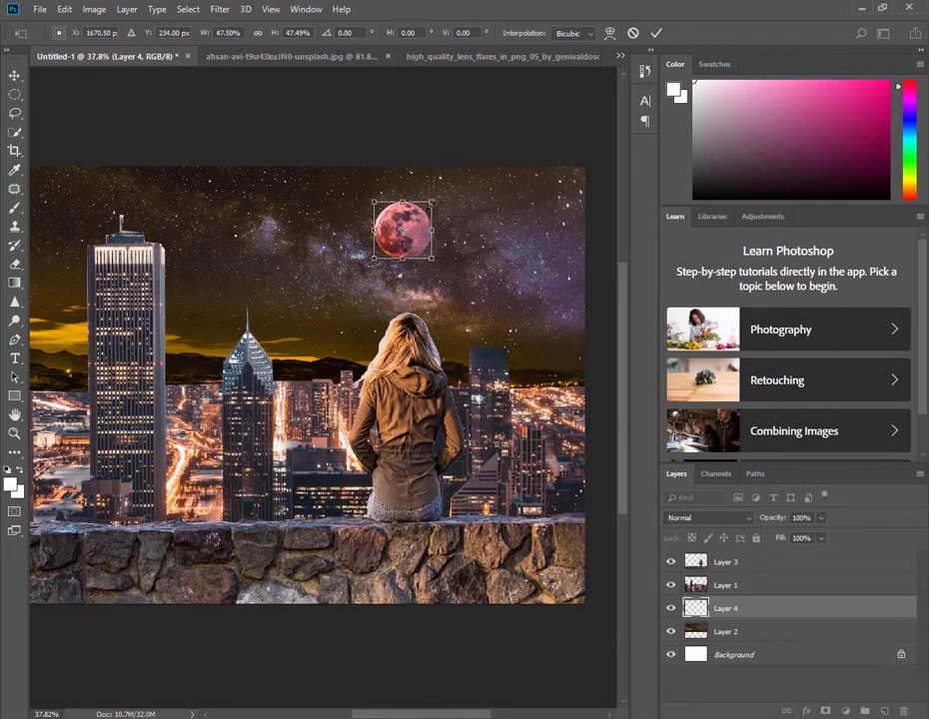
{"action": "key", "text": "Return"}
Step: Bring the lens flare into the composite in Lighten mode, centred over the moon
{"action": "left_click", "coordinate": [419, 56]}
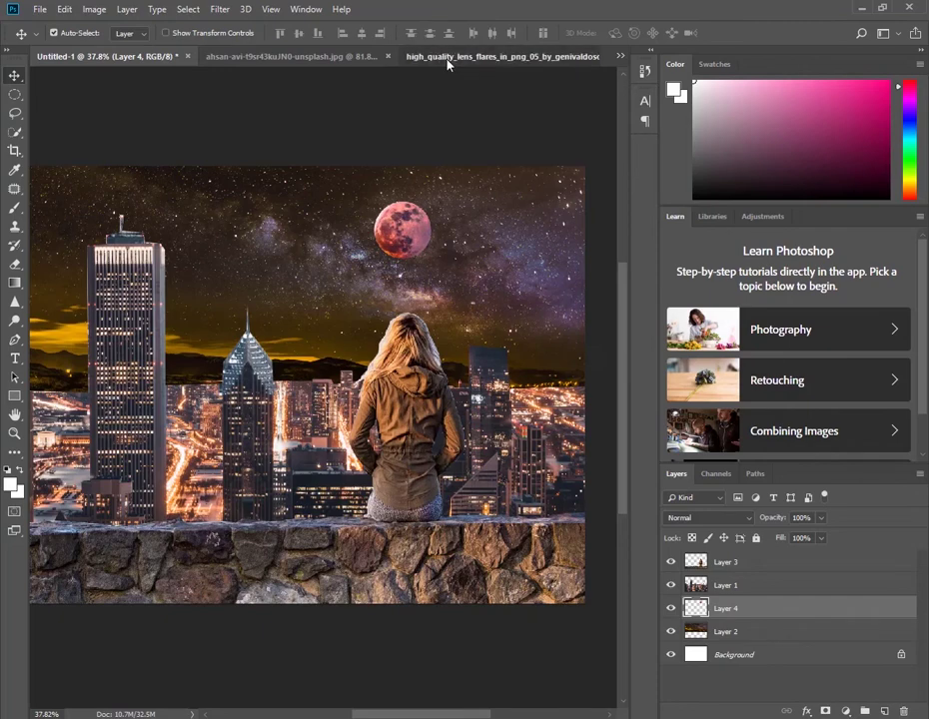
{"action": "left_click_drag", "start_coordinate": [280, 312], "coordinate": [344, 203]}
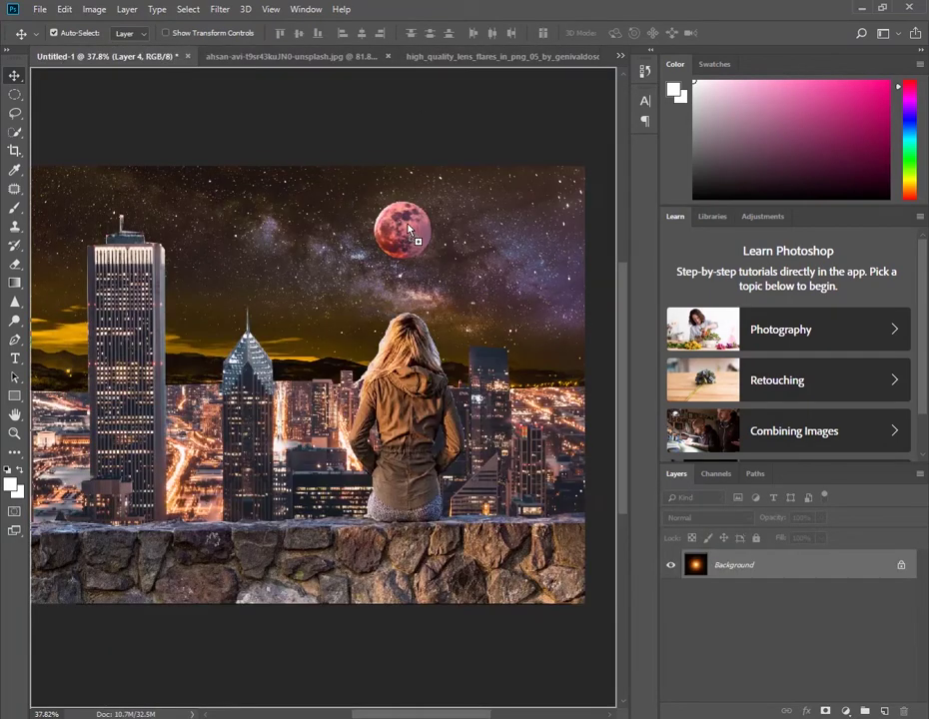
{"action": "mouse_move", "coordinate": [344, 203]}
{"action": "left_mouse_down"}
{"action": "mouse_move", "coordinate": [421, 268]}
{"action": "mouse_move", "coordinate": [430, 292]}
{"action": "left_mouse_up"}
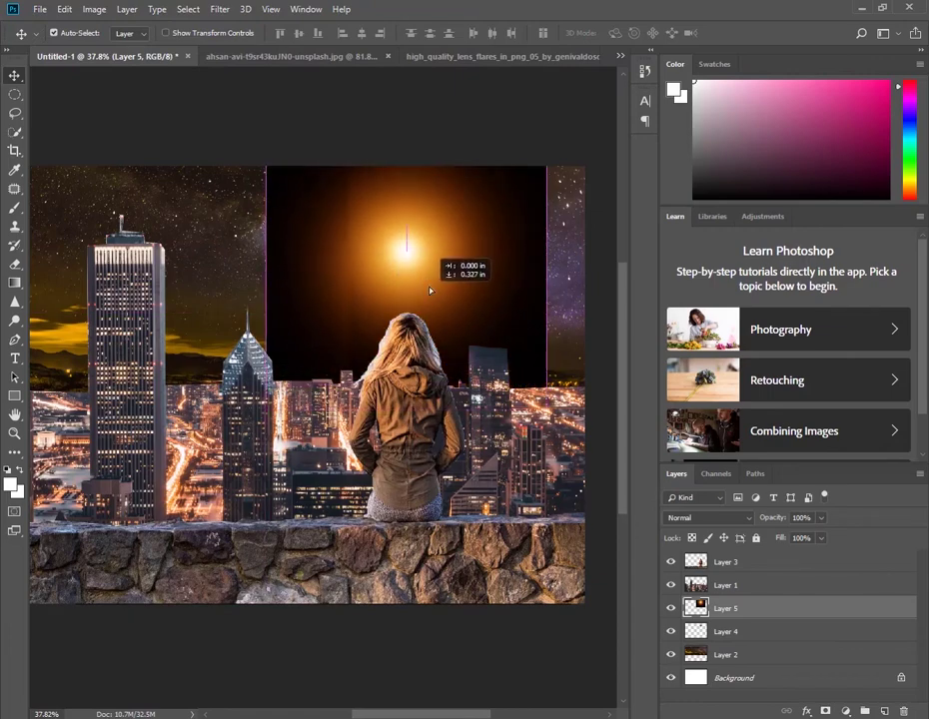
{"action": "left_click", "coordinate": [709, 519]}
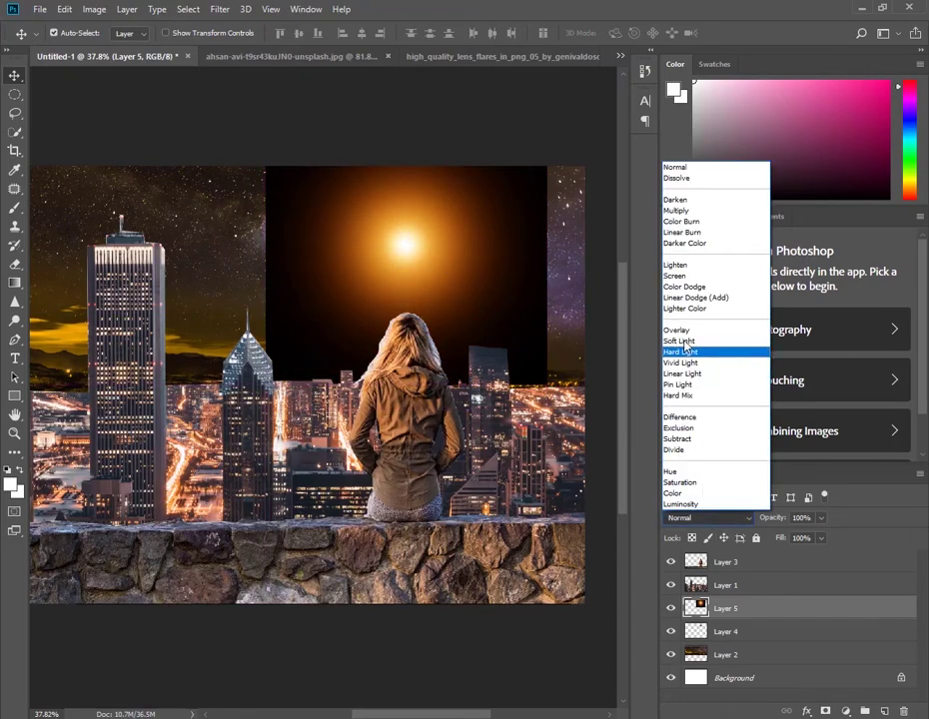
{"action": "left_click", "coordinate": [694, 263]}
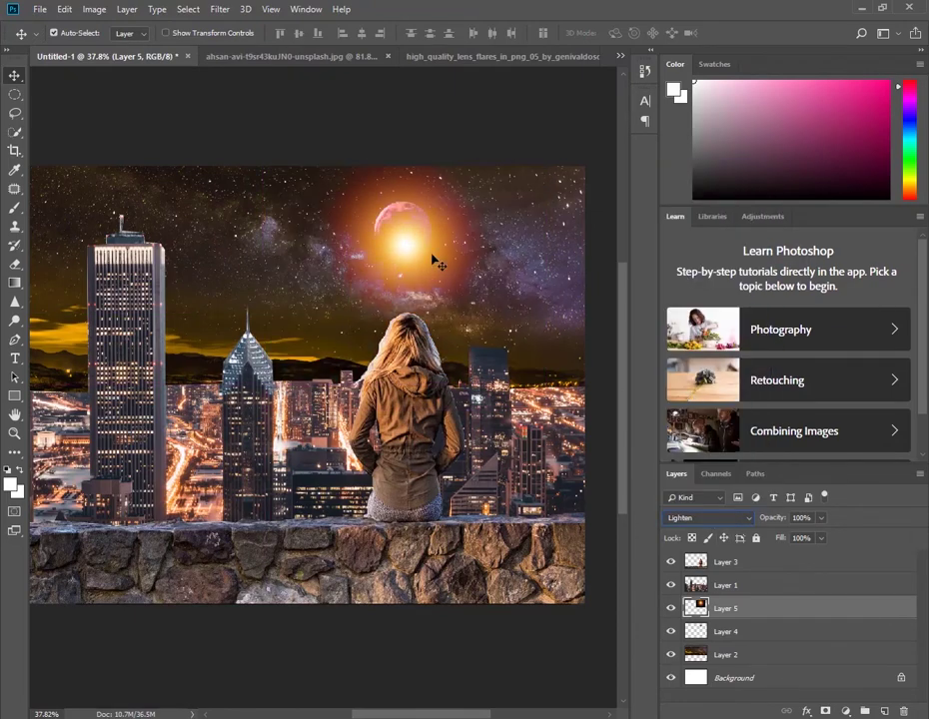
{"action": "mouse_move", "coordinate": [431, 258]}
{"action": "left_mouse_down"}
{"action": "mouse_move", "coordinate": [404, 233]}
{"action": "mouse_move", "coordinate": [418, 235]}
{"action": "left_mouse_up"}
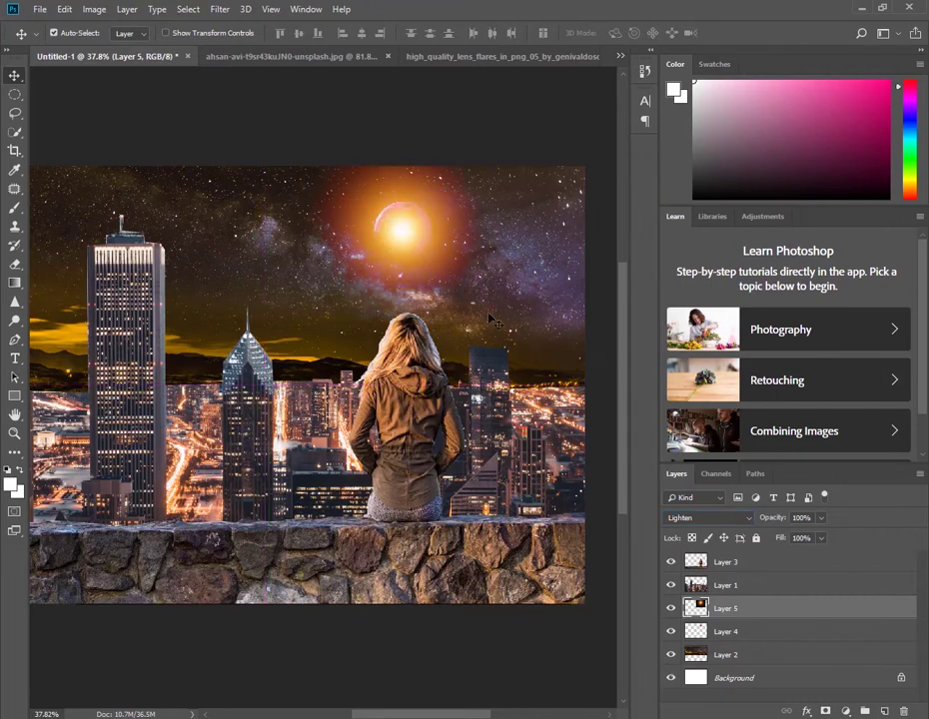
Step: Lower the flare layer's opacity to 84%
{"action": "left_click", "coordinate": [820, 518]}
{"action": "left_click_drag", "start_coordinate": [806, 537], "coordinate": [814, 536]}
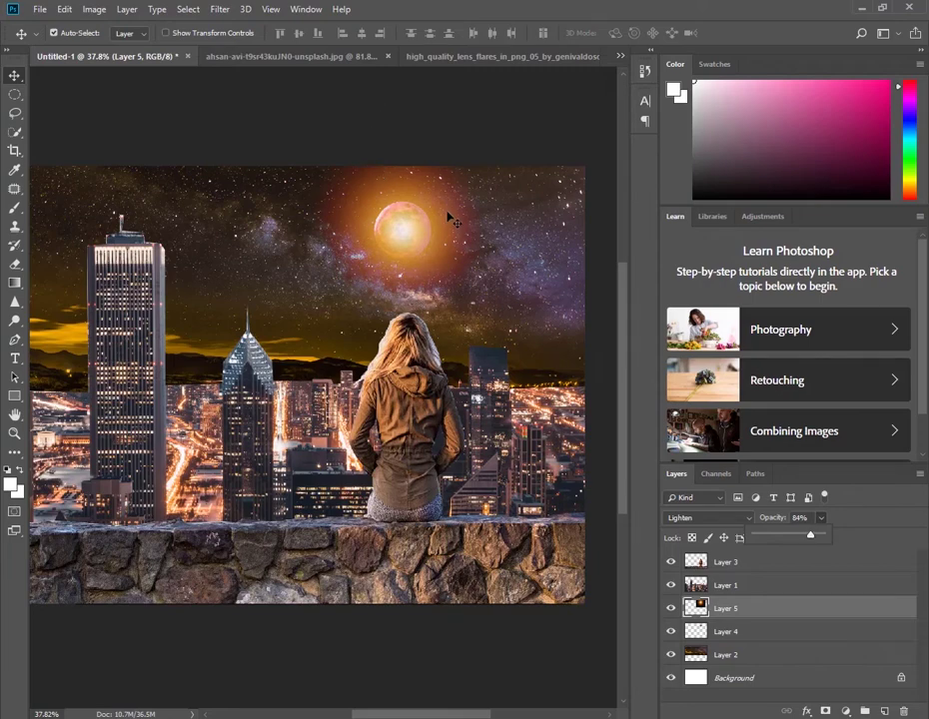
{"action": "key", "text": "ctrl"}
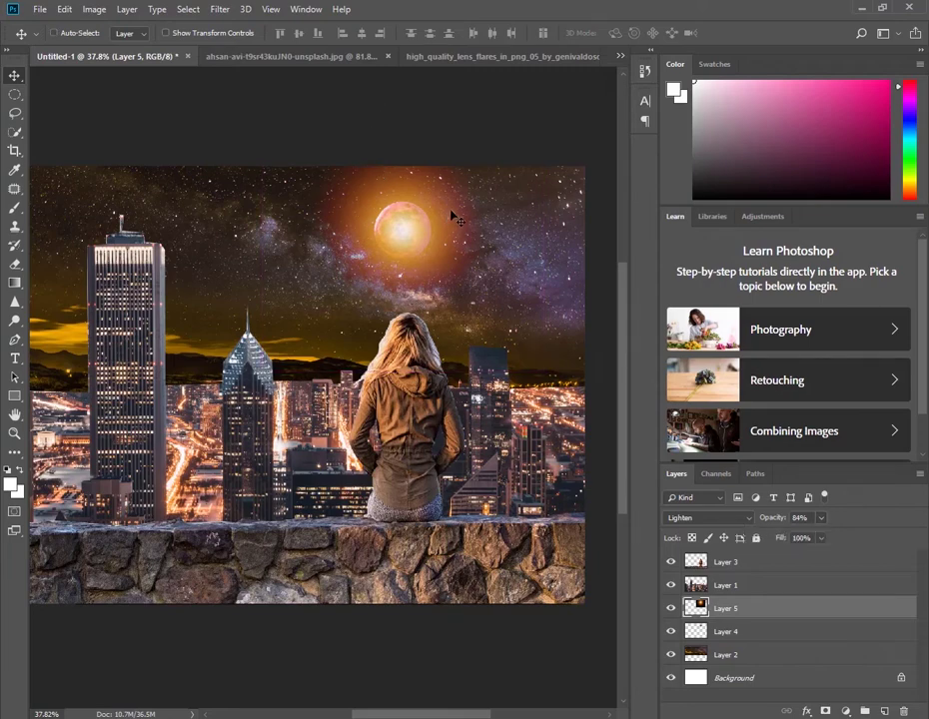
{"action": "key", "text": "ctrl+u"}
Step: Recolour the moon glow pink with Hue -150, Saturation -64 and Lightness +10
{"action": "left_click_drag", "start_coordinate": [444, 151], "coordinate": [664, 140]}
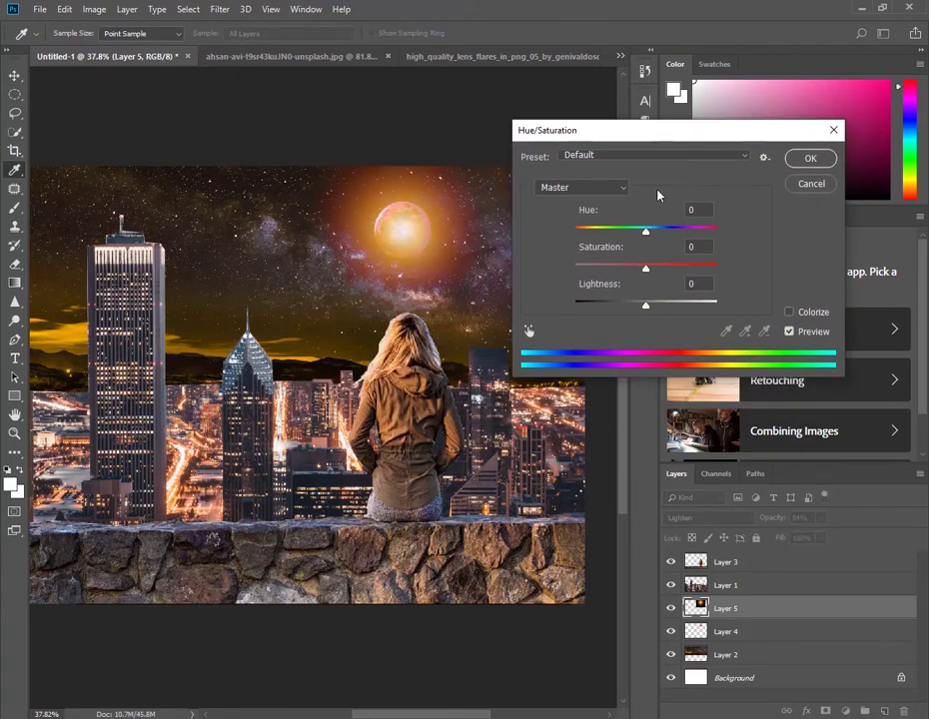
{"action": "mouse_move", "coordinate": [645, 235]}
{"action": "left_mouse_down"}
{"action": "mouse_move", "coordinate": [694, 234]}
{"action": "mouse_move", "coordinate": [637, 233]}
{"action": "mouse_move", "coordinate": [689, 231]}
{"action": "left_mouse_up"}
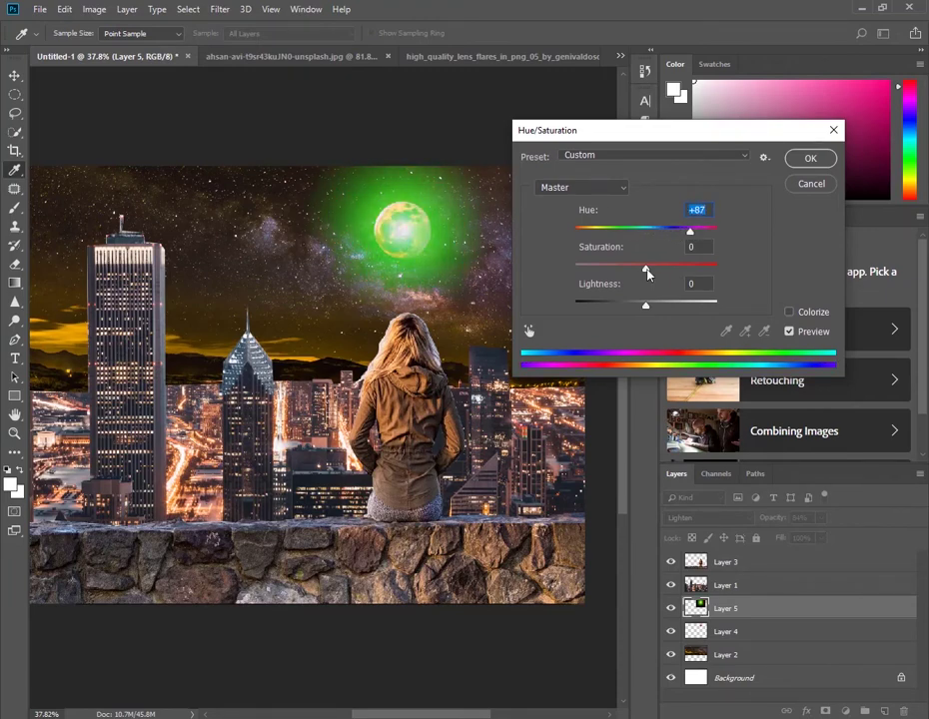
{"action": "left_click_drag", "start_coordinate": [645, 268], "coordinate": [600, 268]}
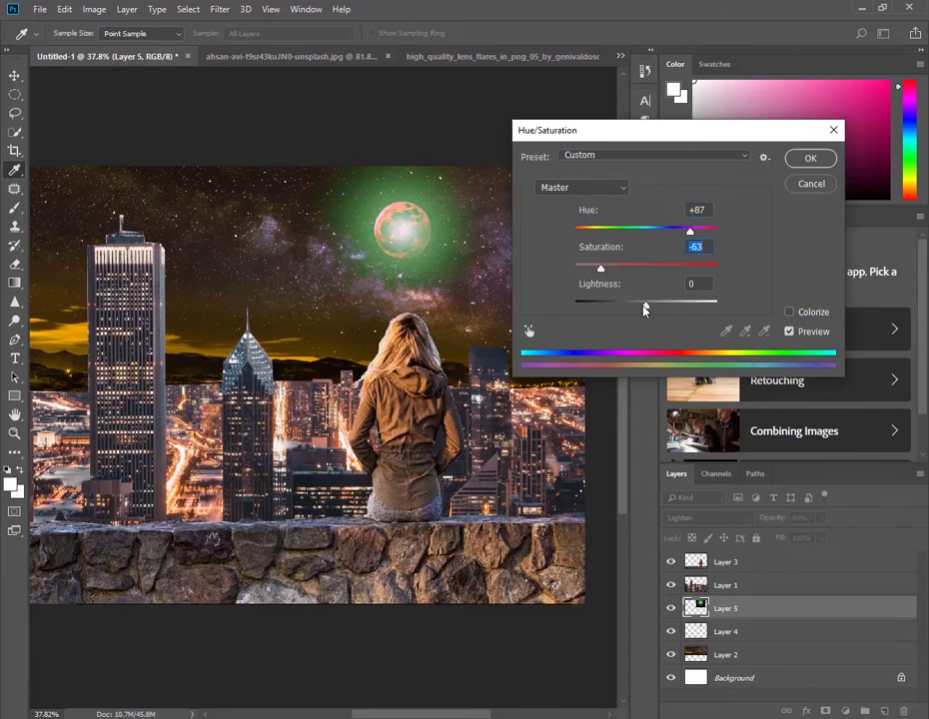
{"action": "left_click_drag", "start_coordinate": [644, 309], "coordinate": [628, 304]}
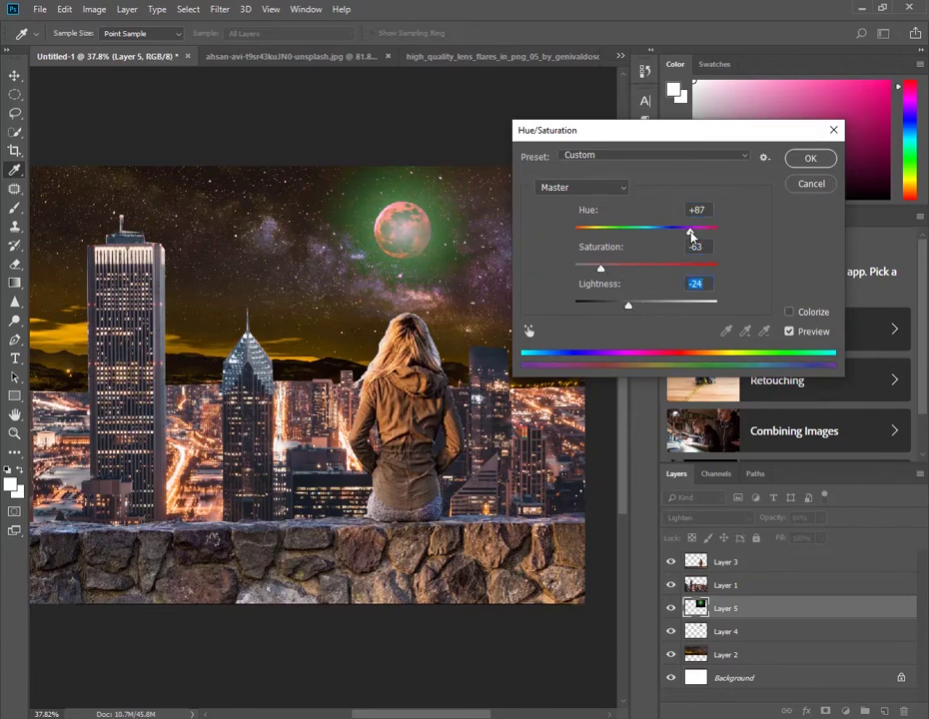
{"action": "left_click_drag", "start_coordinate": [690, 232], "coordinate": [584, 236]}
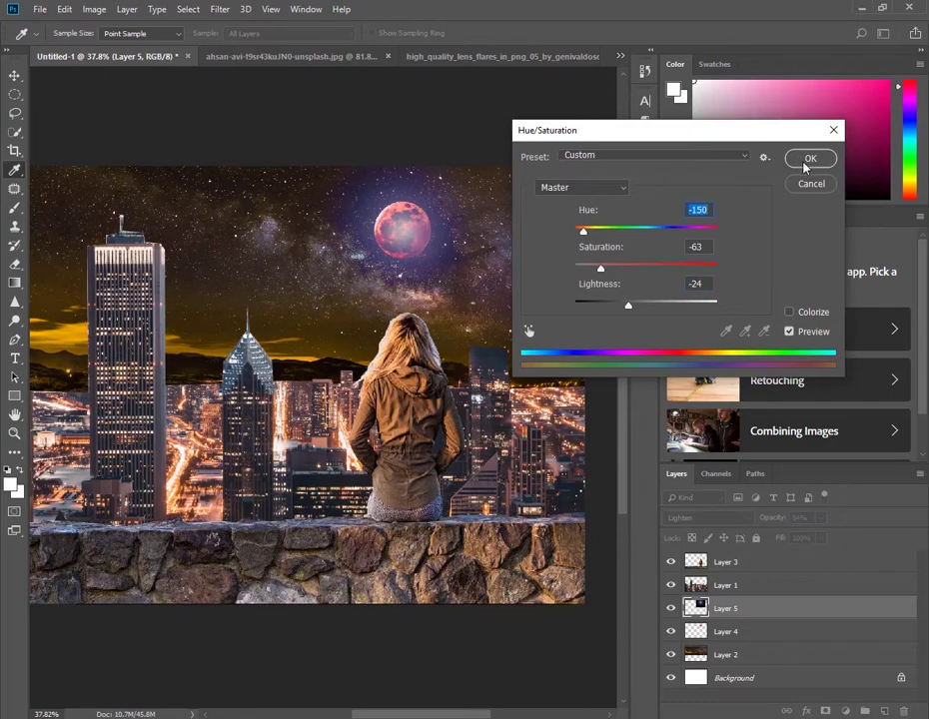
{"action": "left_click_drag", "start_coordinate": [600, 269], "coordinate": [600, 273]}
{"action": "mouse_move", "coordinate": [631, 310]}
{"action": "left_mouse_down"}
{"action": "mouse_move", "coordinate": [607, 306]}
{"action": "mouse_move", "coordinate": [654, 308]}
{"action": "left_mouse_up"}
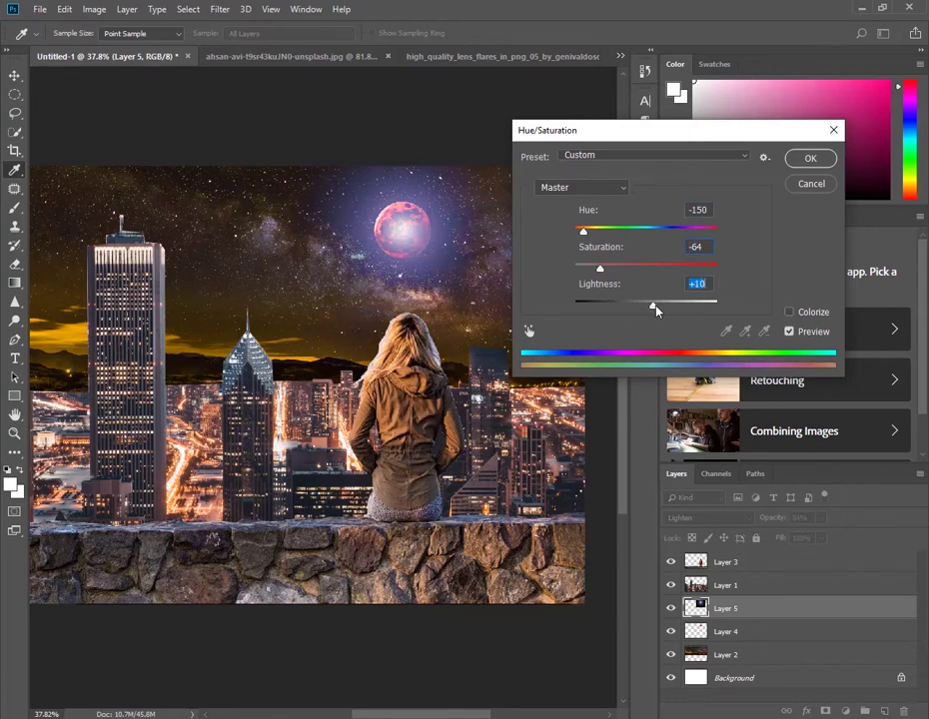
{"action": "left_click", "coordinate": [808, 159]}
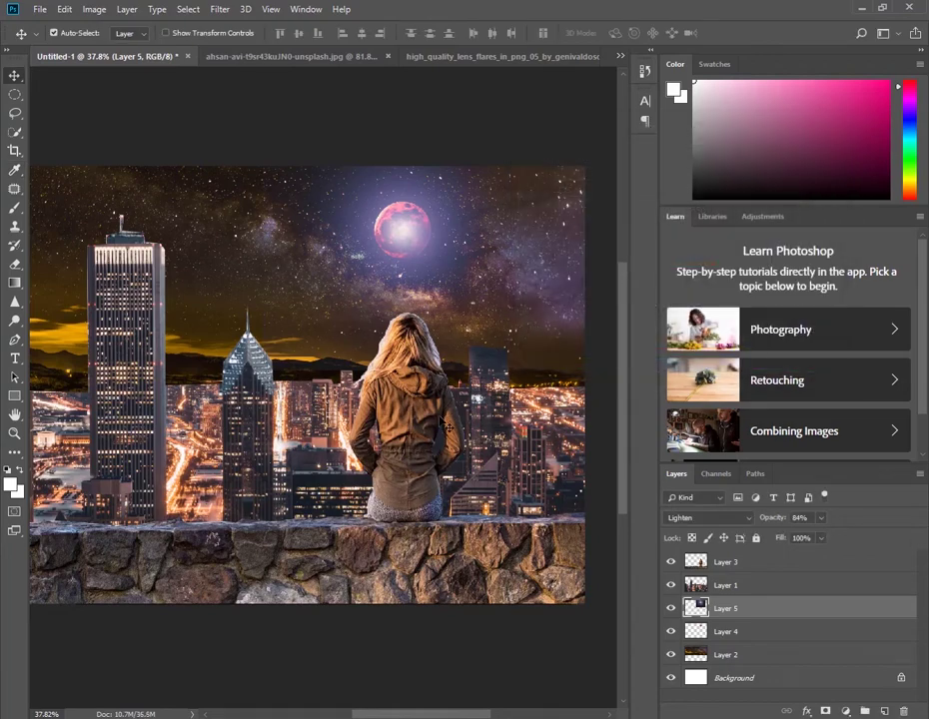
Step: Add a new layer above Layer 3 and sample a muted purple from the sky as the brush colour
{"action": "left_click", "coordinate": [734, 562]}
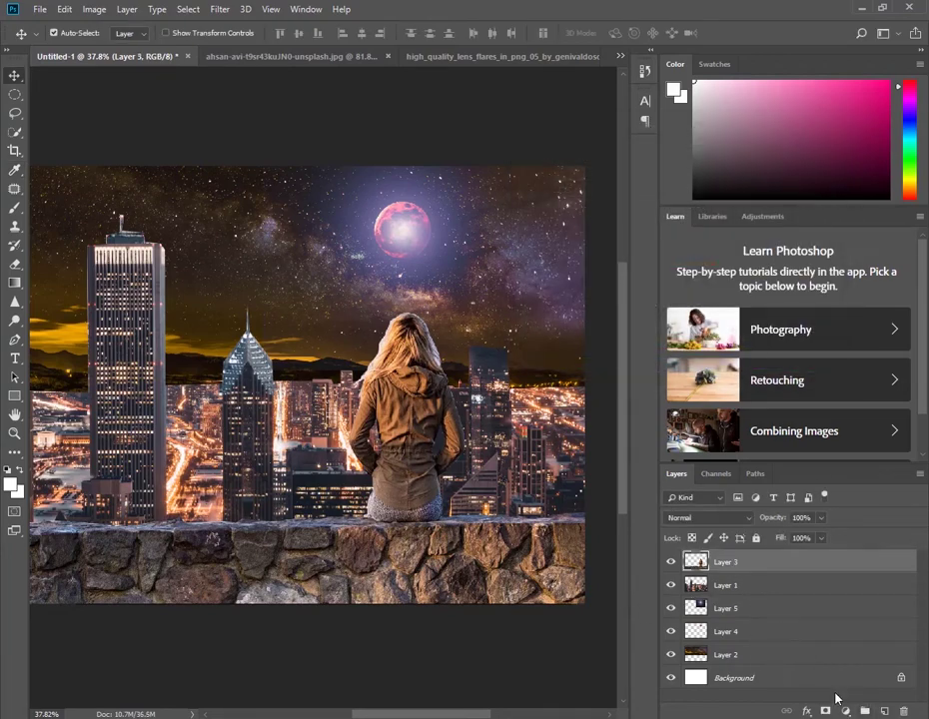
{"action": "left_click", "coordinate": [883, 710]}
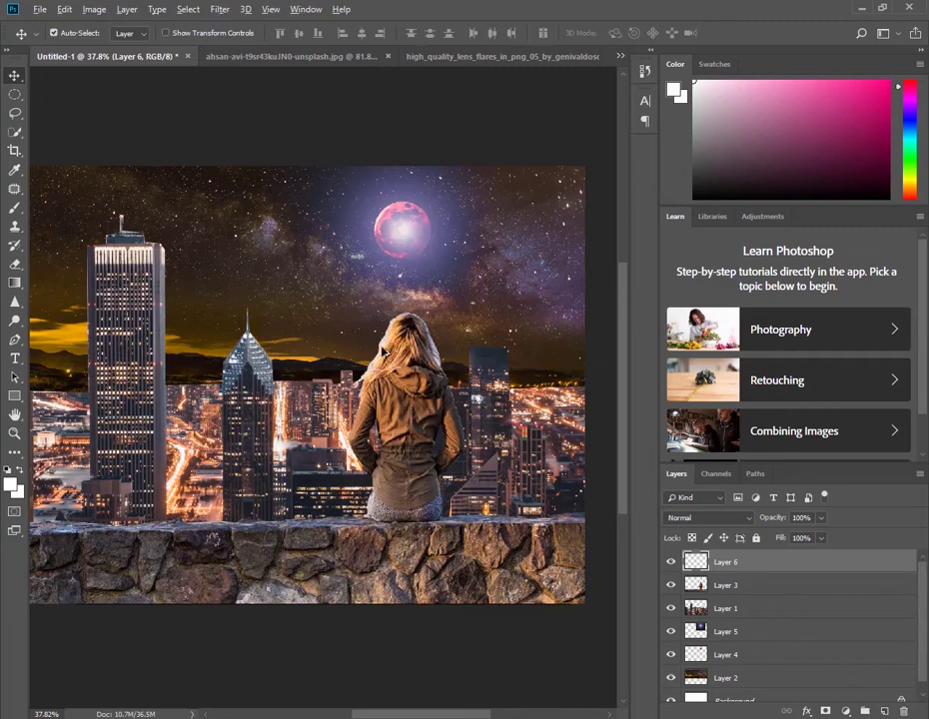
{"action": "scroll", "coordinate": [396, 339], "scroll_direction": "up", "scroll_amount": 2}
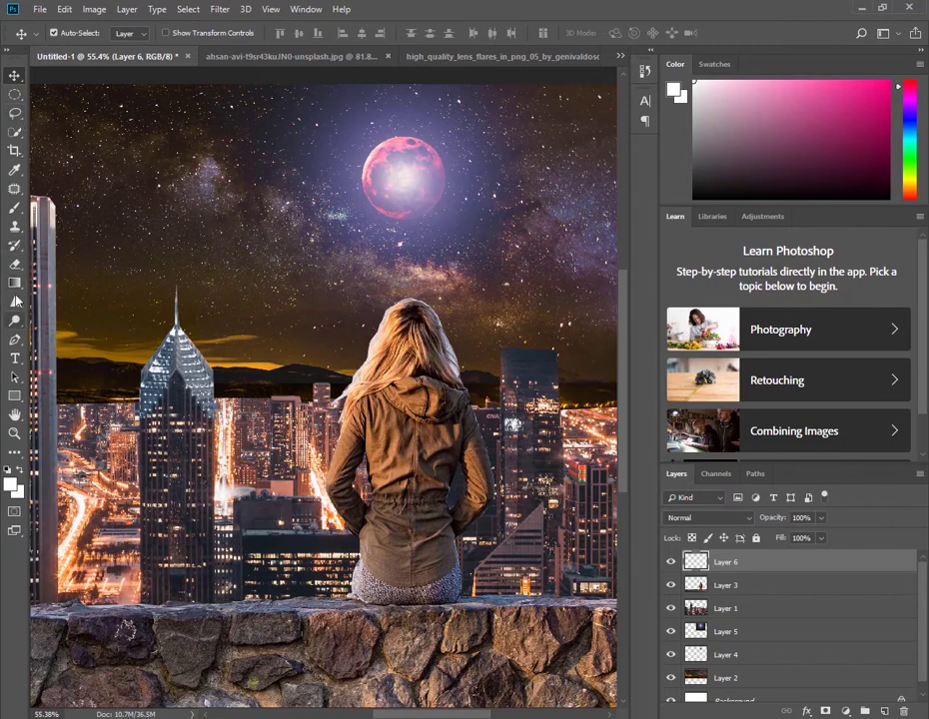
{"action": "left_click", "coordinate": [15, 207]}
{"action": "left_click", "coordinate": [13, 487]}
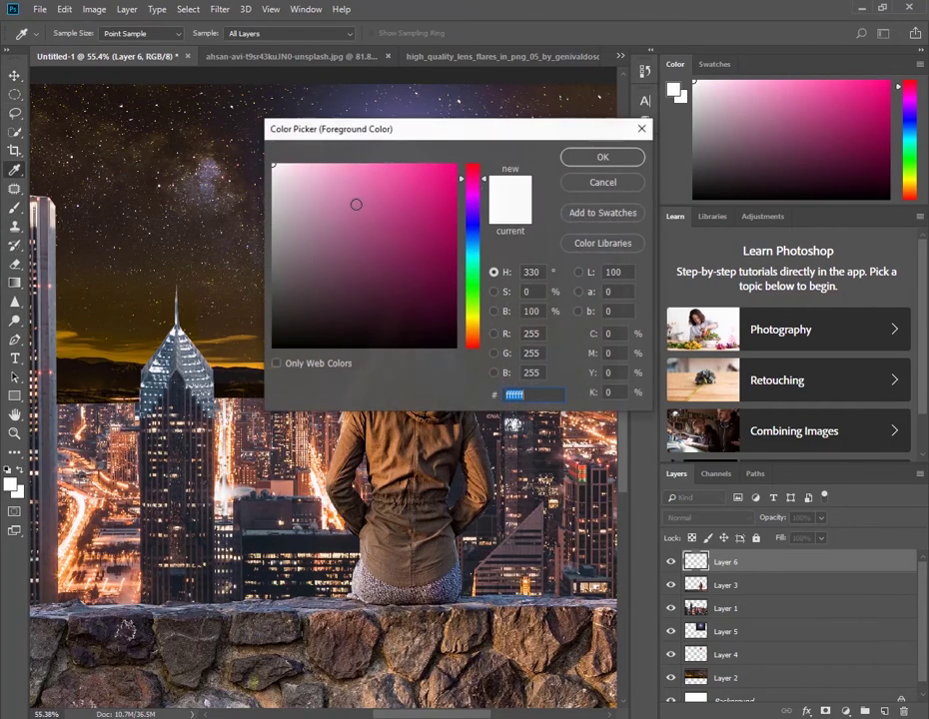
{"action": "left_click_drag", "start_coordinate": [496, 124], "coordinate": [440, 273]}
{"action": "left_click", "coordinate": [545, 231]}
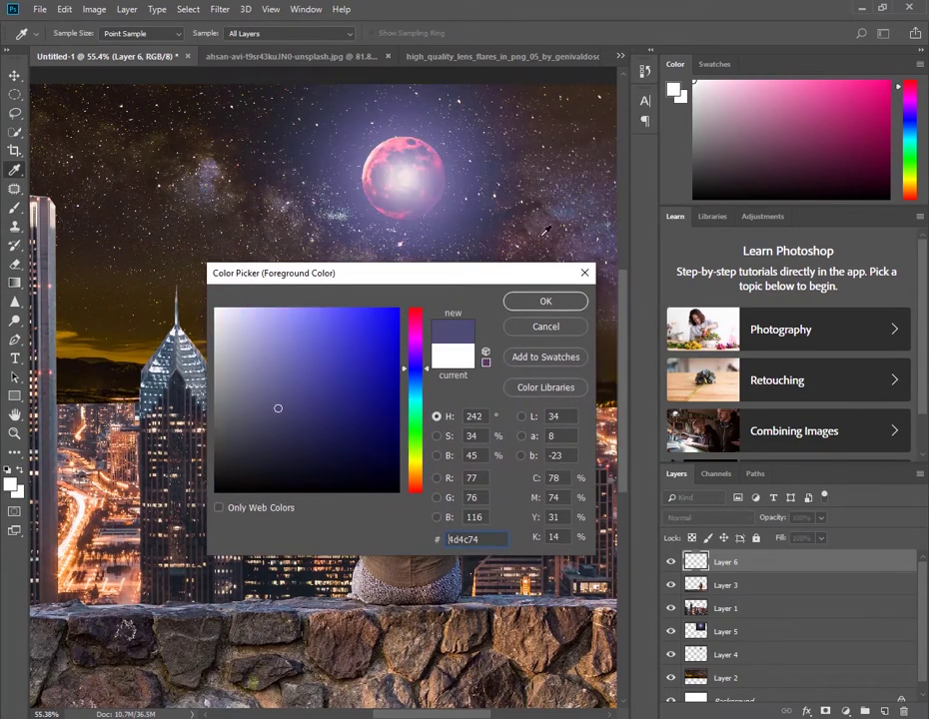
{"action": "left_click", "coordinate": [545, 302]}
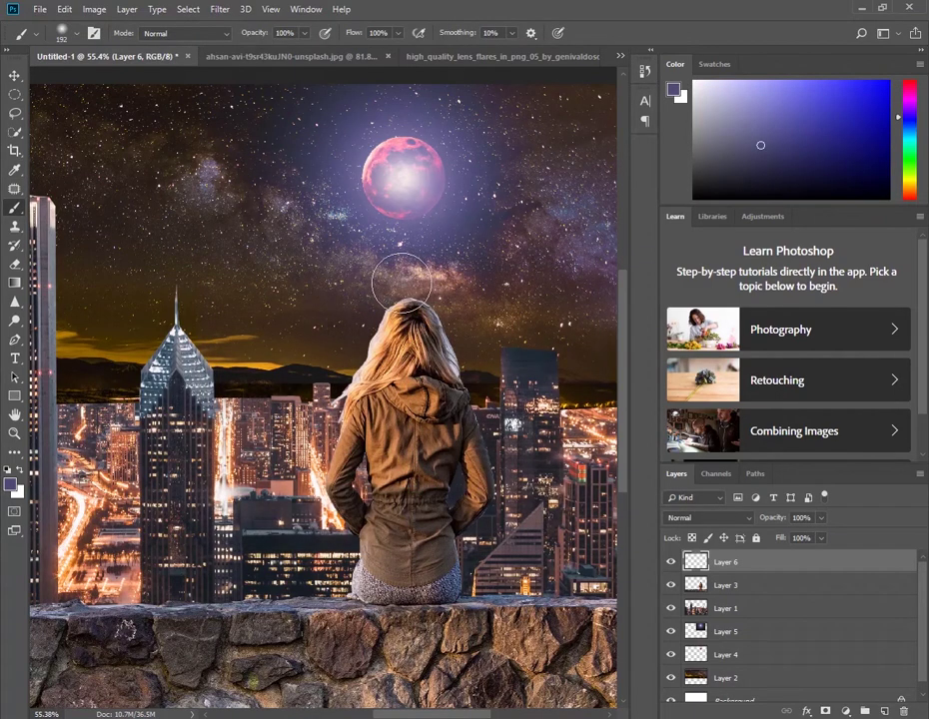
Step: Paint a purple glow around the woman and set the layer to Screen at 77% opacity
{"action": "left_click_drag", "start_coordinate": [398, 278], "coordinate": [323, 497]}
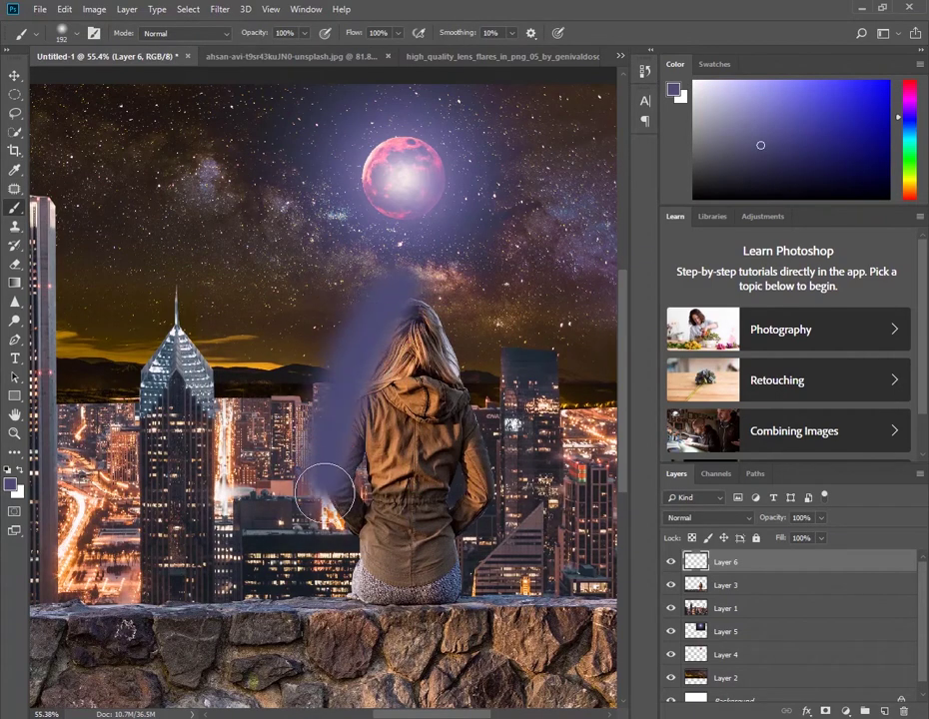
{"action": "mouse_move", "coordinate": [420, 294]}
{"action": "left_mouse_down"}
{"action": "mouse_move", "coordinate": [477, 415]}
{"action": "mouse_move", "coordinate": [497, 491]}
{"action": "left_mouse_up"}
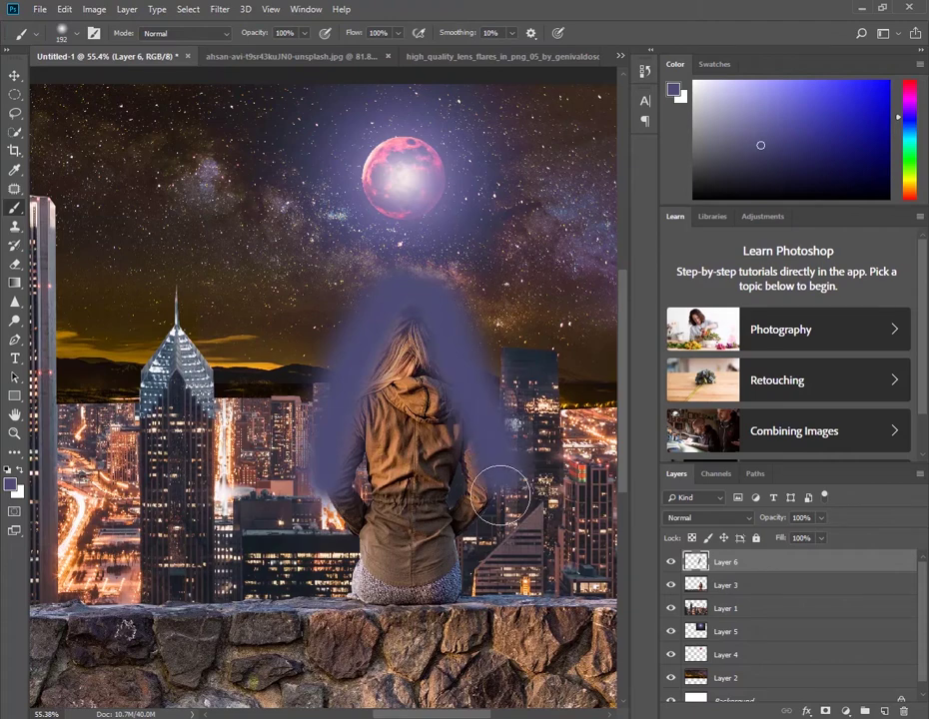
{"action": "left_click", "coordinate": [707, 517]}
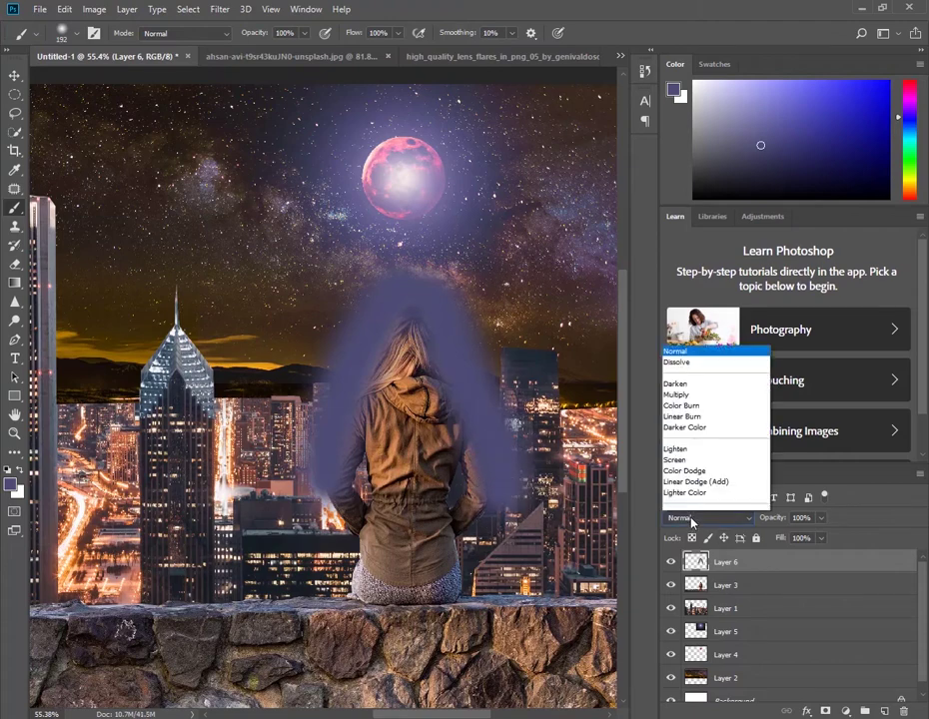
{"action": "left_click", "coordinate": [701, 277]}
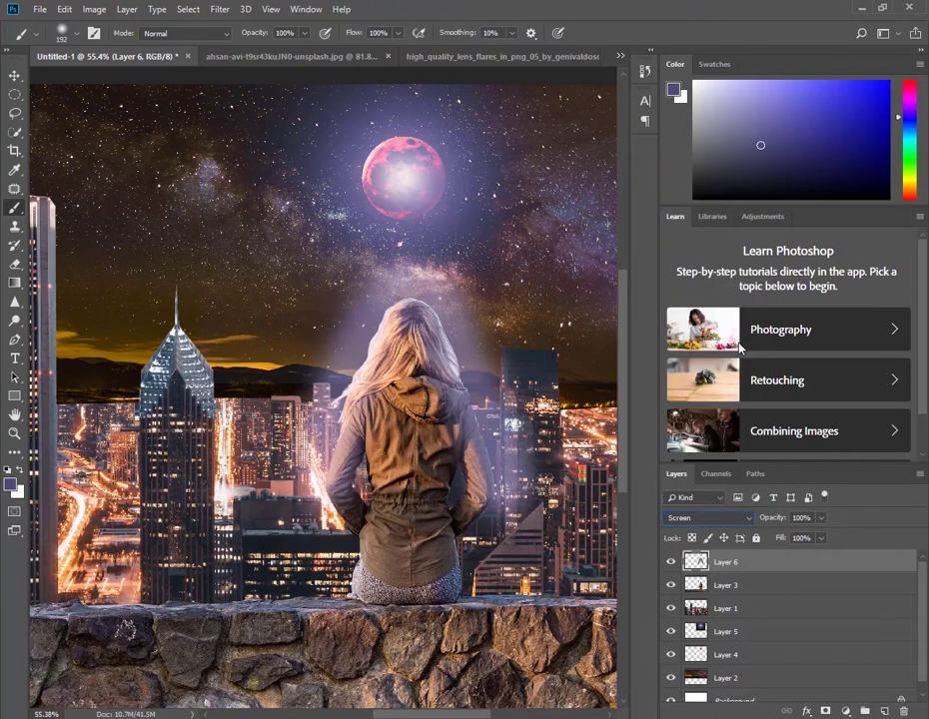
{"action": "left_click", "coordinate": [394, 230]}
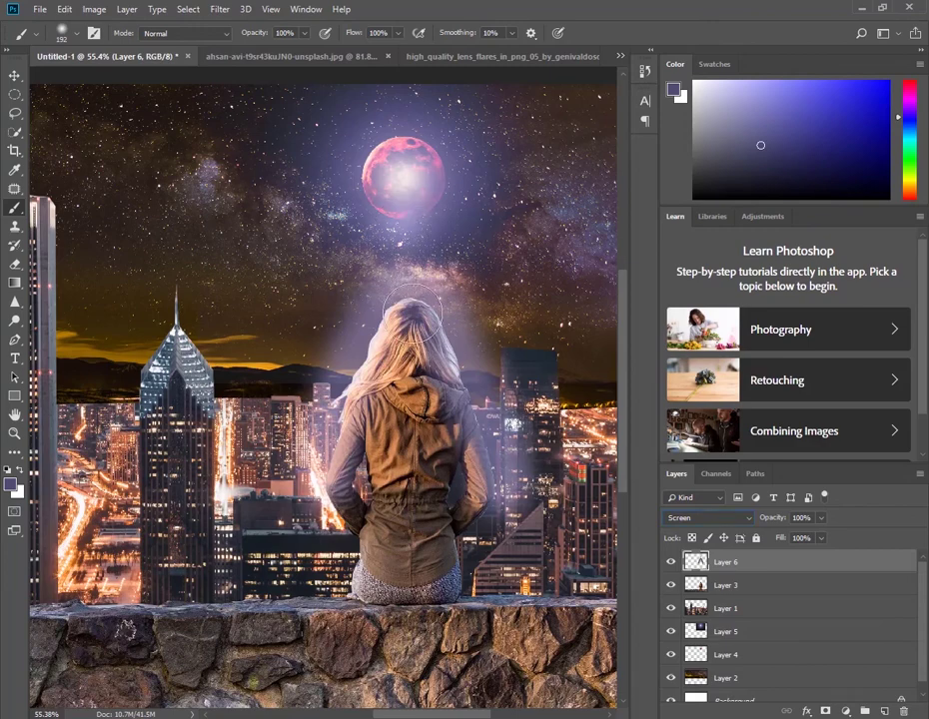
{"action": "left_click", "coordinate": [820, 518]}
{"action": "left_click_drag", "start_coordinate": [804, 537], "coordinate": [808, 538]}
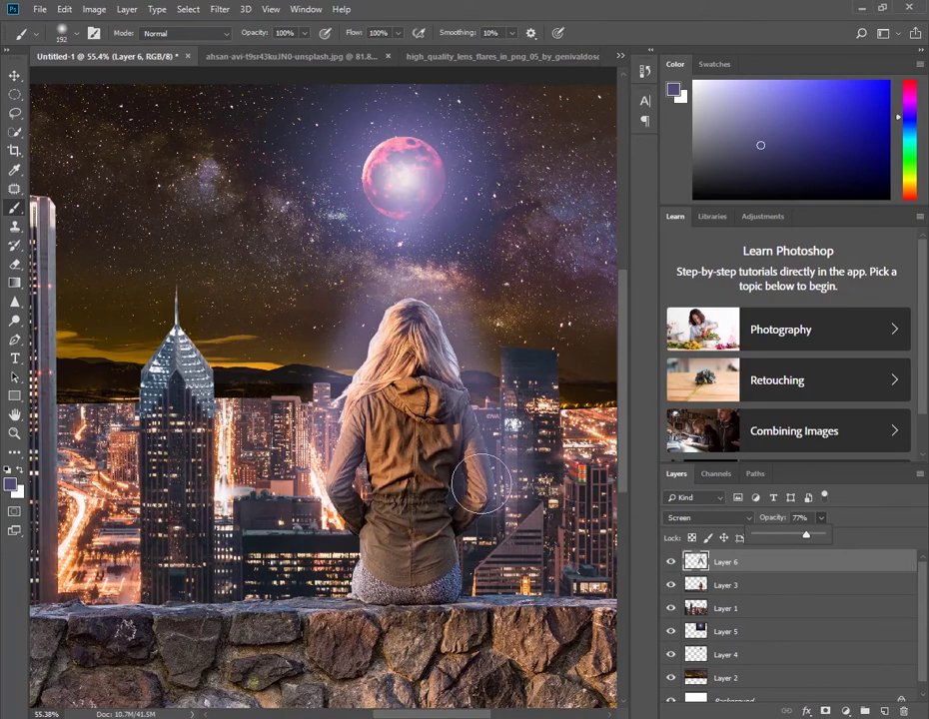
{"action": "scroll", "coordinate": [389, 409], "scroll_direction": "down", "scroll_amount": 3}
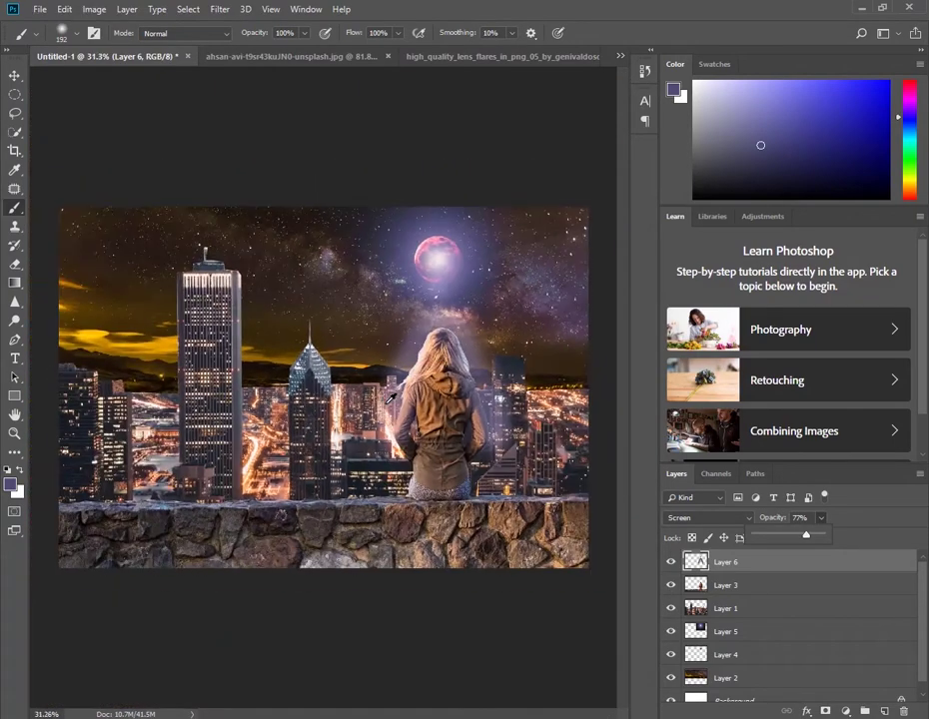
{"action": "scroll", "coordinate": [387, 400], "scroll_direction": "down", "scroll_amount": 1}
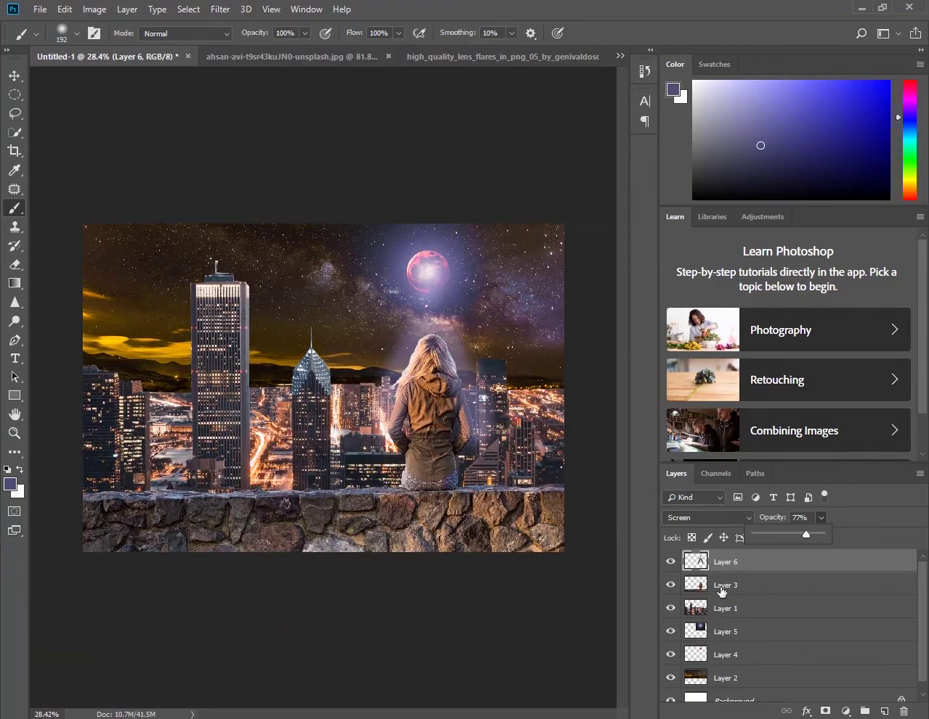
Step: Add a layer below Layer 3, brush a bluish haze along the wall top, and set it to Screen
{"action": "left_click", "coordinate": [721, 589]}
{"action": "left_click", "coordinate": [883, 711]}
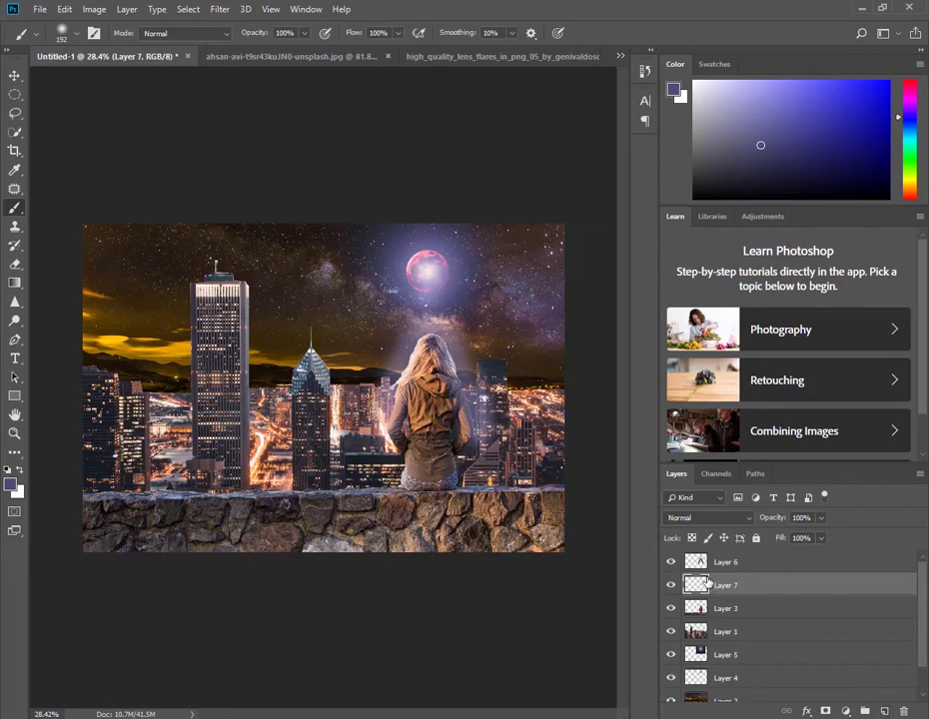
{"action": "left_click_drag", "start_coordinate": [711, 611], "coordinate": [711, 575]}
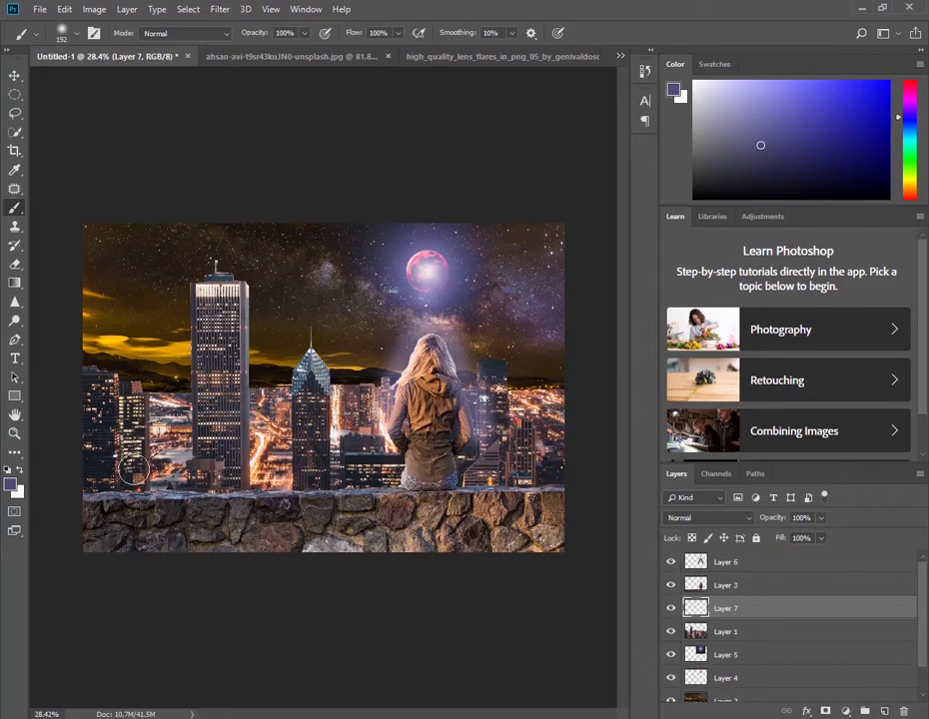
{"action": "mouse_move", "coordinate": [259, 496]}
{"action": "left_mouse_down"}
{"action": "mouse_move", "coordinate": [566, 487]}
{"action": "mouse_move", "coordinate": [261, 487]}
{"action": "left_mouse_up"}
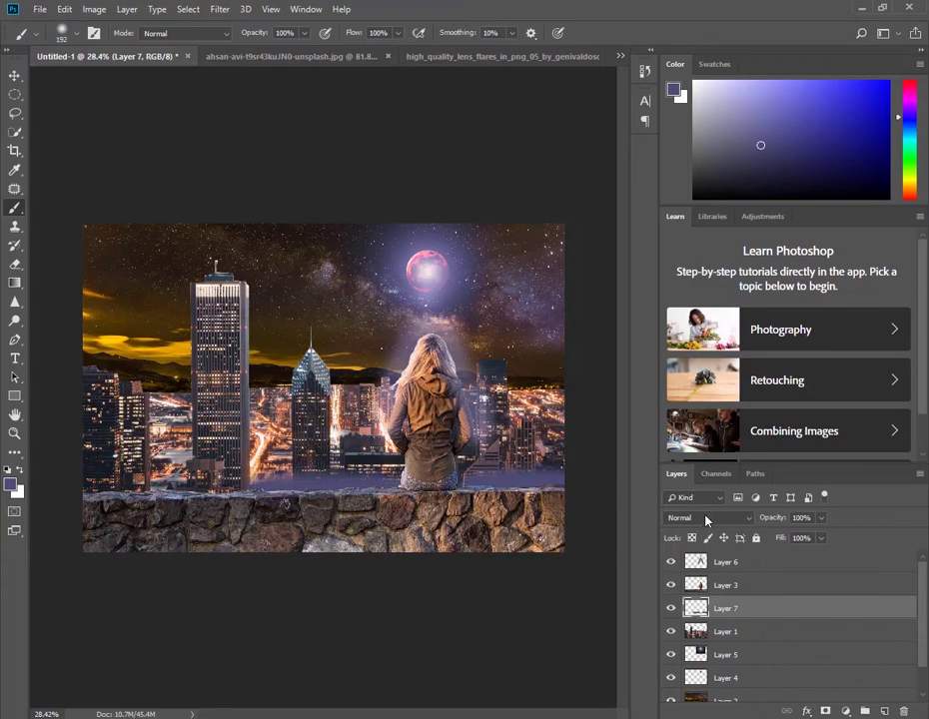
{"action": "left_click", "coordinate": [706, 518]}
{"action": "left_click", "coordinate": [687, 265]}
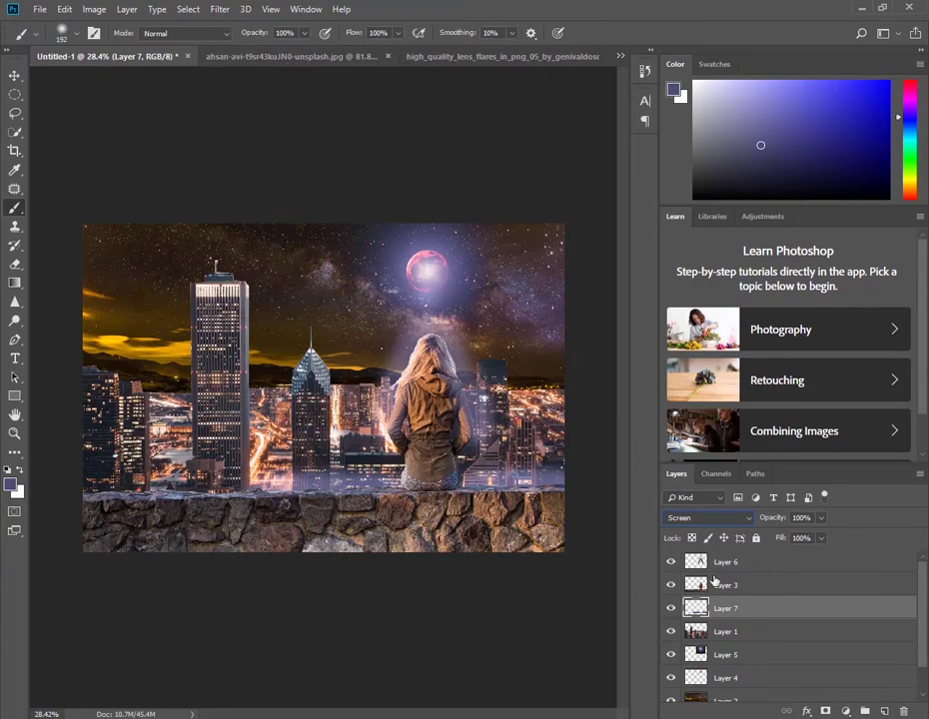
{"action": "left_click", "coordinate": [749, 563]}
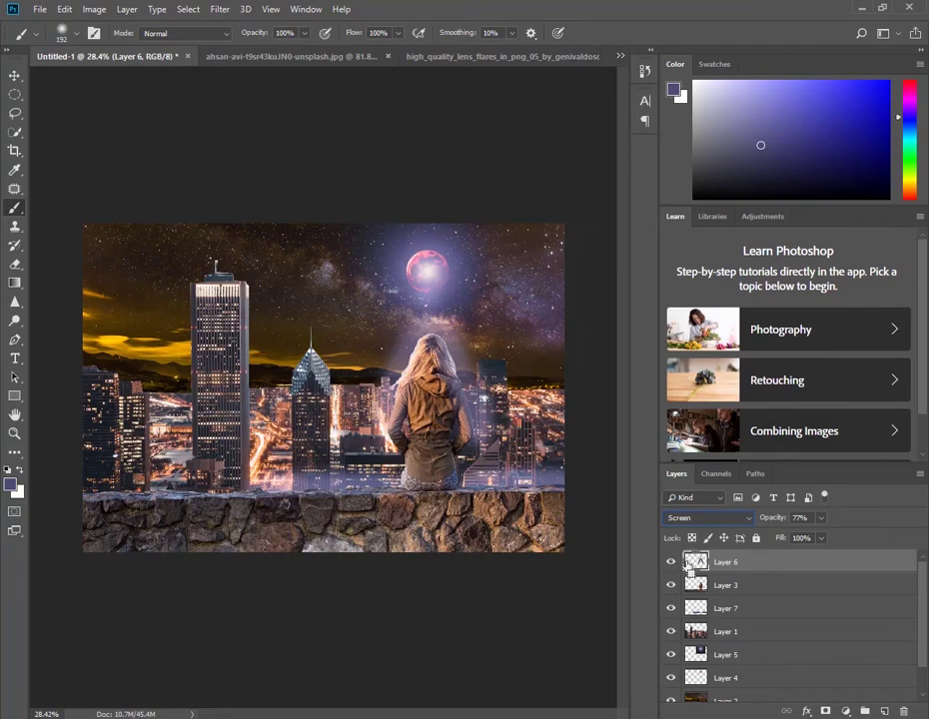
Step: Stamp visible layers to a new layer, then Camera Raw: Contrast +51, Exposure -0.80, Tint +10, lower Highlights
{"action": "key", "text": "shift+alt+n"}
{"action": "key", "text": "ctrl+shift+alt+e"}
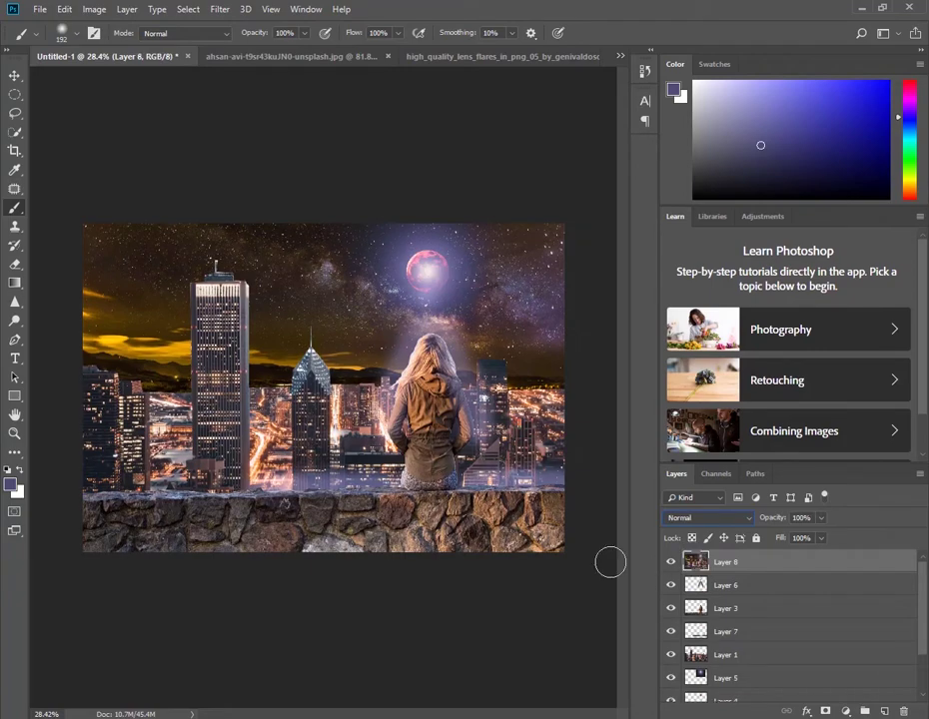
{"action": "left_click", "coordinate": [219, 9]}
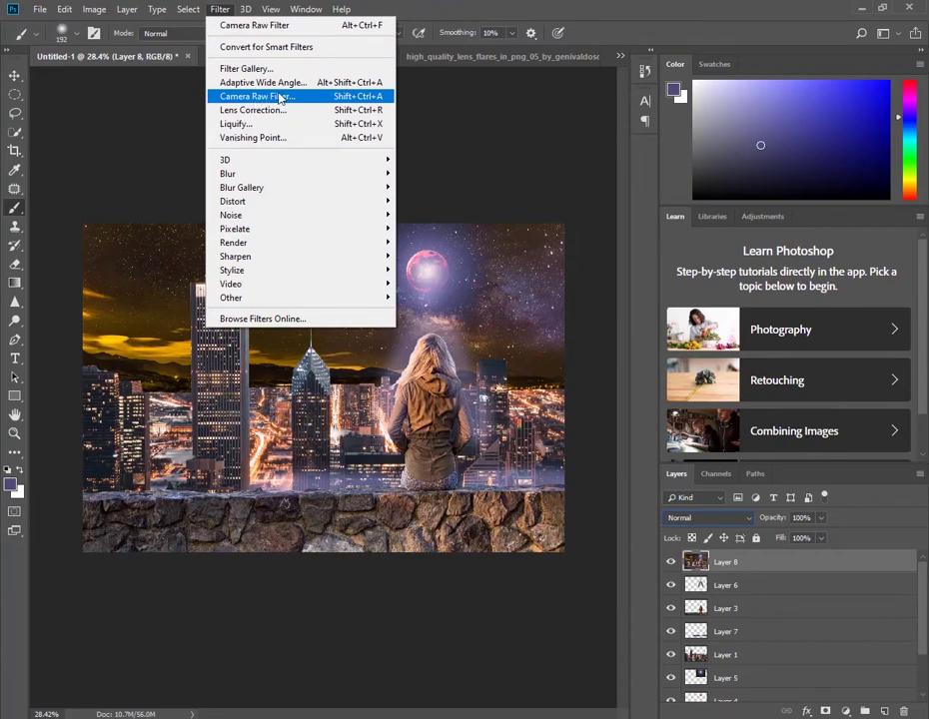
{"action": "left_click", "coordinate": [280, 96]}
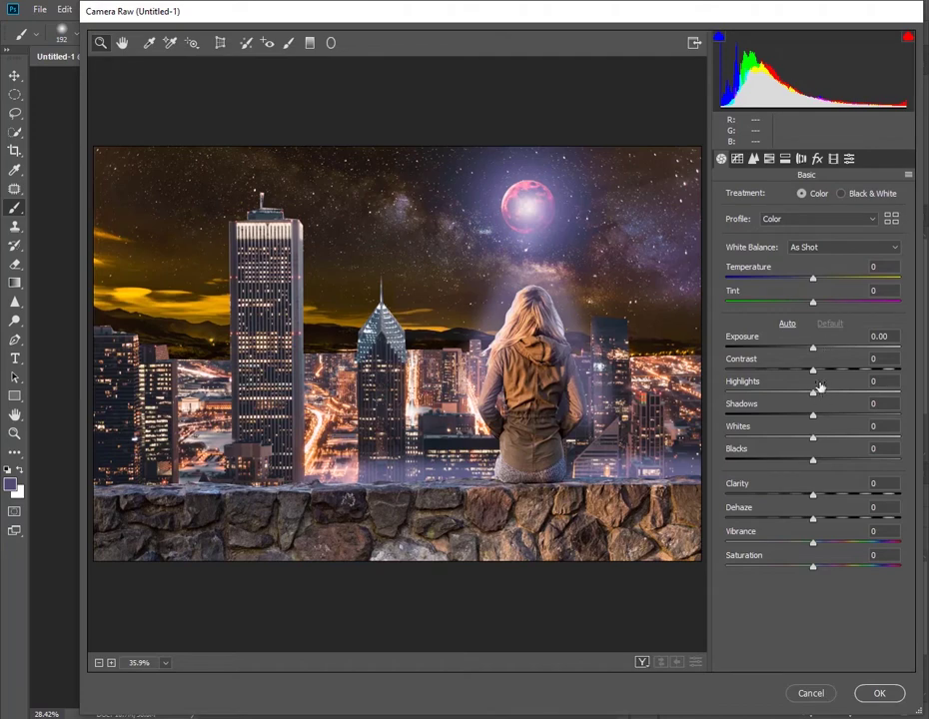
{"action": "left_click_drag", "start_coordinate": [813, 371], "coordinate": [862, 370]}
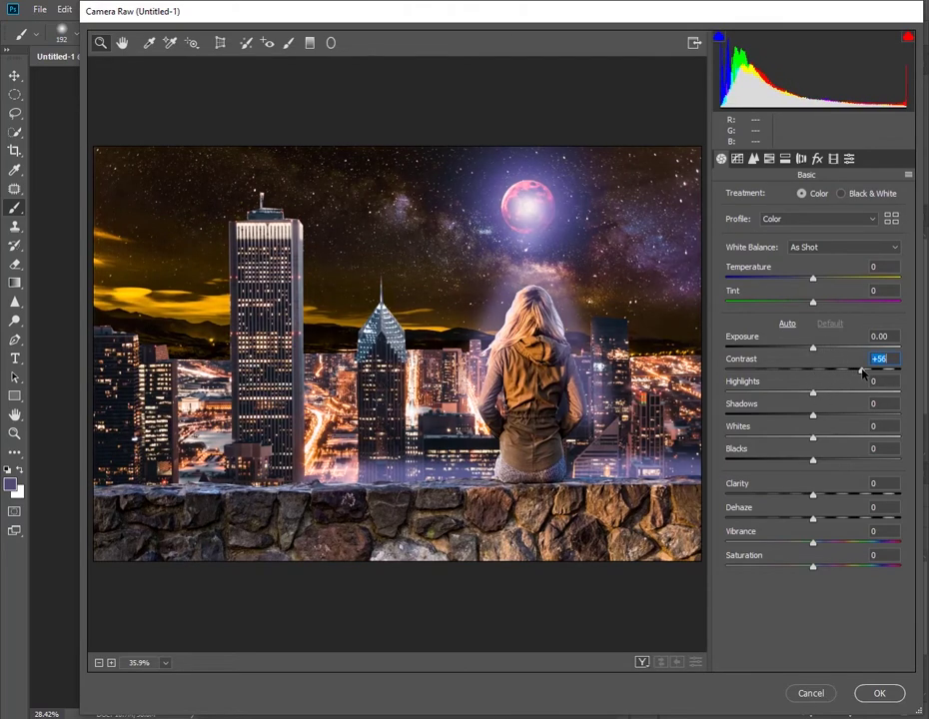
{"action": "left_click_drag", "start_coordinate": [813, 348], "coordinate": [802, 348]}
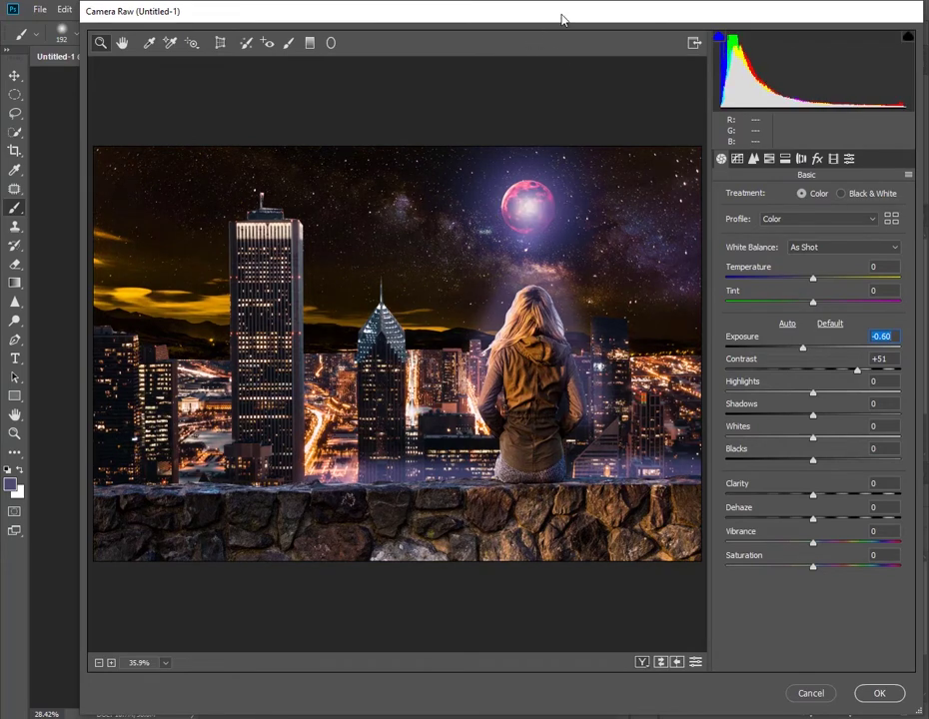
{"action": "left_click_drag", "start_coordinate": [562, 19], "coordinate": [520, 28]}
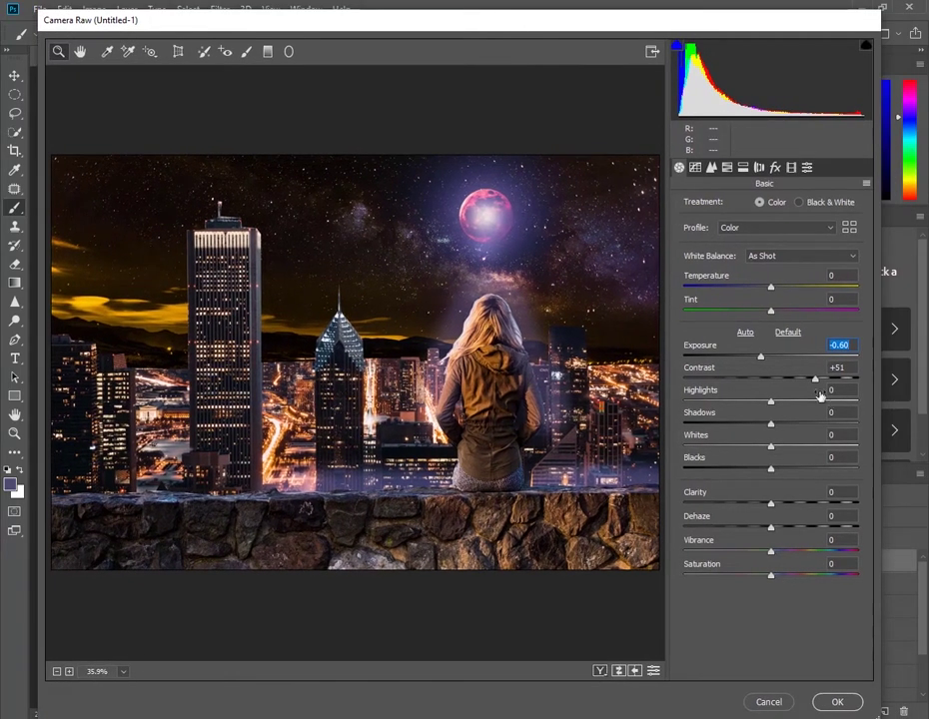
{"action": "mouse_move", "coordinate": [771, 317]}
{"action": "left_mouse_down"}
{"action": "mouse_move", "coordinate": [739, 321]}
{"action": "mouse_move", "coordinate": [785, 320]}
{"action": "mouse_move", "coordinate": [777, 317]}
{"action": "mouse_move", "coordinate": [756, 358]}
{"action": "left_mouse_up"}
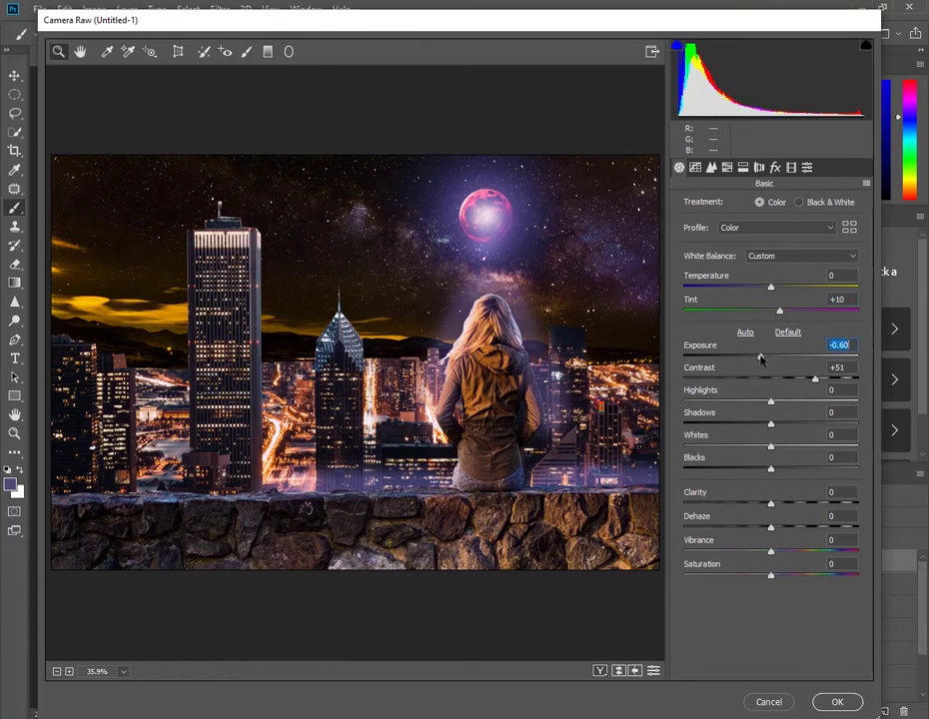
{"action": "mouse_move", "coordinate": [767, 407]}
{"action": "left_mouse_down"}
{"action": "mouse_move", "coordinate": [697, 409]}
{"action": "mouse_move", "coordinate": [840, 409]}
{"action": "mouse_move", "coordinate": [725, 409]}
{"action": "mouse_move", "coordinate": [759, 424]}
{"action": "mouse_move", "coordinate": [734, 423]}
{"action": "mouse_move", "coordinate": [809, 445]}
{"action": "mouse_move", "coordinate": [785, 452]}
{"action": "mouse_move", "coordinate": [796, 450]}
{"action": "mouse_move", "coordinate": [790, 472]}
{"action": "mouse_move", "coordinate": [757, 472]}
{"action": "mouse_move", "coordinate": [796, 470]}
{"action": "mouse_move", "coordinate": [804, 503]}
{"action": "mouse_move", "coordinate": [762, 507]}
{"action": "mouse_move", "coordinate": [820, 508]}
{"action": "mouse_move", "coordinate": [786, 507]}
{"action": "mouse_move", "coordinate": [769, 527]}
{"action": "mouse_move", "coordinate": [809, 553]}
{"action": "mouse_move", "coordinate": [724, 548]}
{"action": "mouse_move", "coordinate": [763, 552]}
{"action": "mouse_move", "coordinate": [772, 579]}
{"action": "left_mouse_up"}
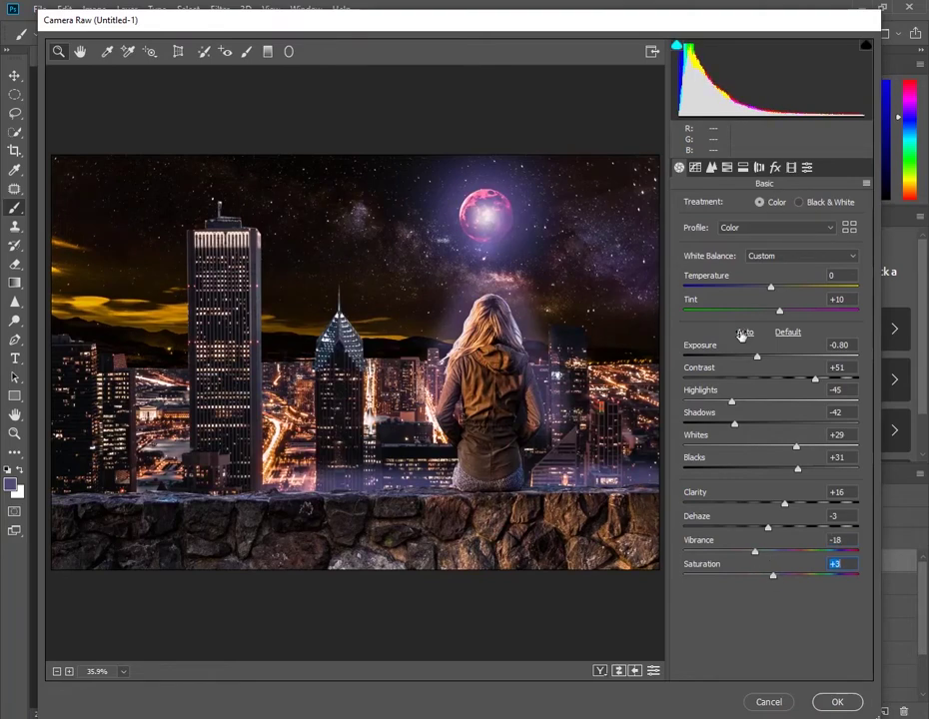
Step: Set HSL saturation to Reds +33 and Oranges -27, then apply the grade to Layer 8
{"action": "left_click", "coordinate": [727, 168]}
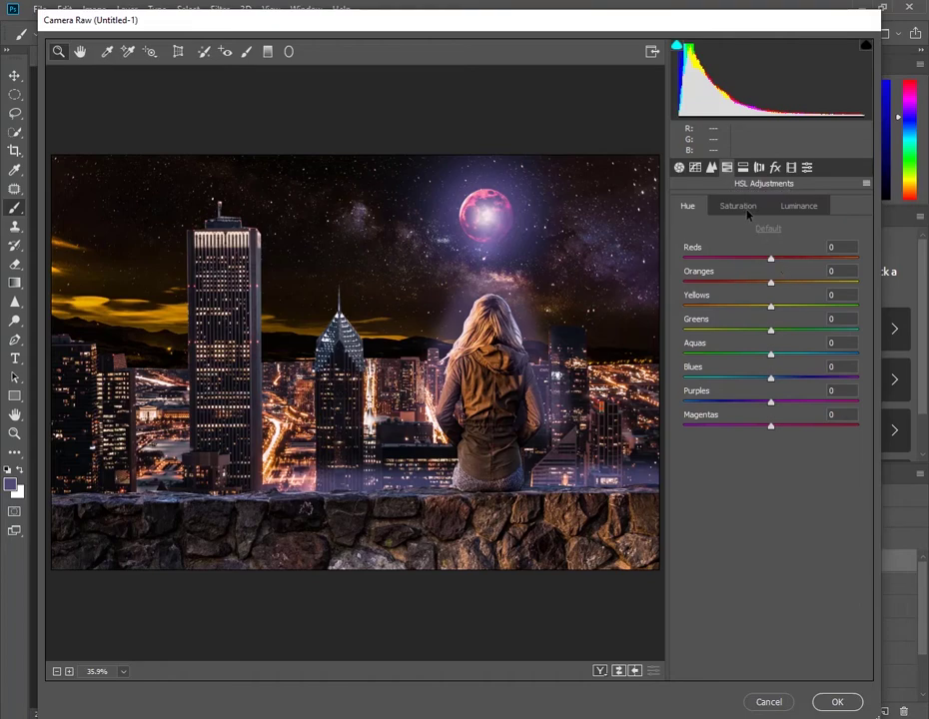
{"action": "left_click", "coordinate": [739, 207]}
{"action": "mouse_move", "coordinate": [778, 263]}
{"action": "left_mouse_down"}
{"action": "mouse_move", "coordinate": [811, 266]}
{"action": "mouse_move", "coordinate": [798, 265]}
{"action": "mouse_move", "coordinate": [823, 288]}
{"action": "mouse_move", "coordinate": [747, 285]}
{"action": "left_mouse_up"}
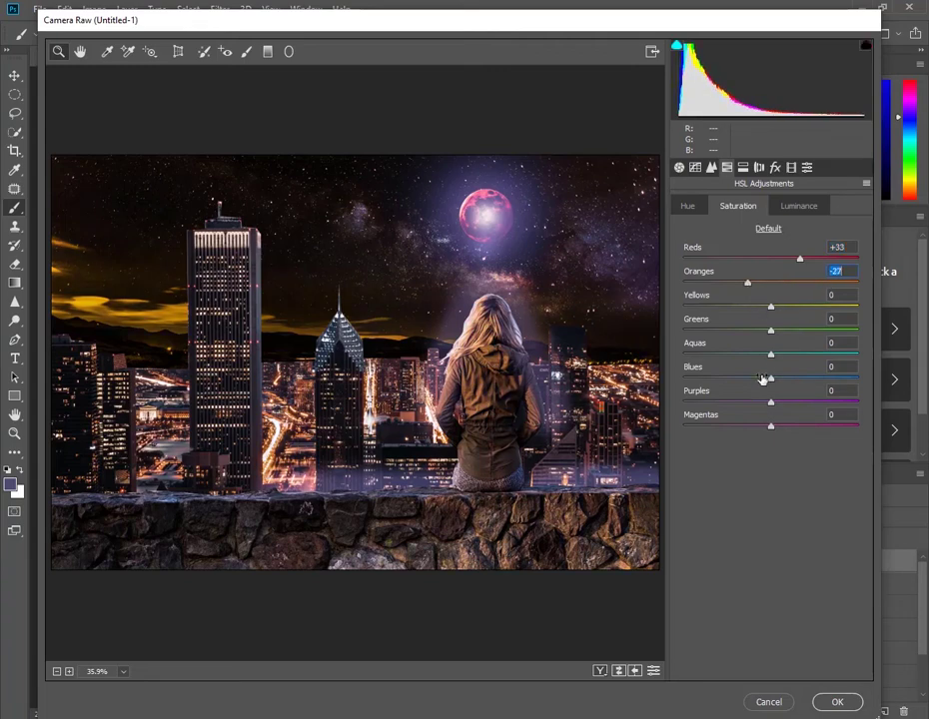
{"action": "left_click", "coordinate": [837, 701]}
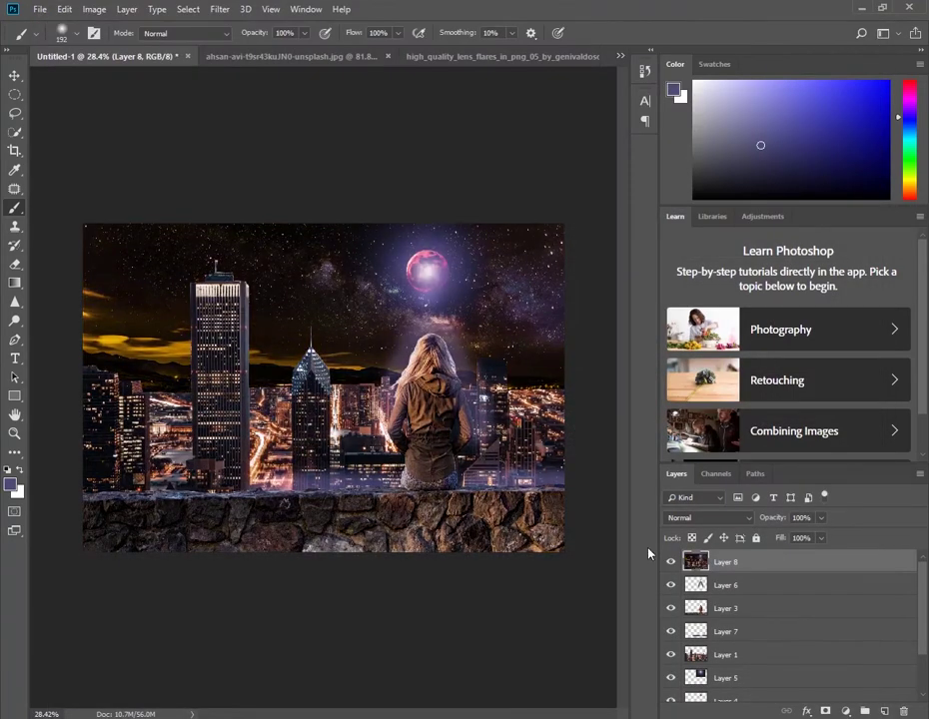
Step: Add a Gradient Fill layer and set its left gradient stop to black
{"action": "left_click", "coordinate": [845, 711]}
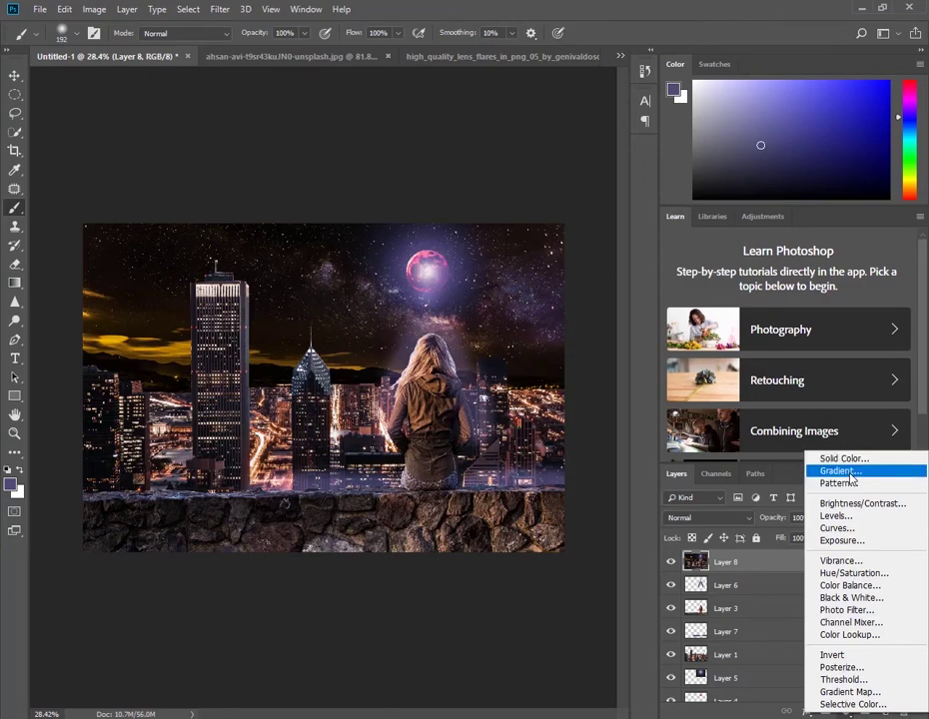
{"action": "left_click", "coordinate": [839, 471]}
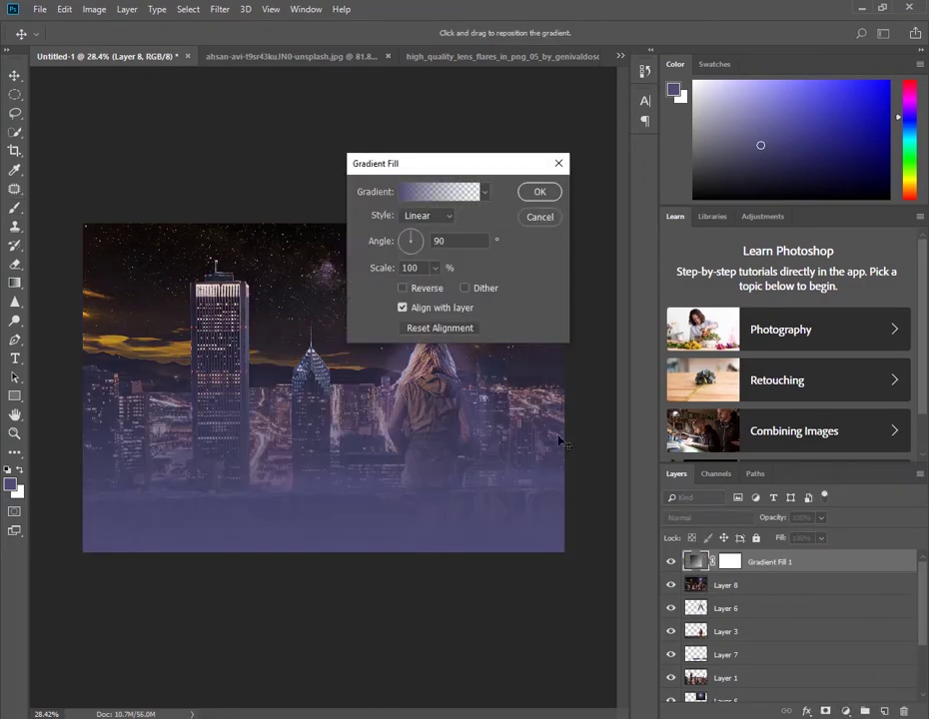
{"action": "left_click", "coordinate": [430, 191]}
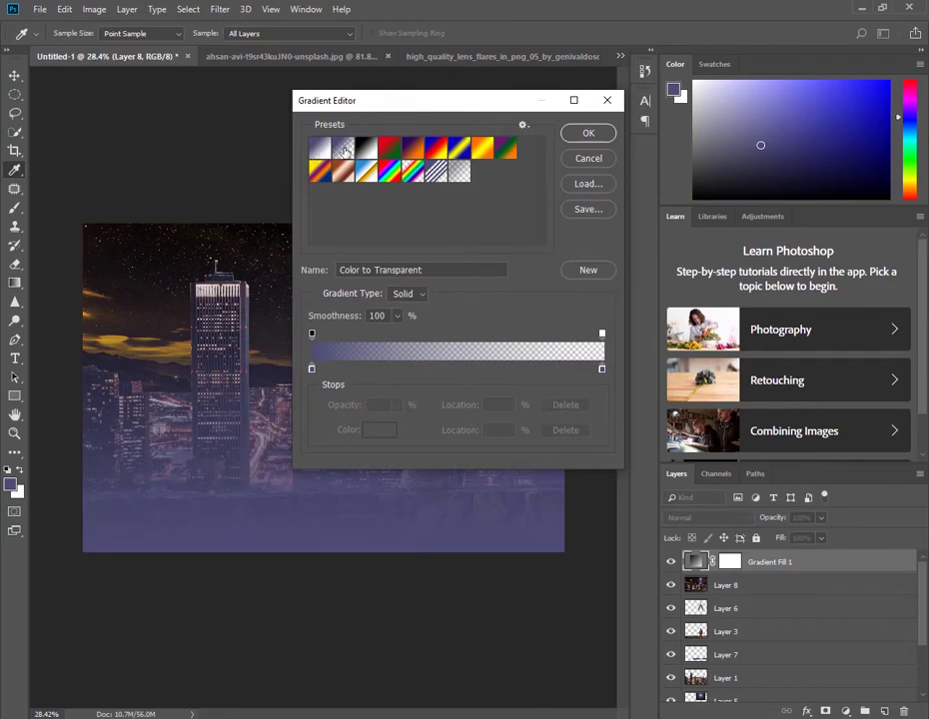
{"action": "left_click", "coordinate": [310, 368]}
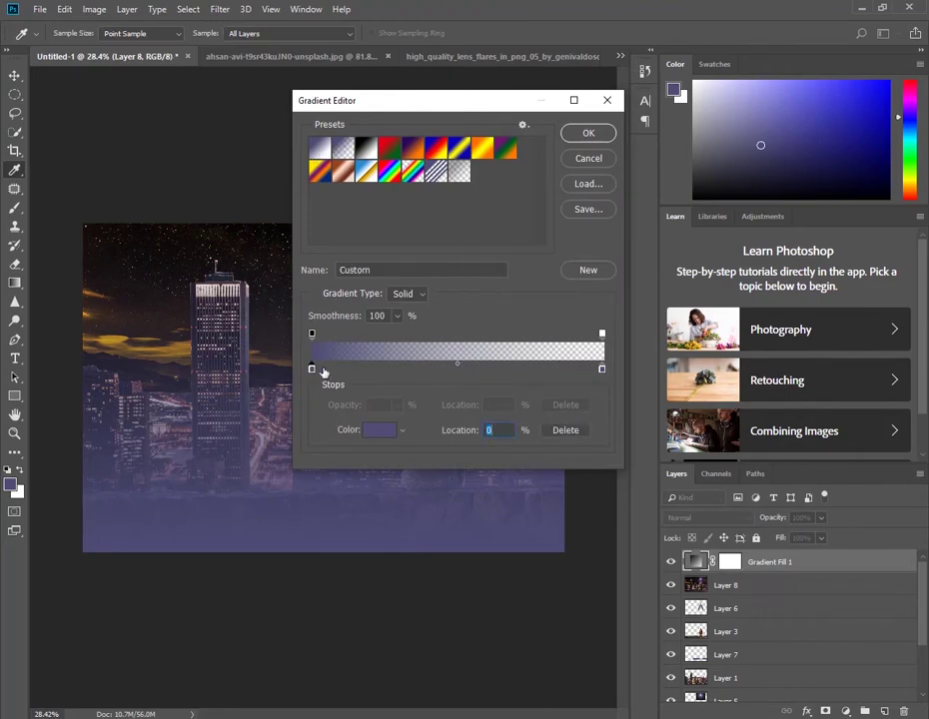
{"action": "left_click", "coordinate": [380, 430]}
{"action": "left_click_drag", "start_coordinate": [364, 445], "coordinate": [398, 491]}
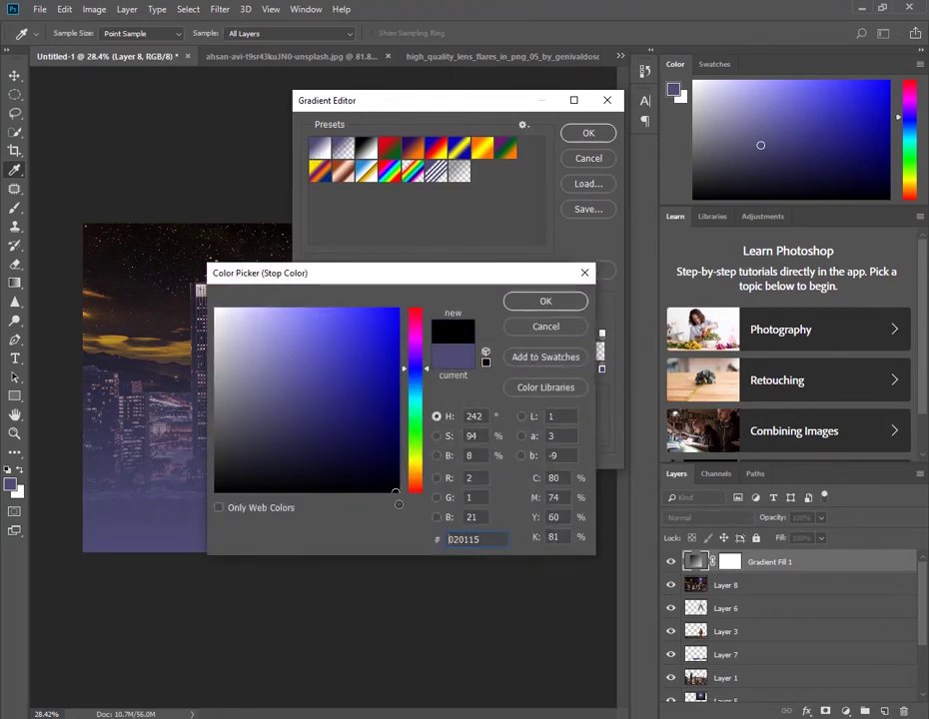
{"action": "left_click", "coordinate": [537, 301]}
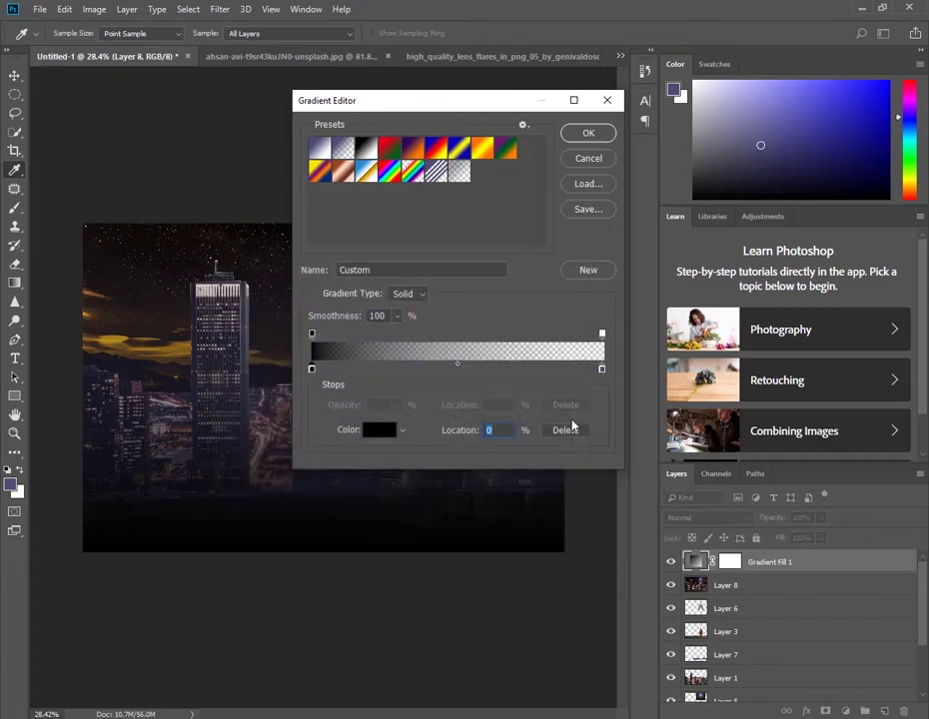
Step: Set the right gradient stop to pale lavender b9b8ed and apply the gradient fill
{"action": "left_click", "coordinate": [602, 370]}
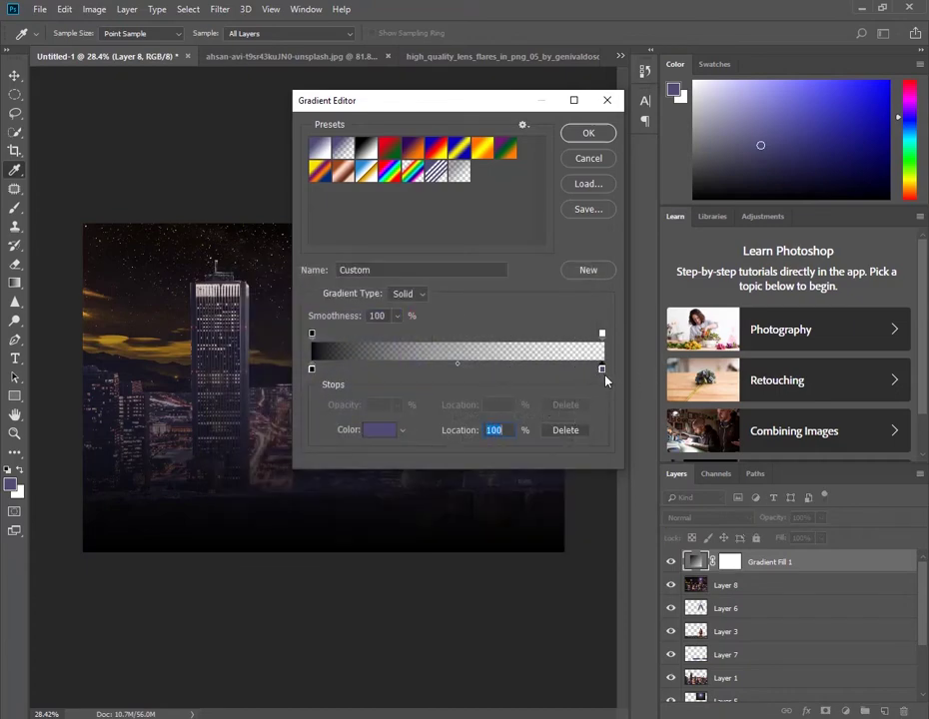
{"action": "left_click", "coordinate": [388, 431]}
{"action": "left_click", "coordinate": [256, 321]}
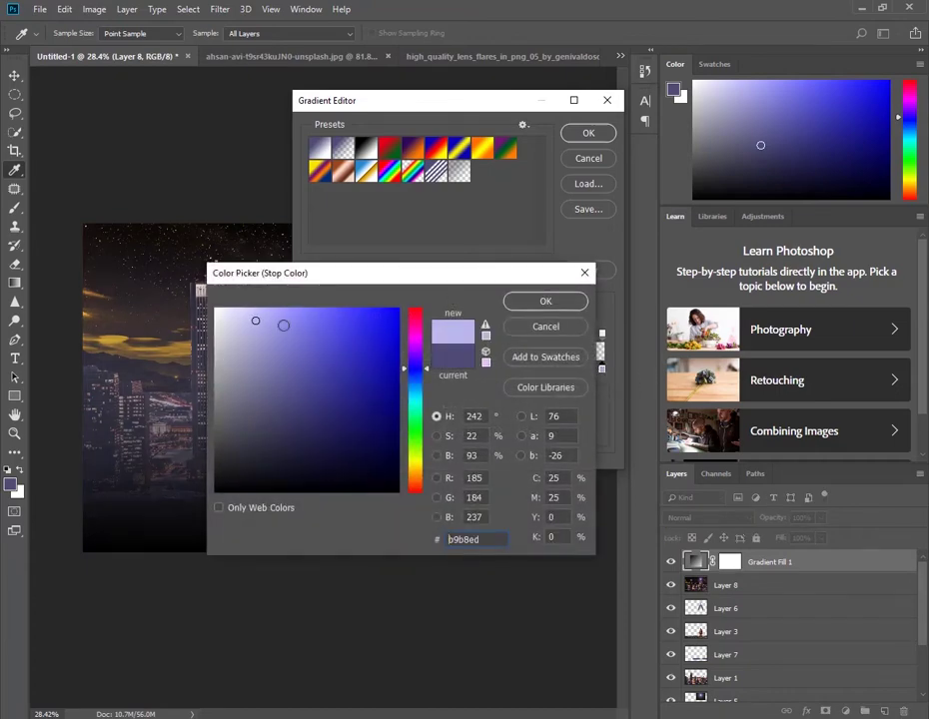
{"action": "left_click", "coordinate": [519, 305]}
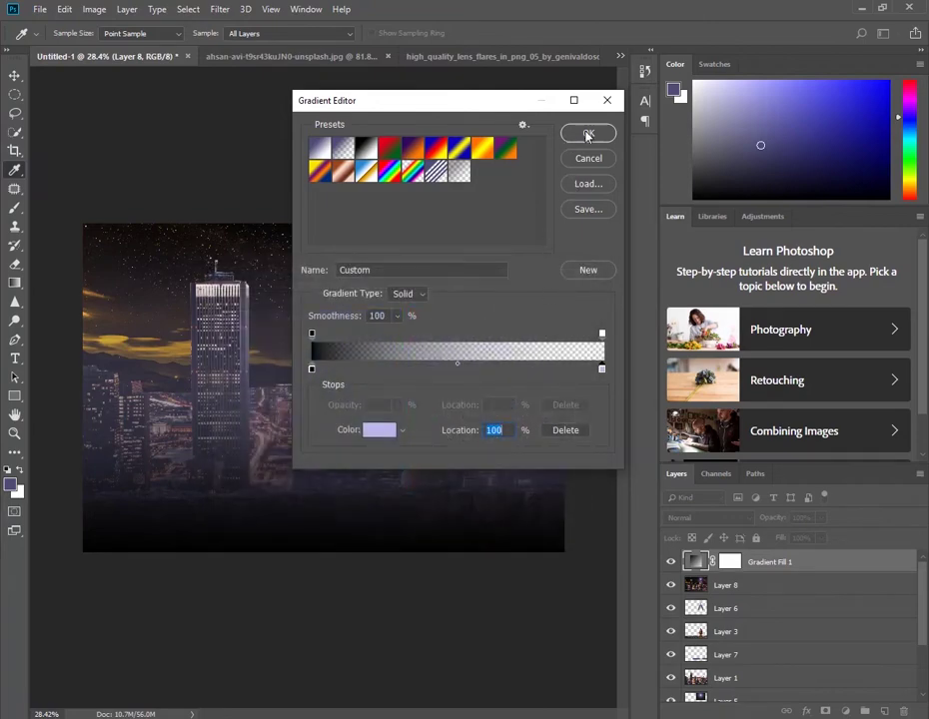
{"action": "left_click", "coordinate": [587, 136]}
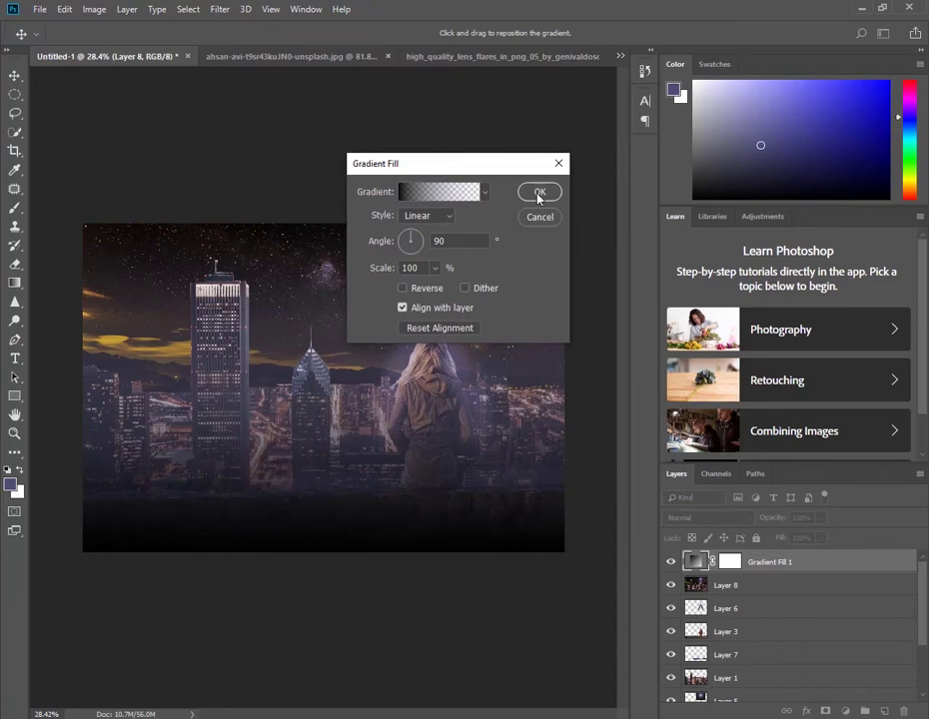
{"action": "left_click", "coordinate": [538, 194]}
{"action": "left_click", "coordinate": [689, 518]}
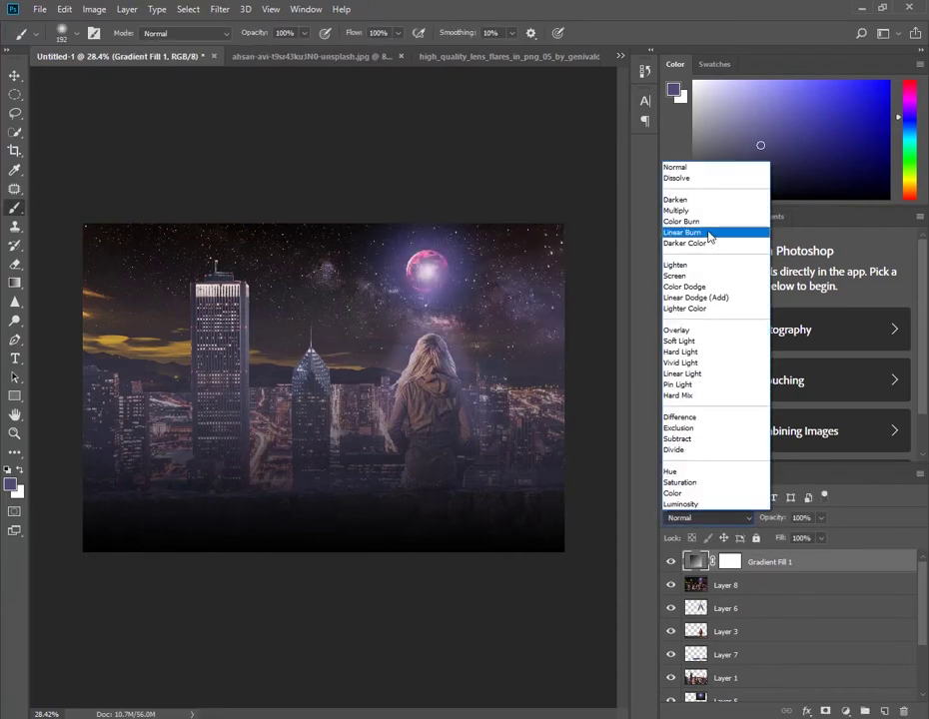
Step: Cycle the gradient layer's blend modes from Lighten down to Subtract
{"action": "left_click", "coordinate": [692, 266]}
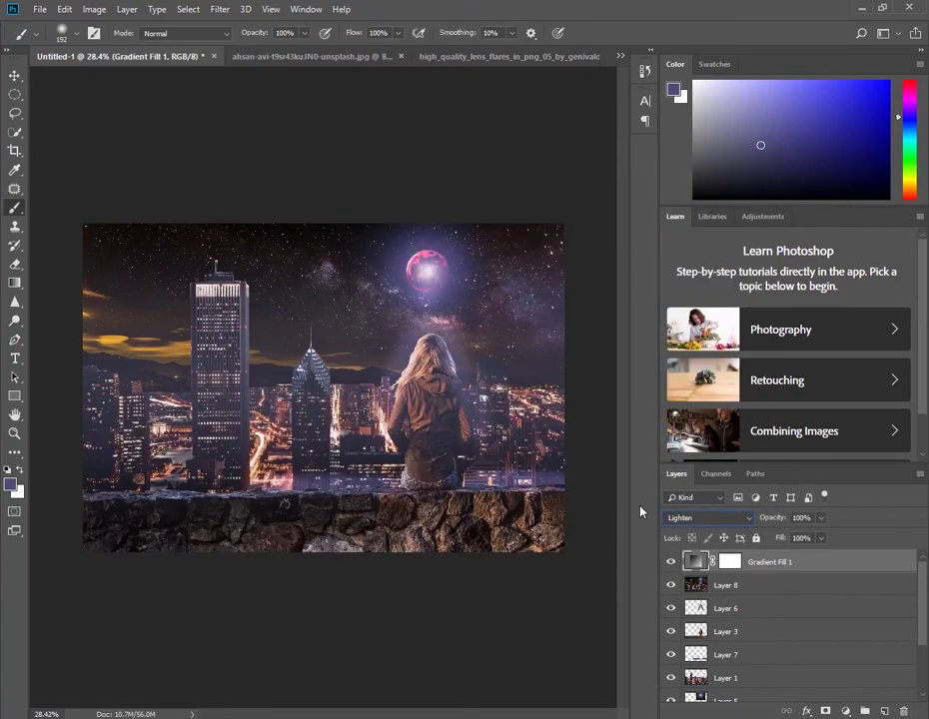
{"action": "key", "text": "Down"}
{"action": "key", "text": "Down"}
{"action": "key", "text": "Down"}
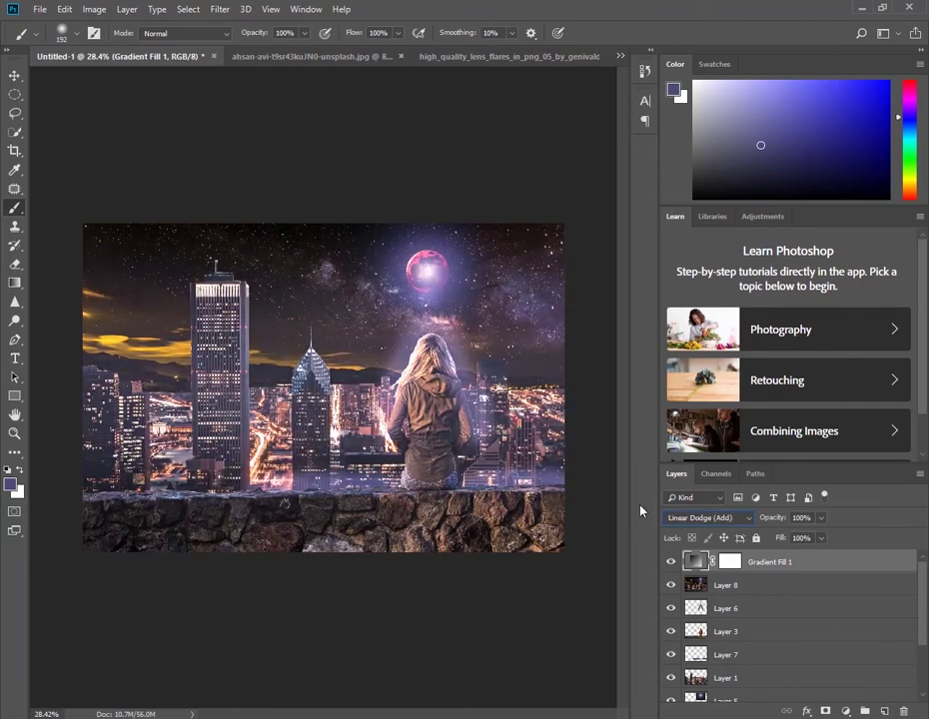
{"action": "key", "text": "Down"}
{"action": "key", "text": "Down"}
{"action": "key", "text": "Down"}
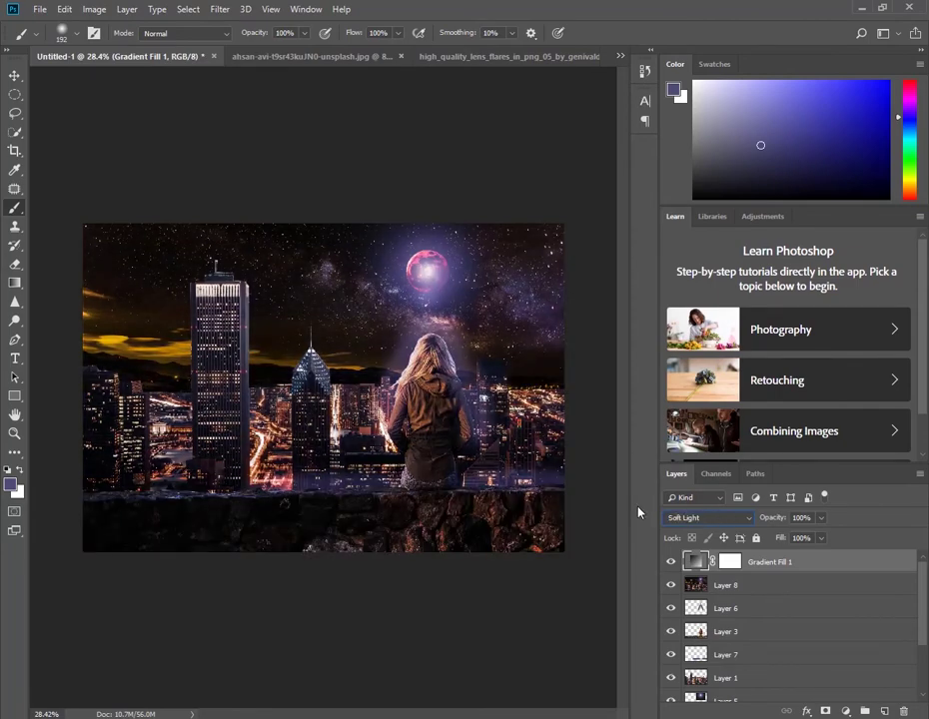
{"action": "key", "text": "Down"}
{"action": "key", "text": "Down"}
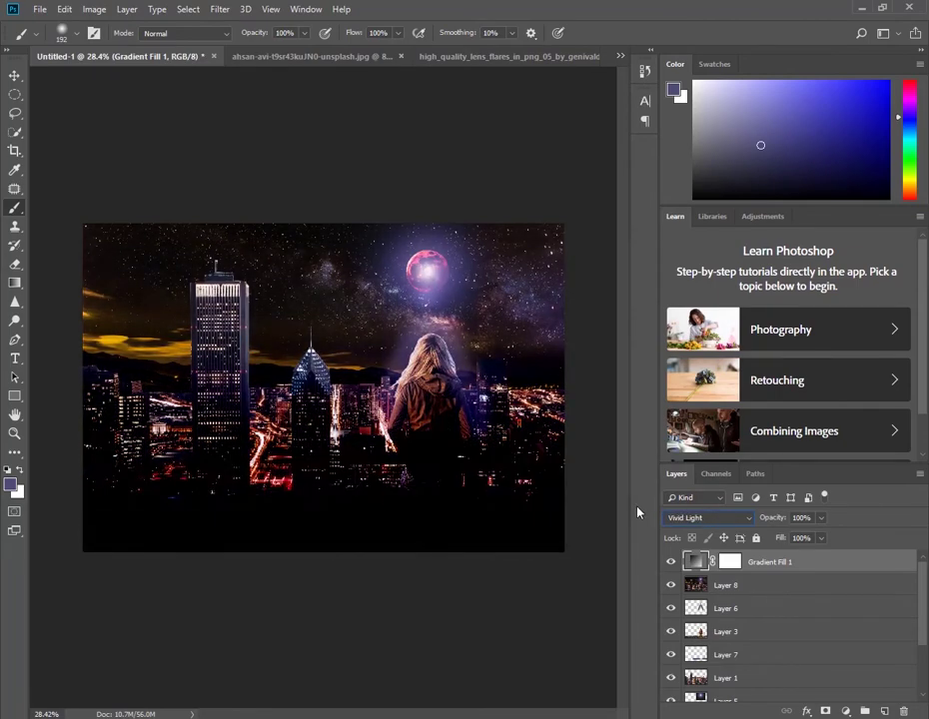
{"action": "key", "text": "Down"}
{"action": "key", "text": "Down"}
{"action": "key", "text": "Down"}
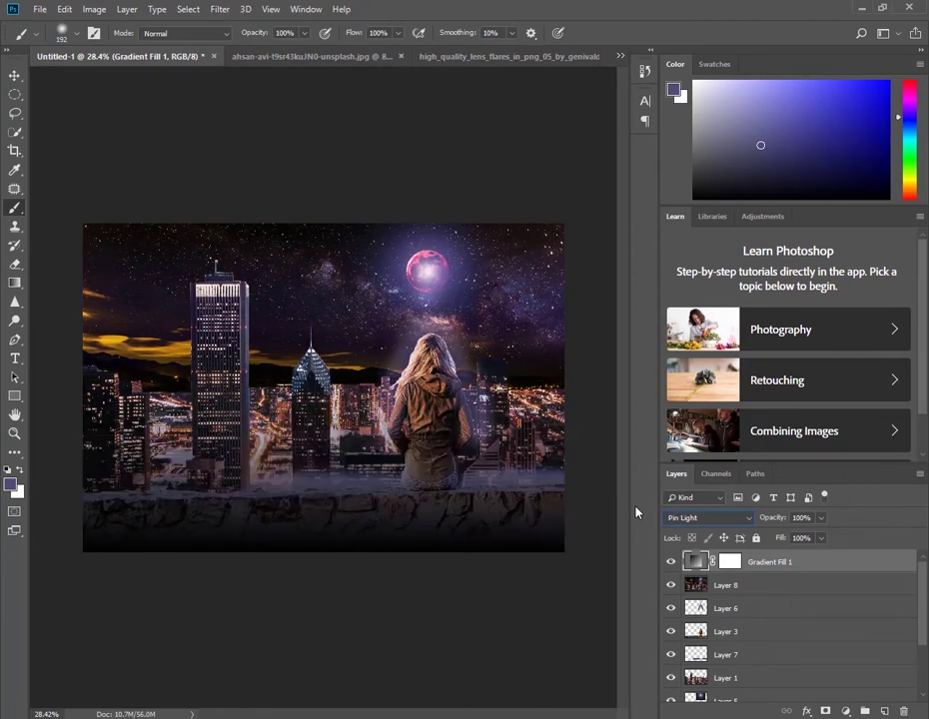
{"action": "key", "text": "Down"}
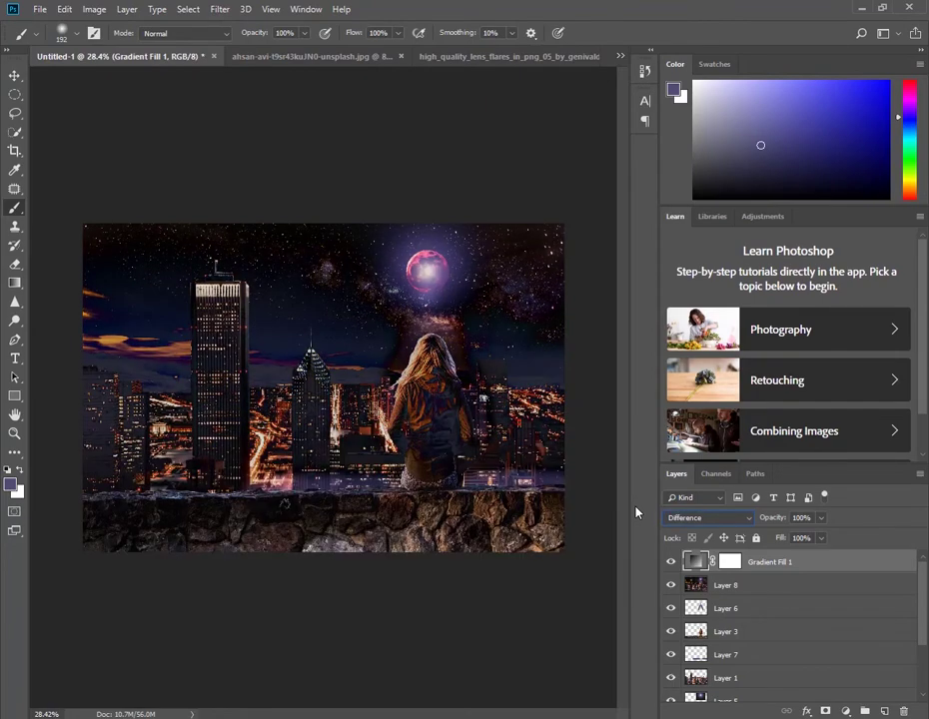
{"action": "key", "text": "Down"}
{"action": "key", "text": "Down"}
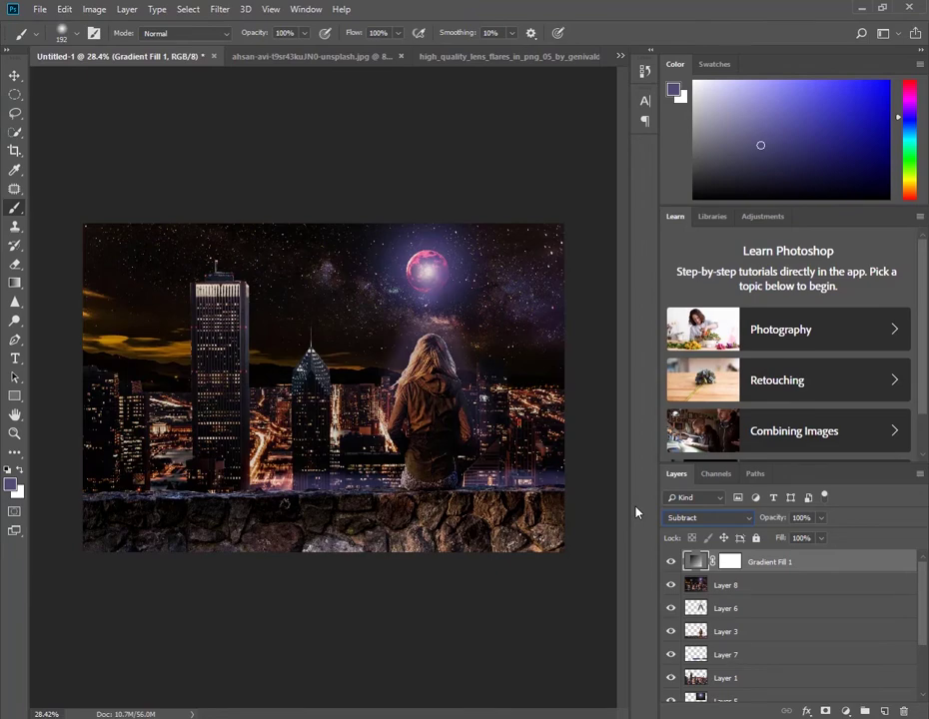
Step: Set the gradient layer's opacity to 67% and lower its fill
{"action": "left_click_drag", "start_coordinate": [819, 518], "coordinate": [790, 537]}
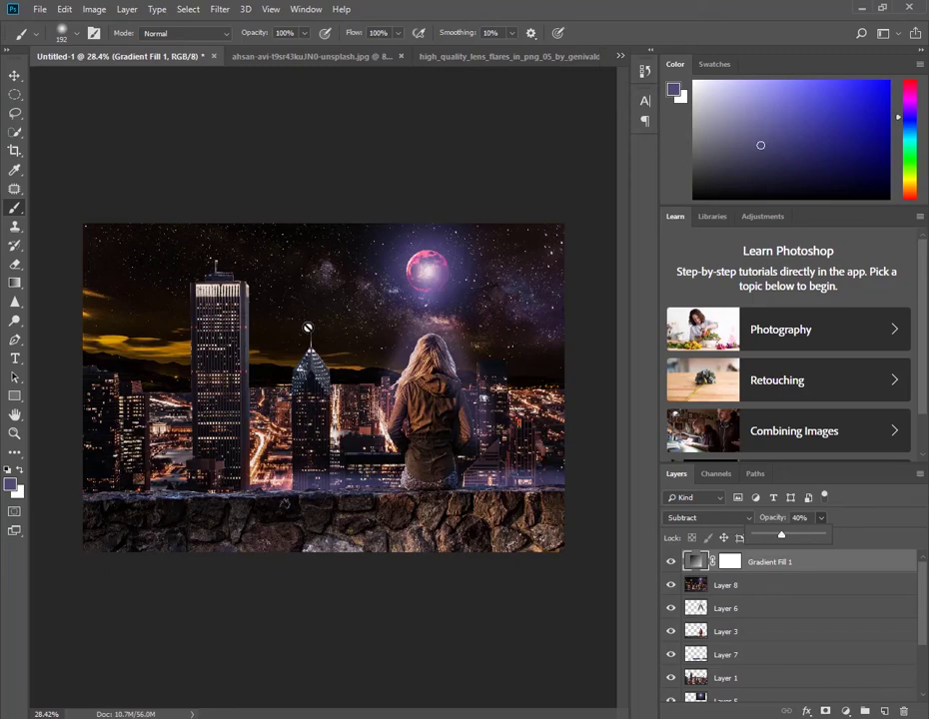
{"action": "left_click", "coordinate": [407, 561]}
{"action": "left_click", "coordinate": [819, 538]}
{"action": "mouse_move", "coordinate": [809, 557]}
{"action": "left_mouse_down"}
{"action": "mouse_move", "coordinate": [787, 557]}
{"action": "mouse_move", "coordinate": [821, 557]}
{"action": "mouse_move", "coordinate": [838, 536]}
{"action": "left_mouse_up"}
{"action": "left_click", "coordinate": [820, 538]}
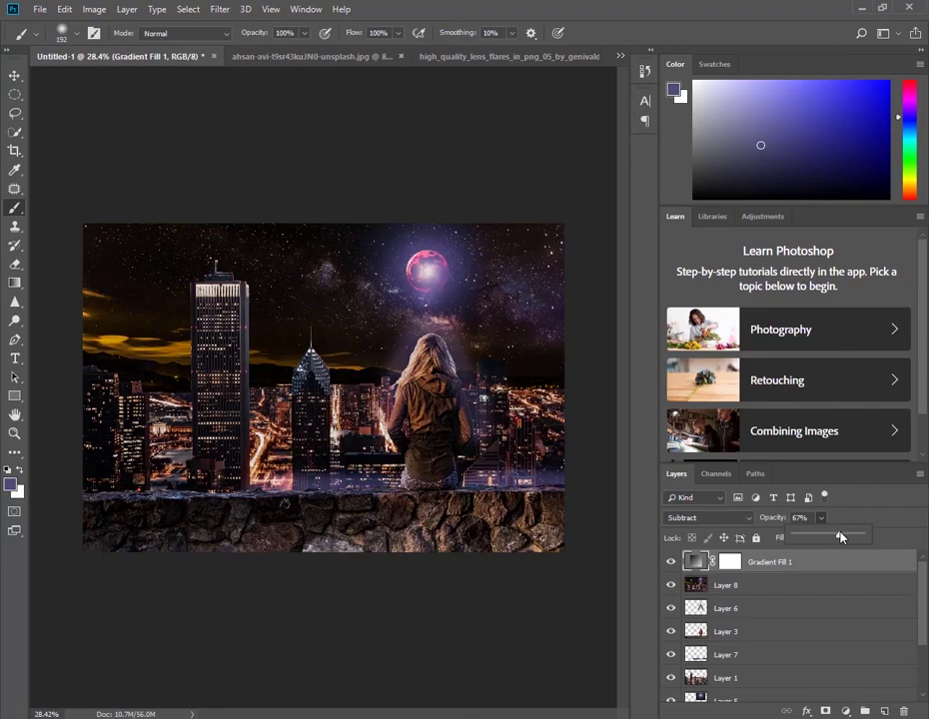